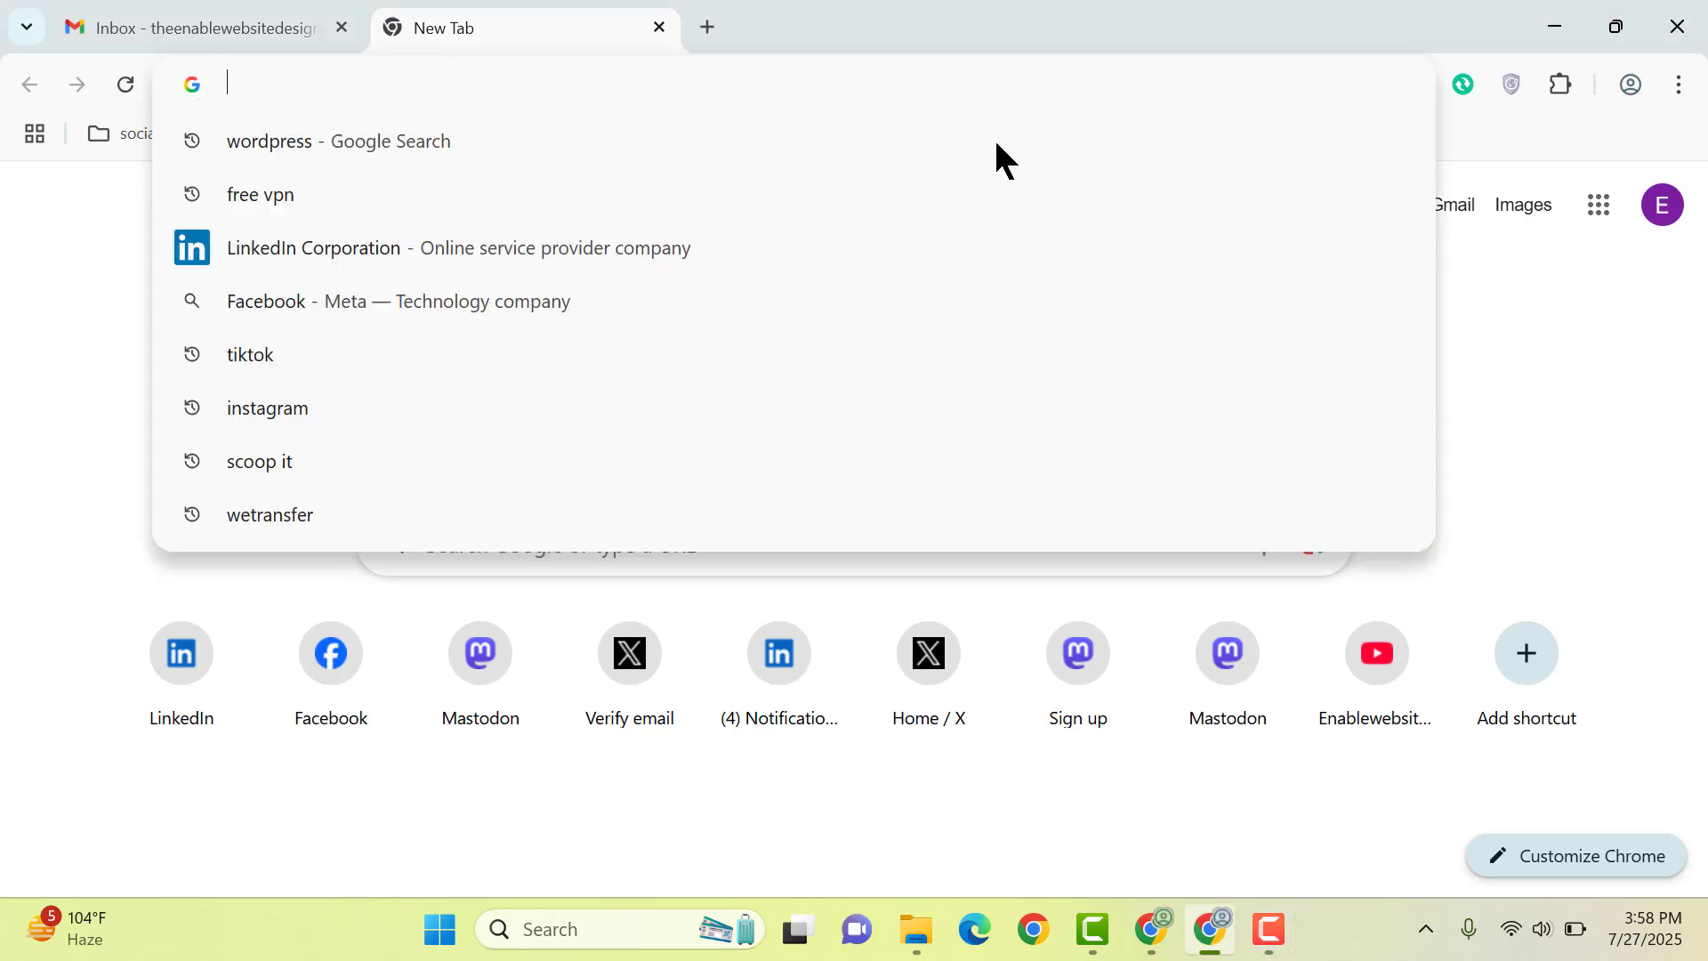
Step: Search Google for 'infinityfree' from the Chrome address bar
type("infinity")
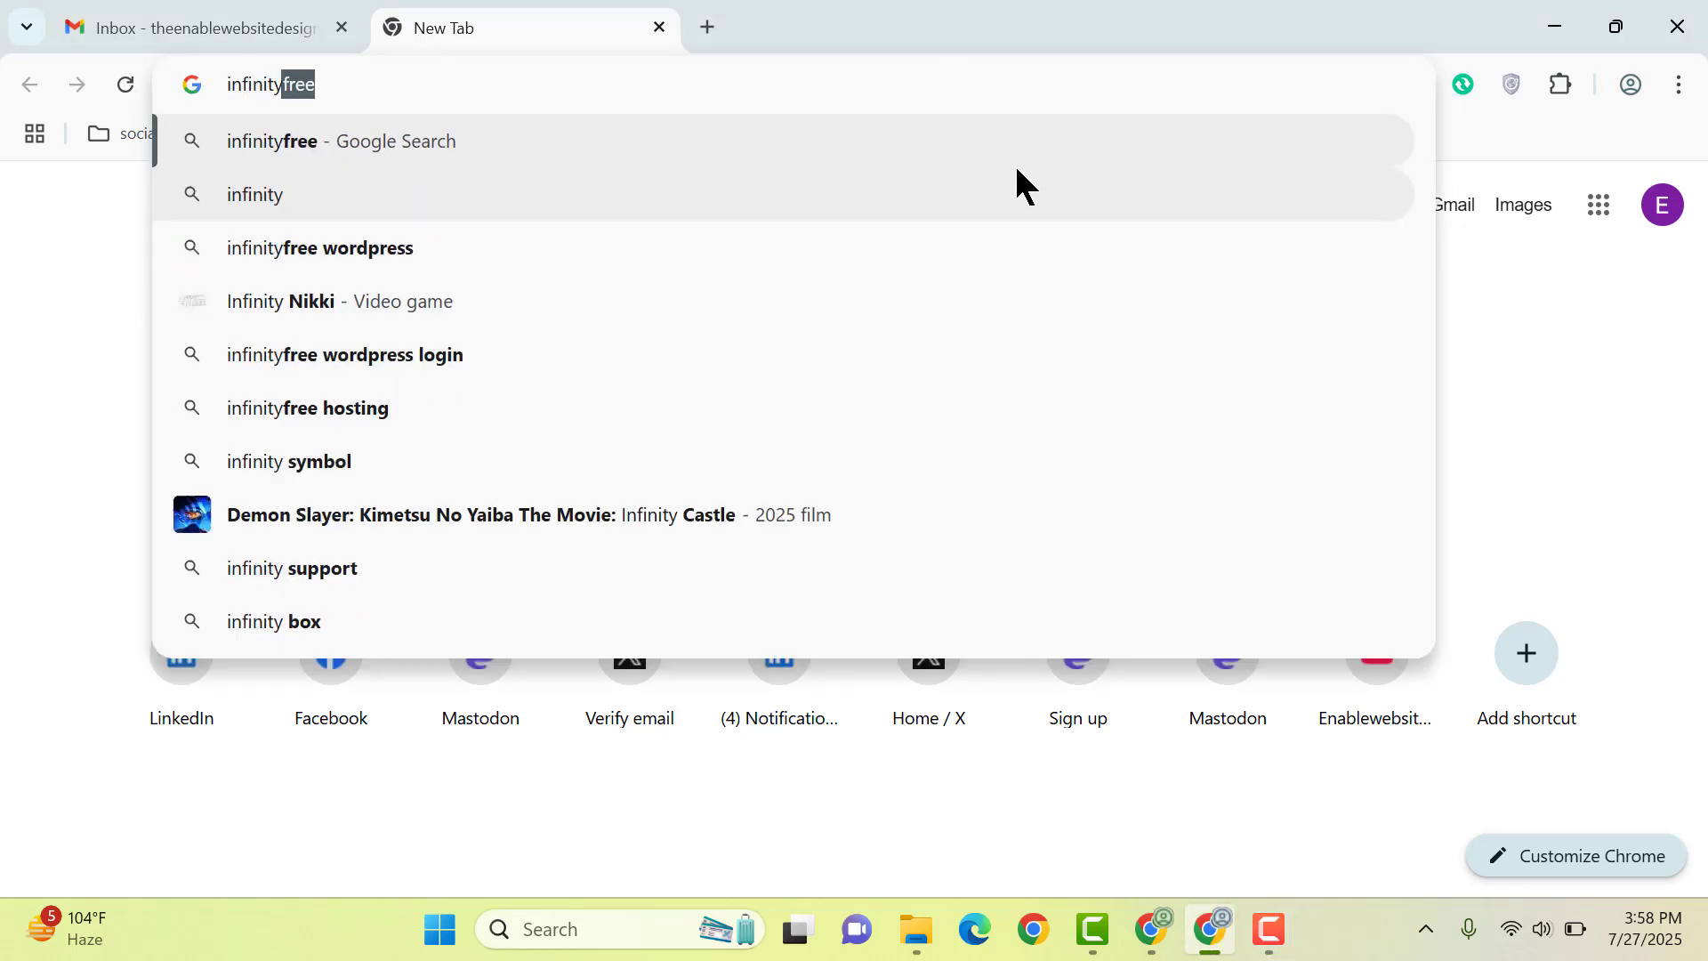
key("Return")
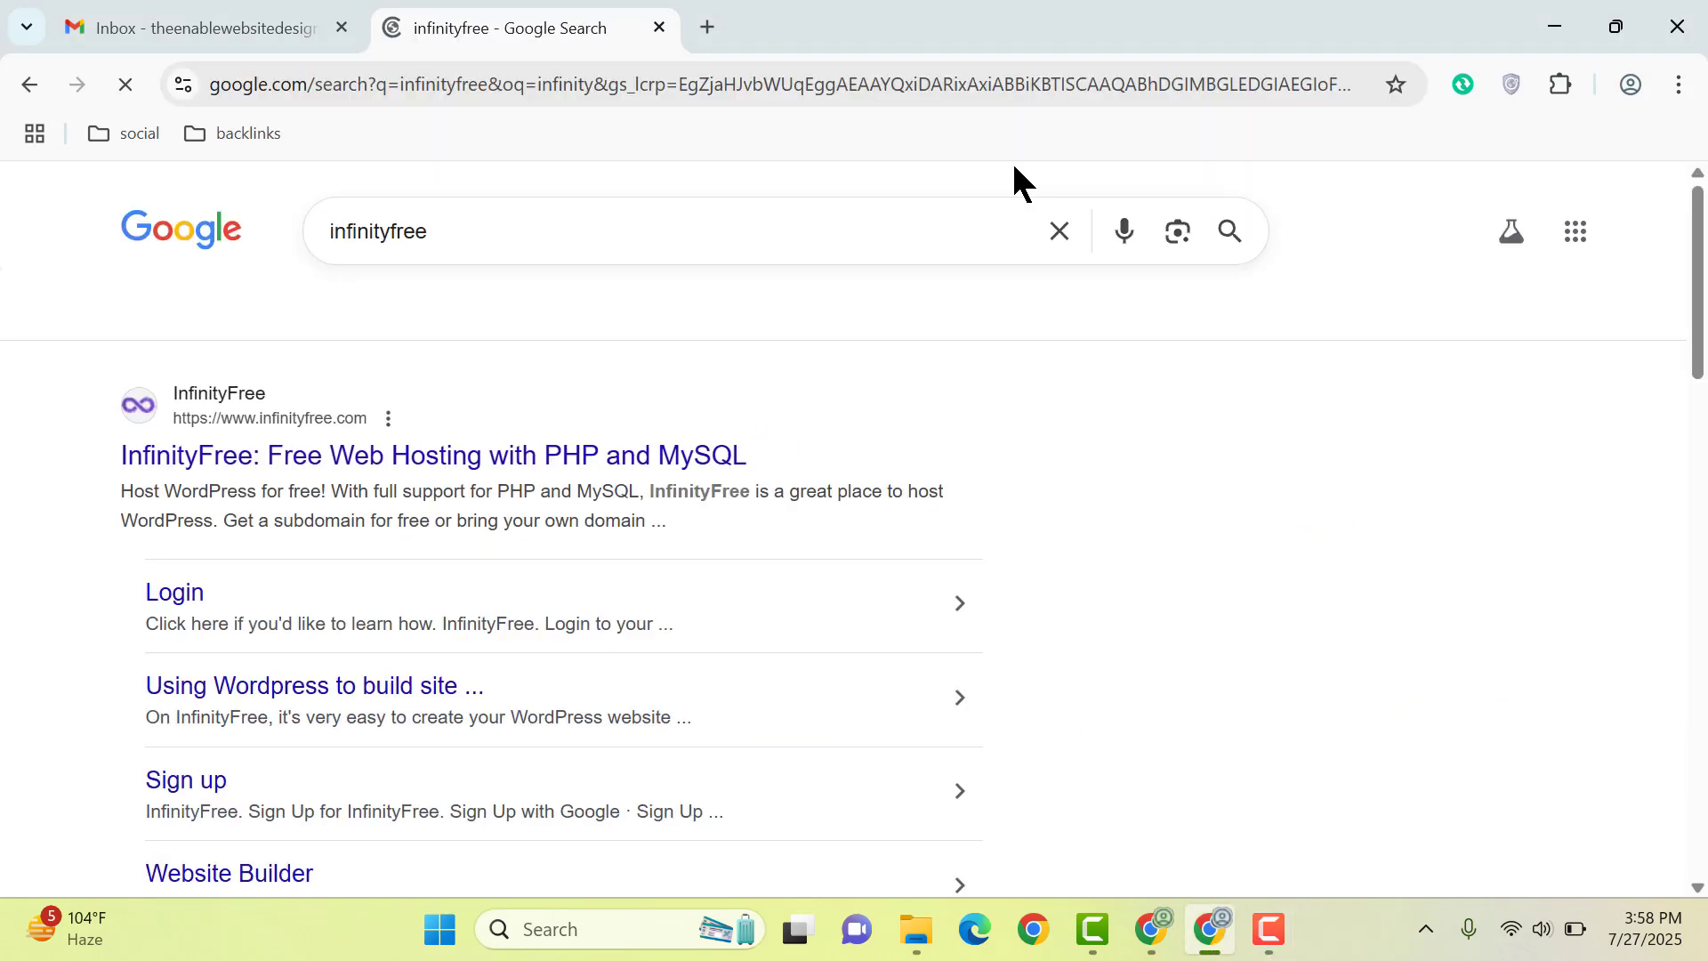
Step: Open infinityfree.com and register a new account using Google sign-up
left_click(425, 455)
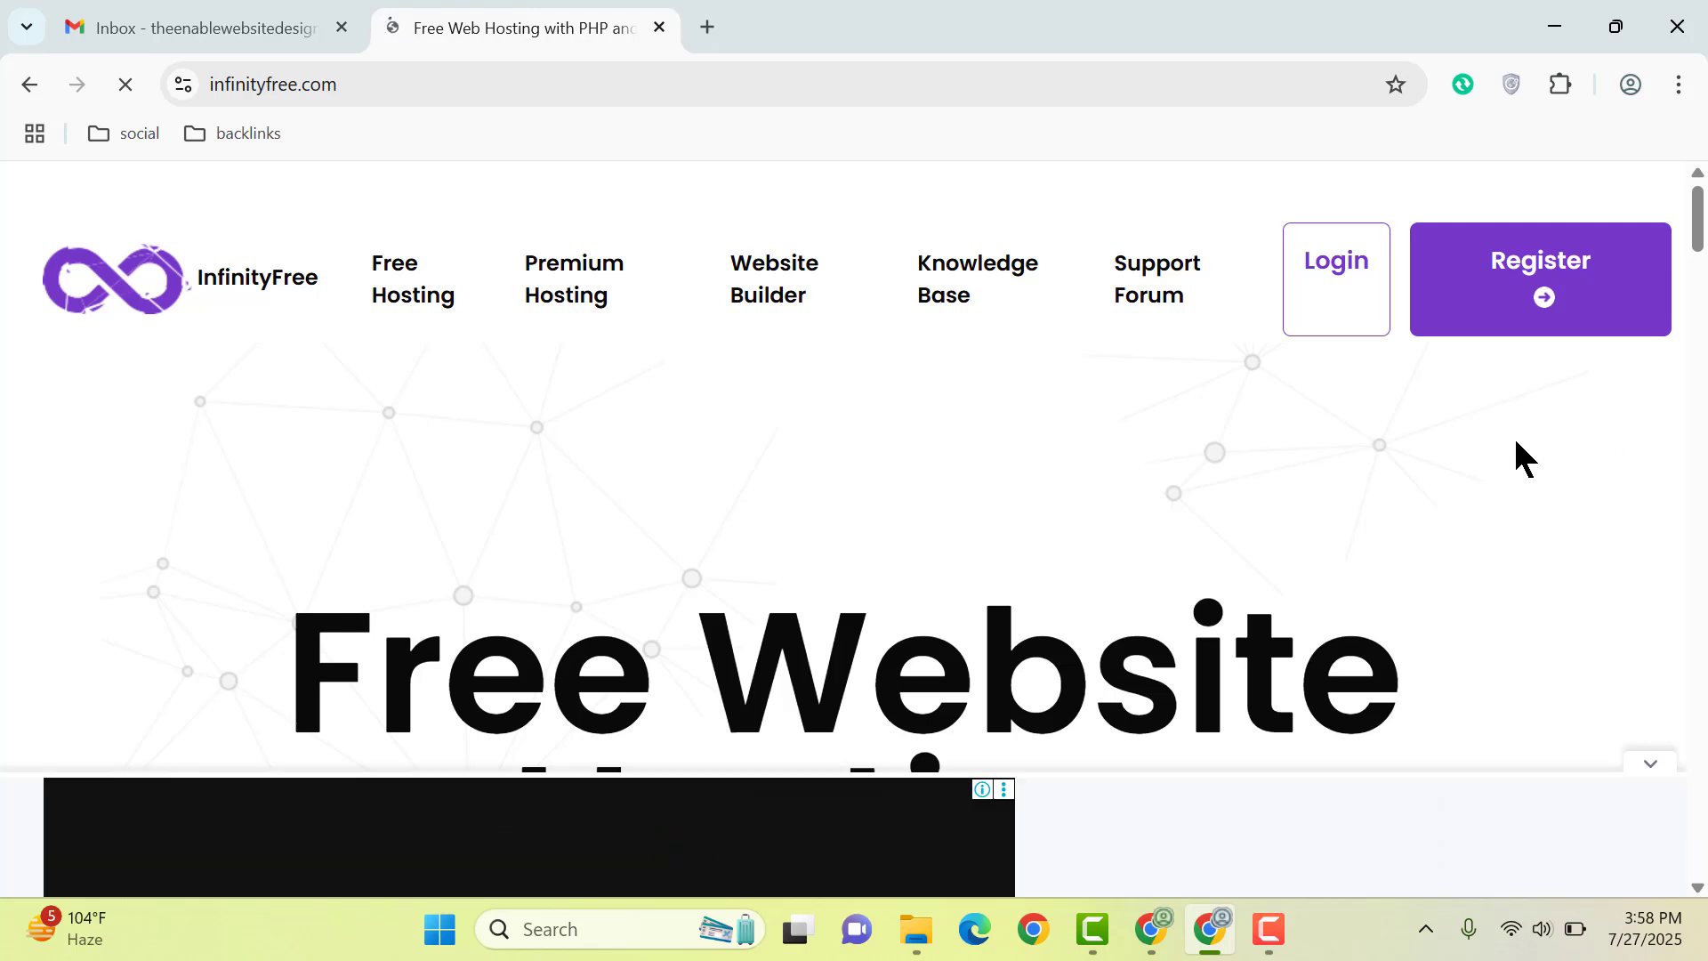
left_click(1543, 289)
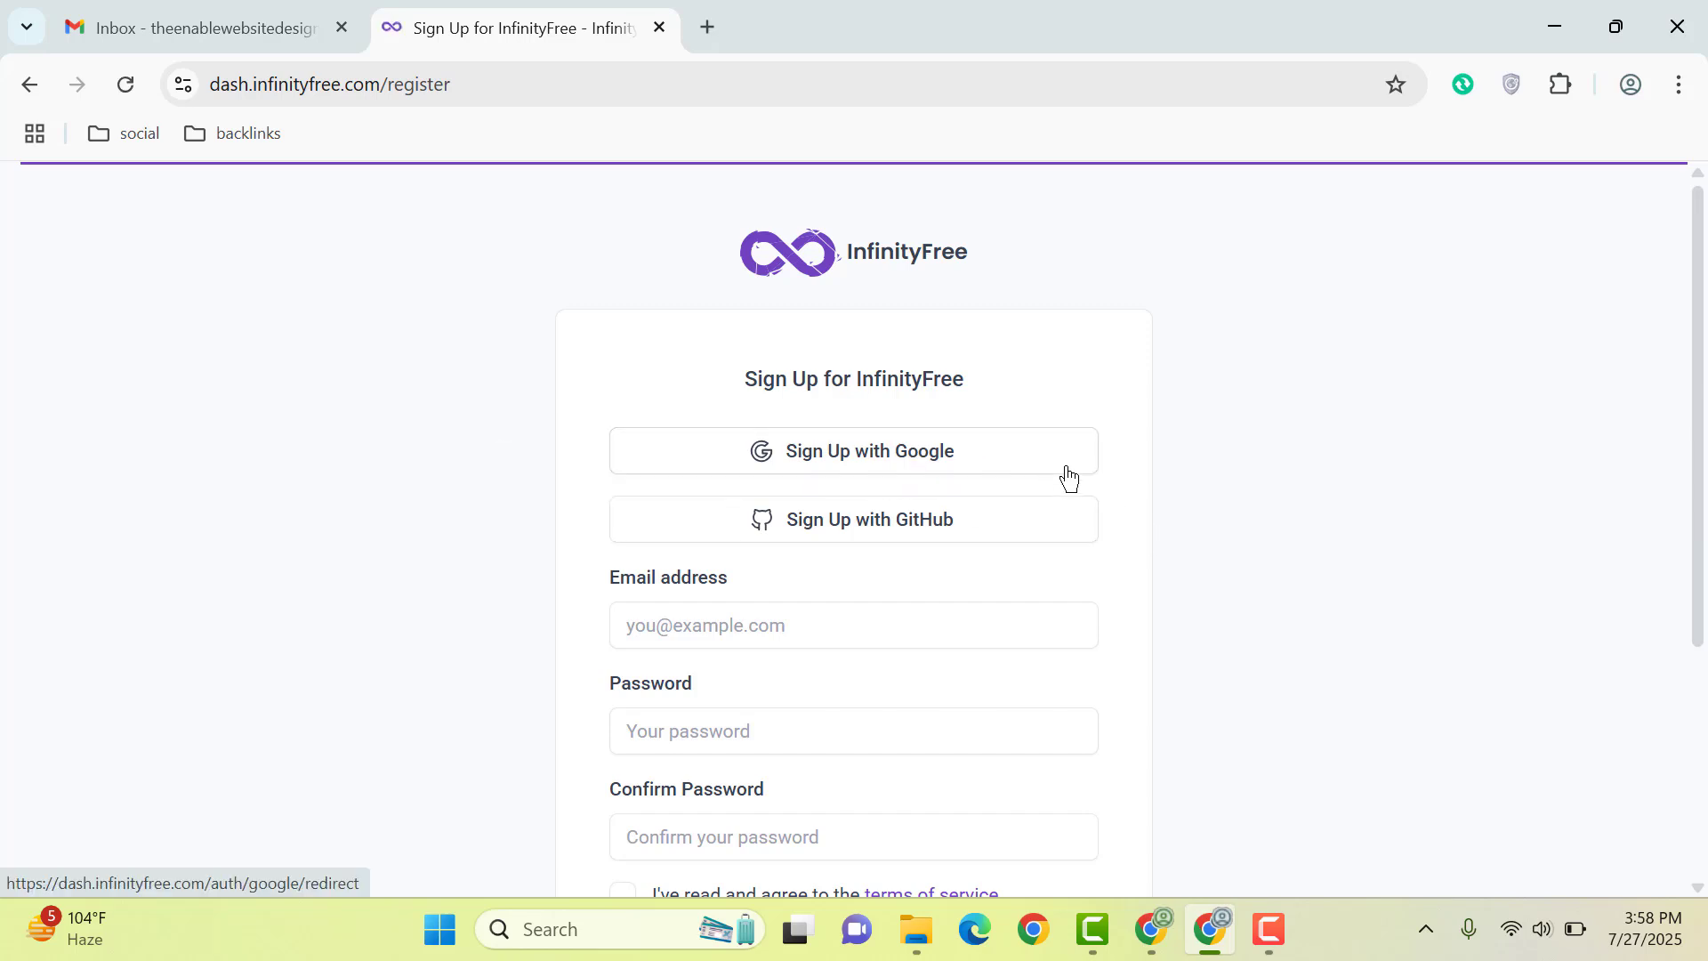
scroll(1037, 498, "down", 3)
scroll(1038, 504, "up", 2)
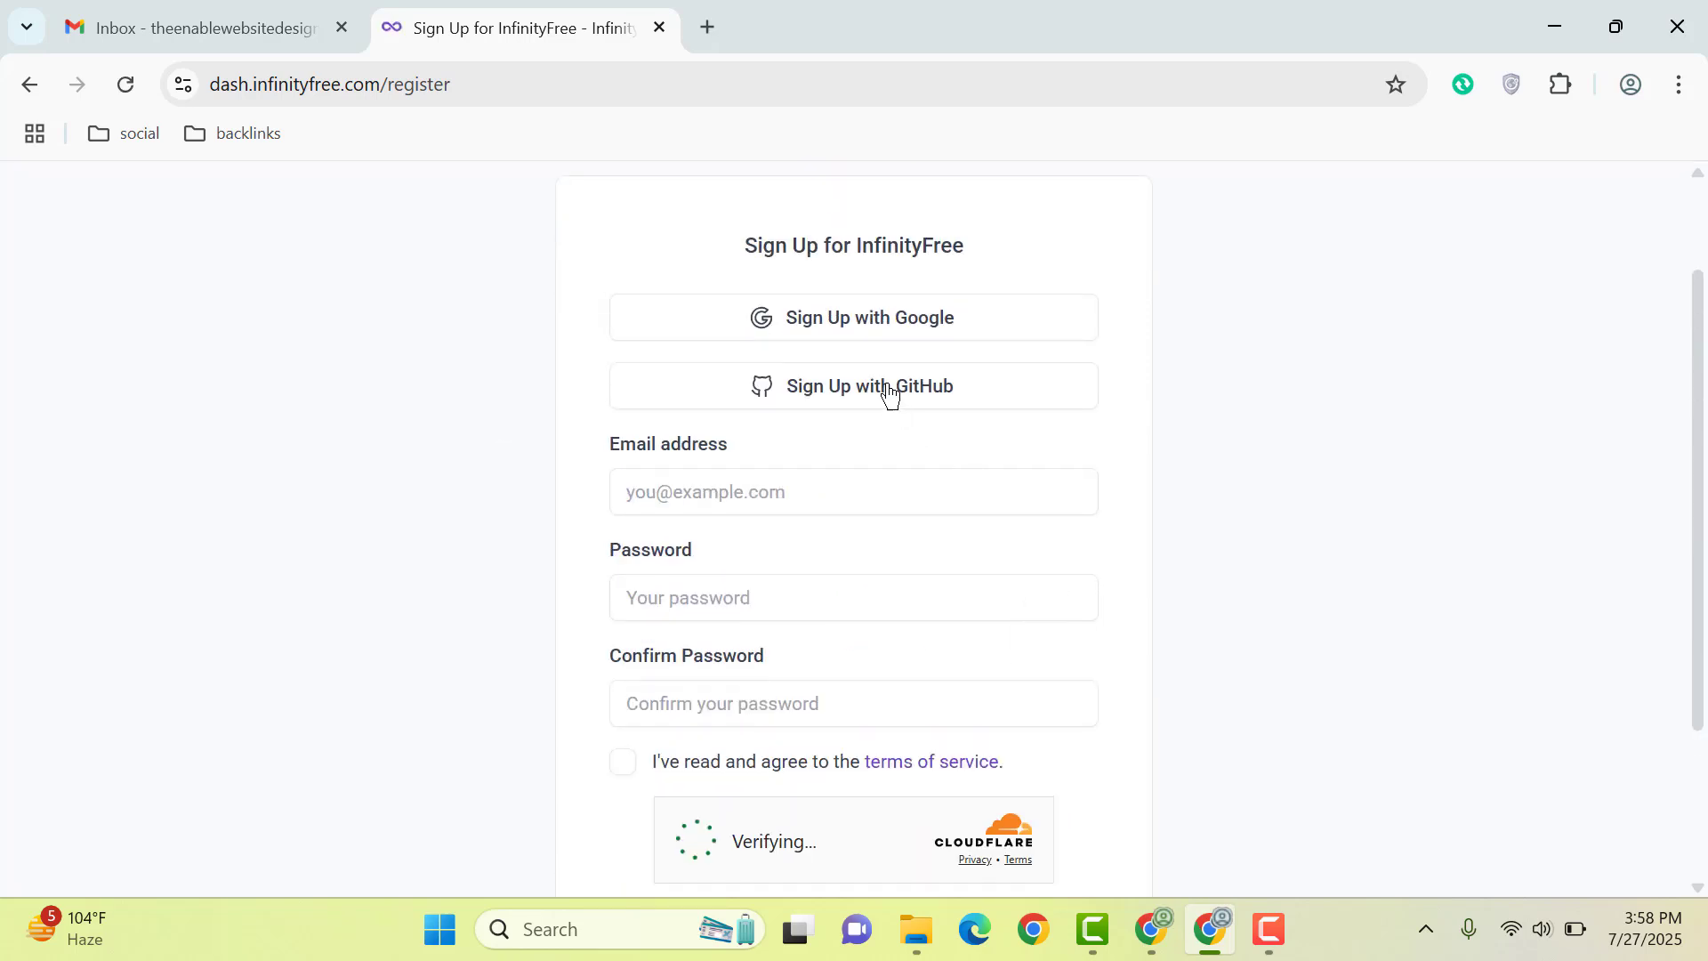
left_click(847, 322)
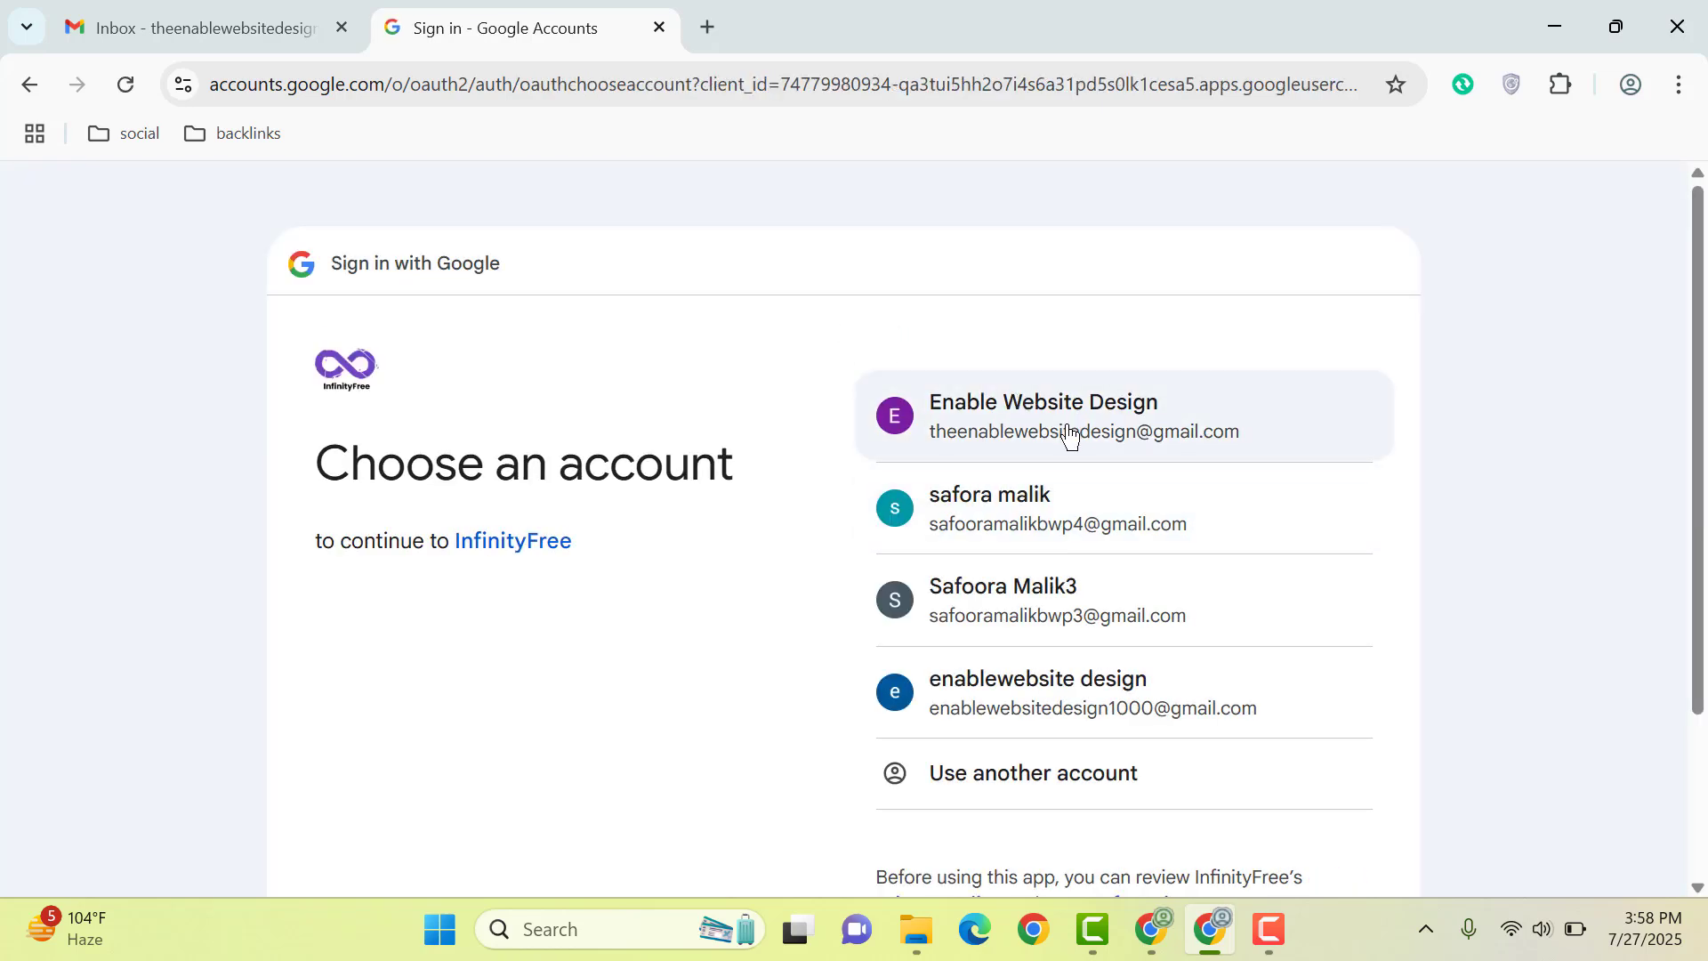
left_click(1028, 434)
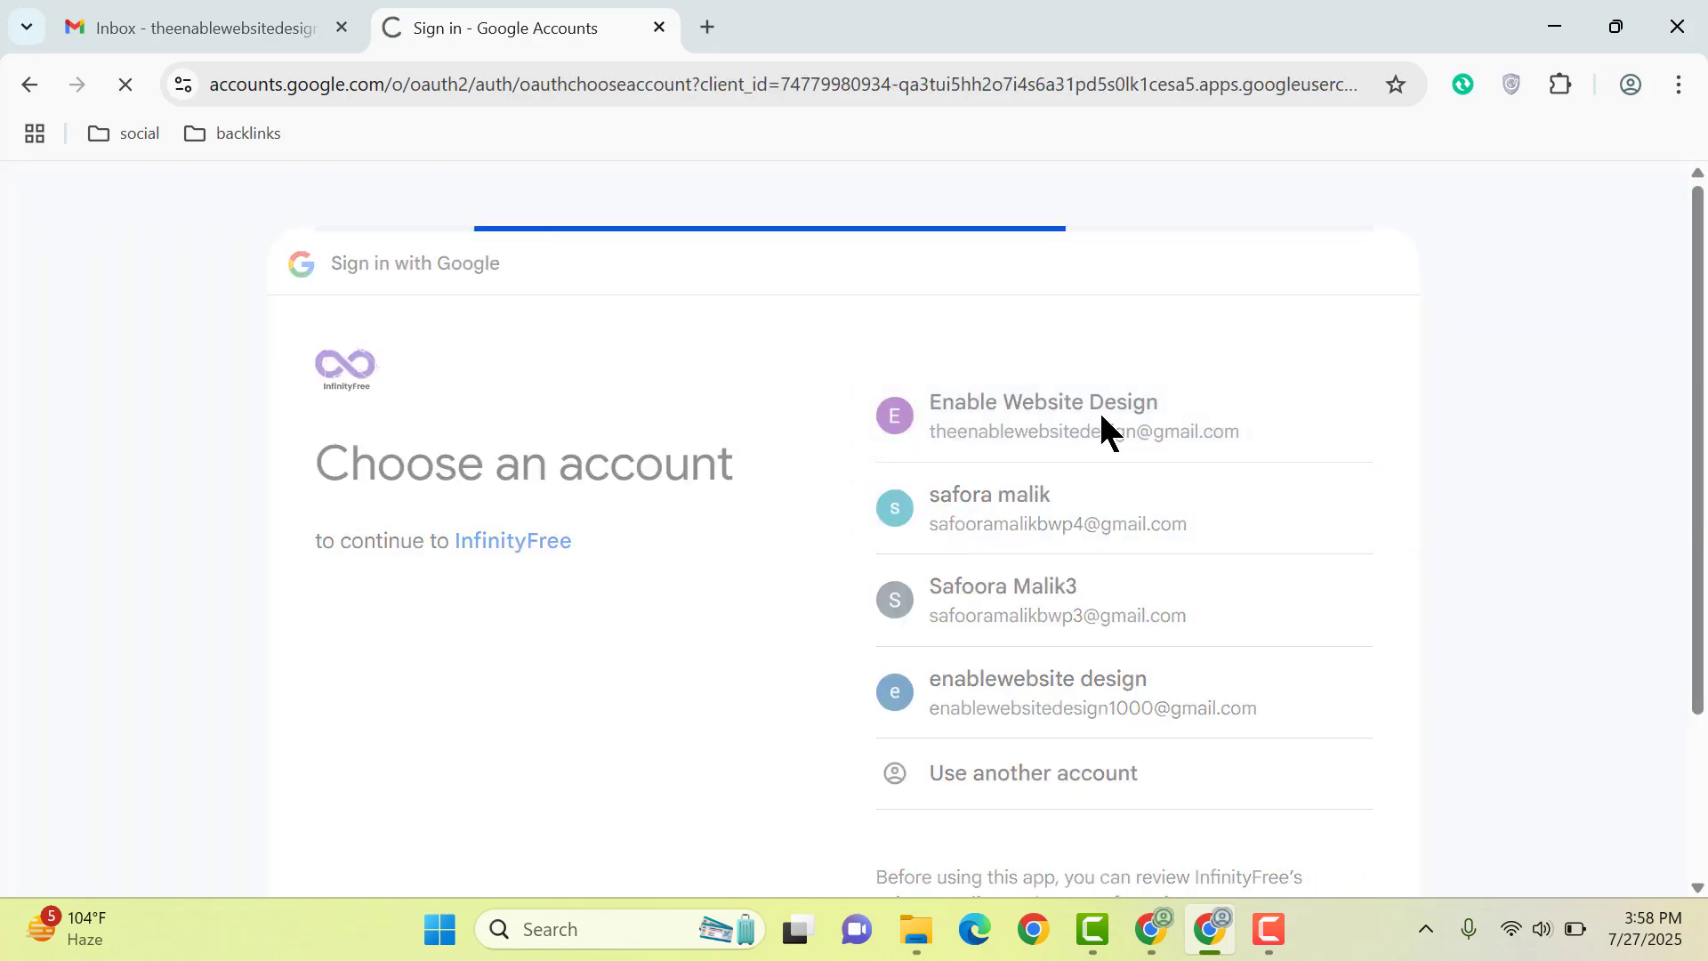
scroll(1260, 627, "down", 3)
left_click(1278, 703)
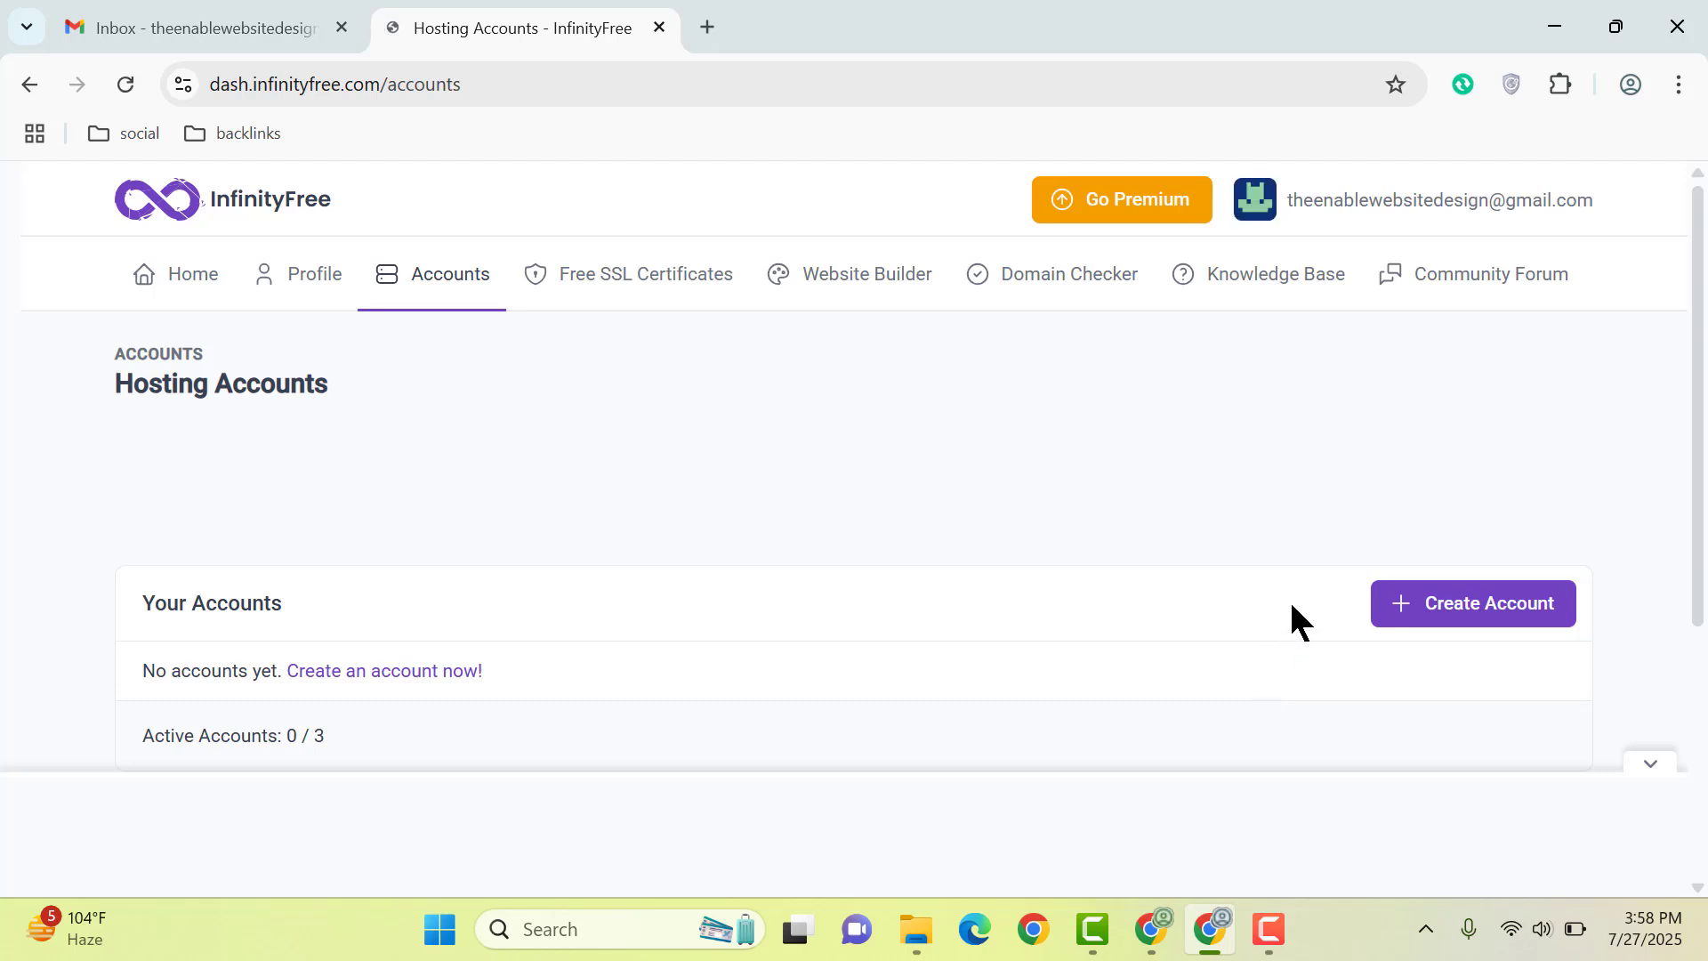
Step: Create a hosting account on the free $0 InfinityFree plan, dismissing the bottom ad
left_click(1487, 603)
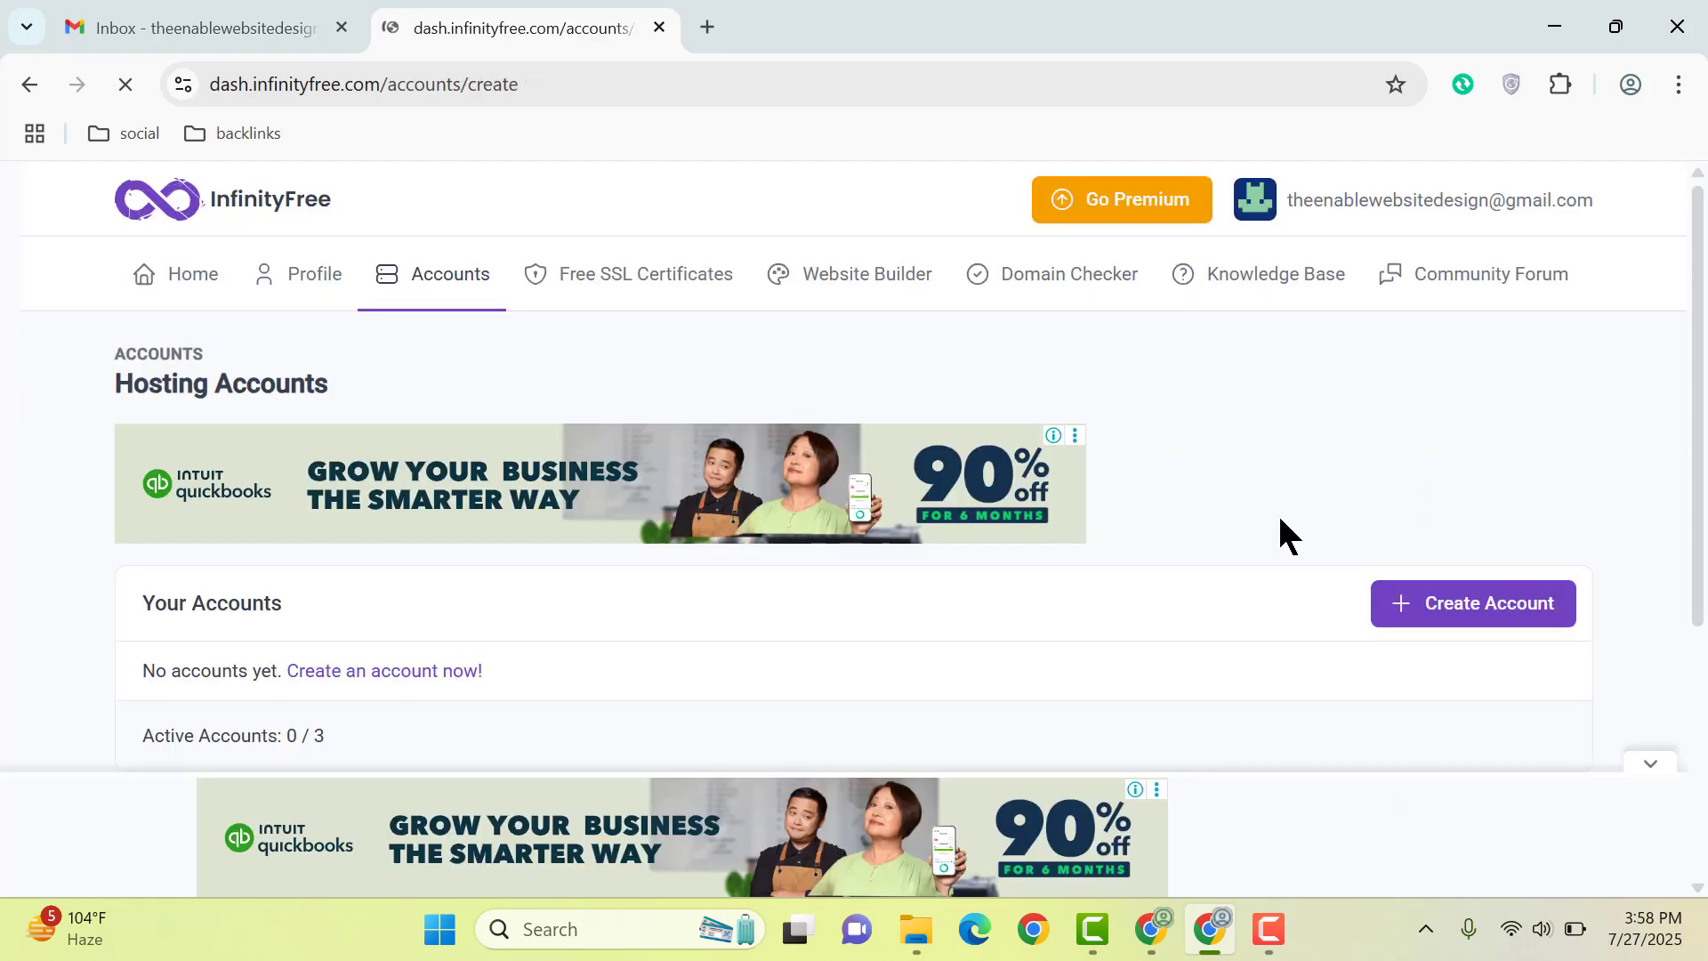
scroll(1162, 522, "down", 4)
scroll(1162, 522, "down", 3)
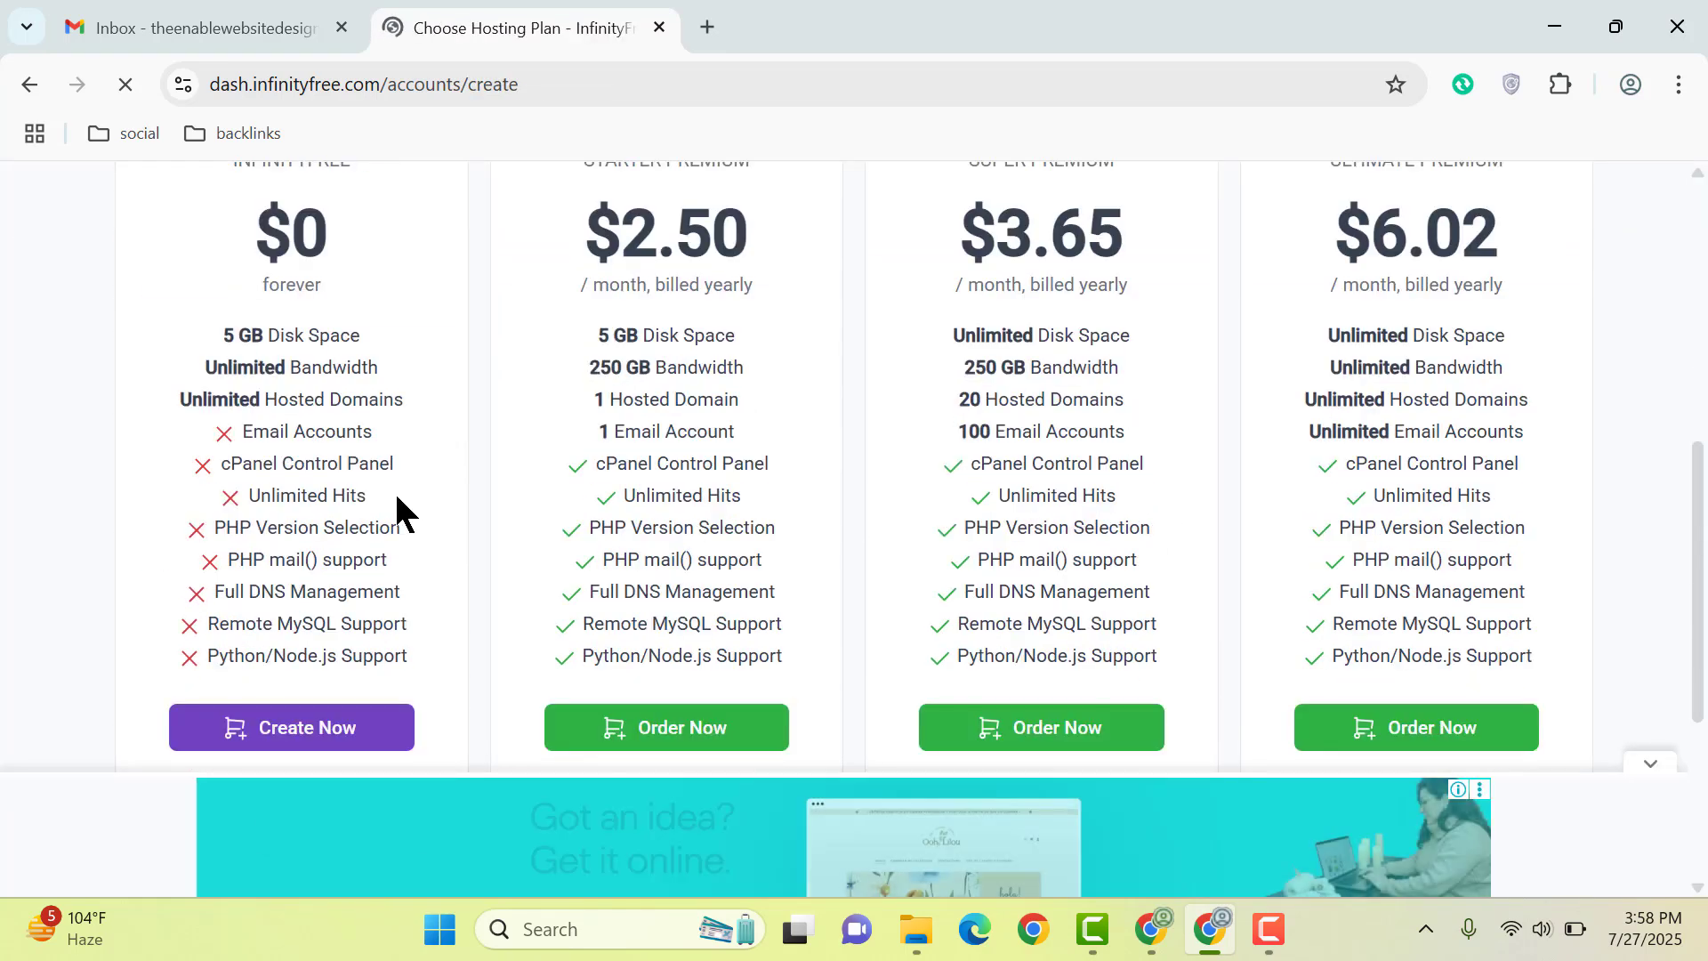
scroll(352, 377, "up", 2)
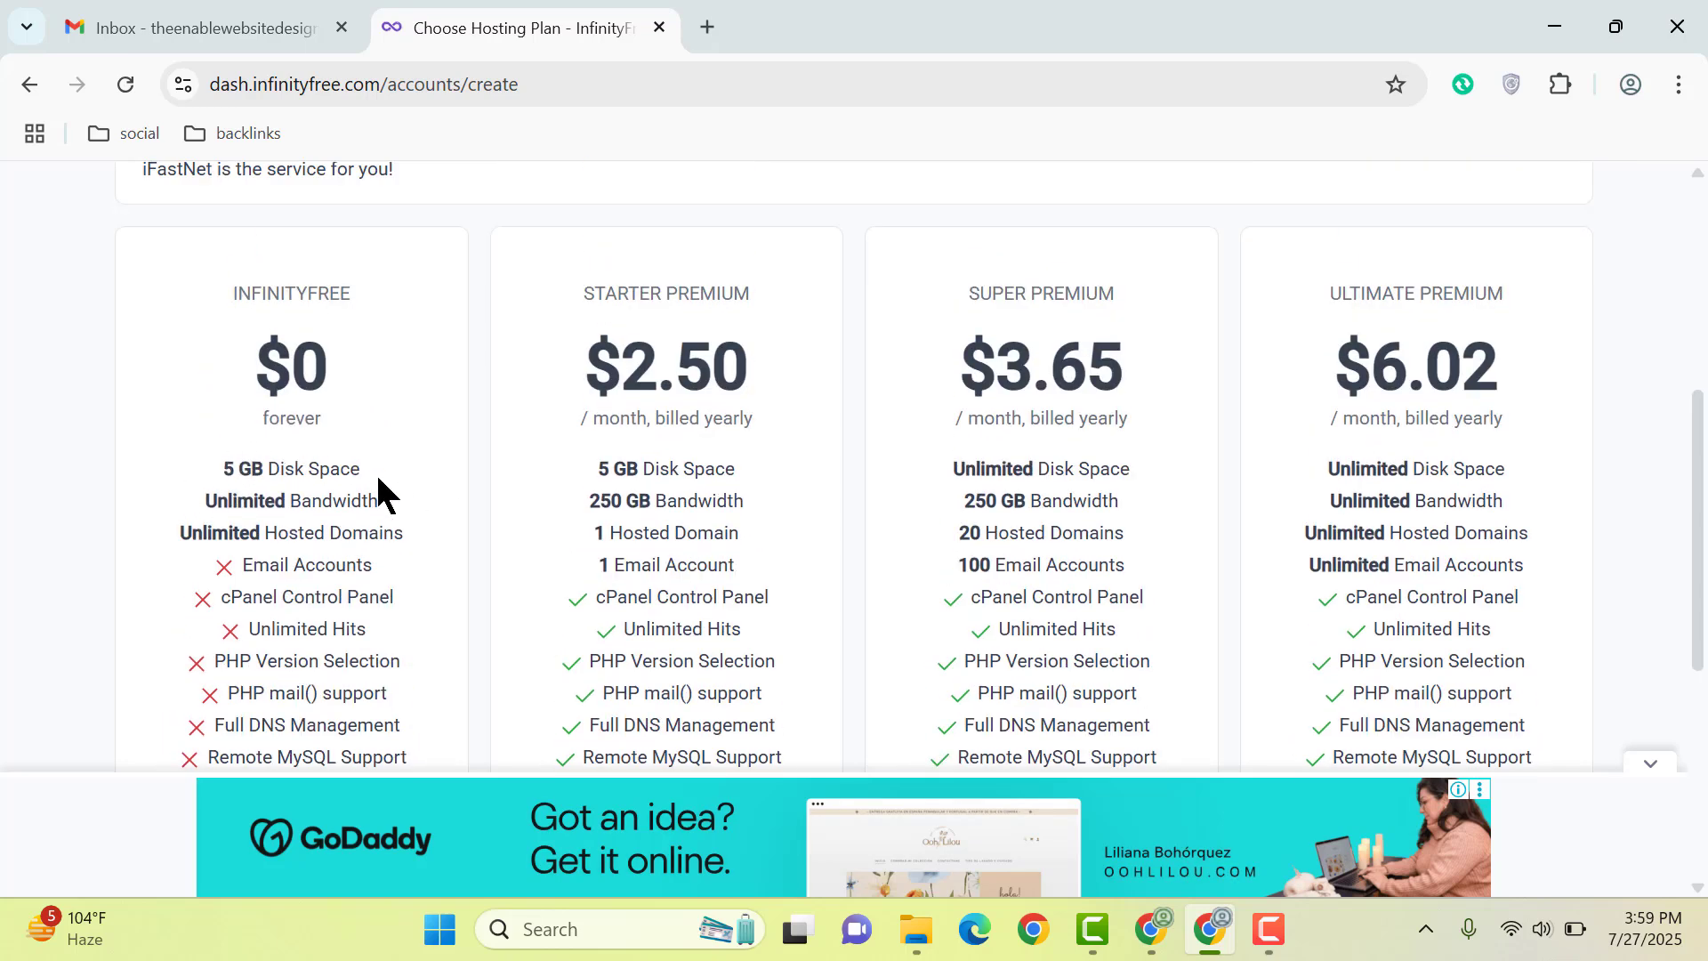
scroll(382, 480, "down", 3)
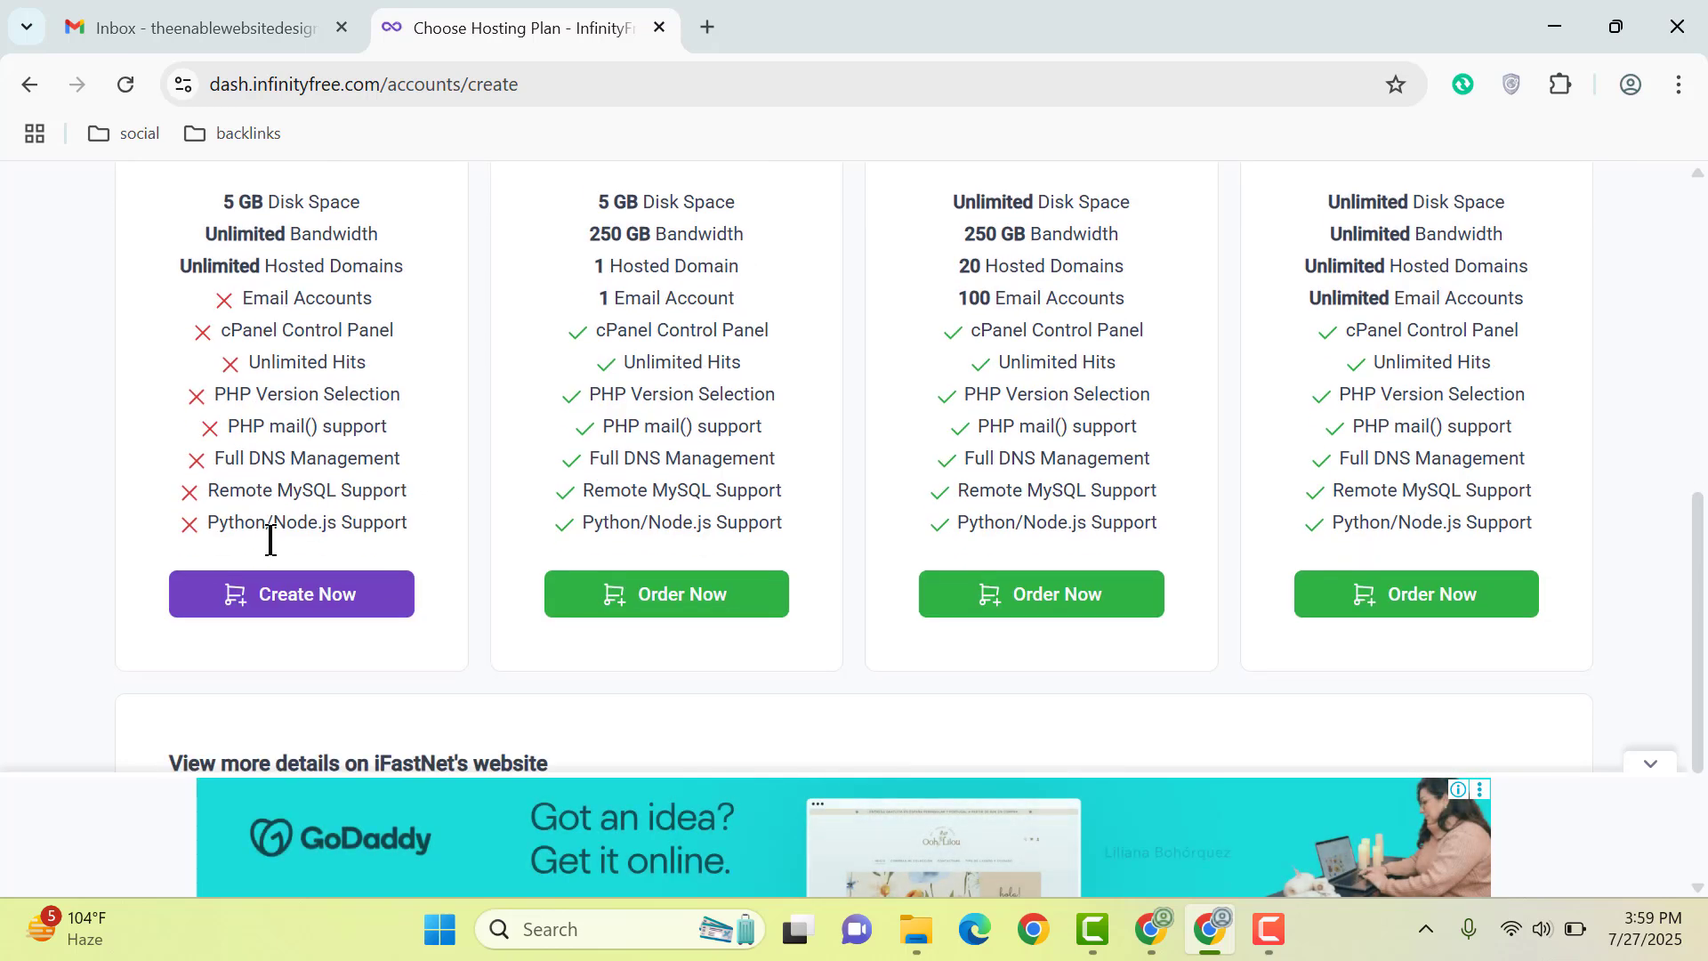
left_click(391, 591)
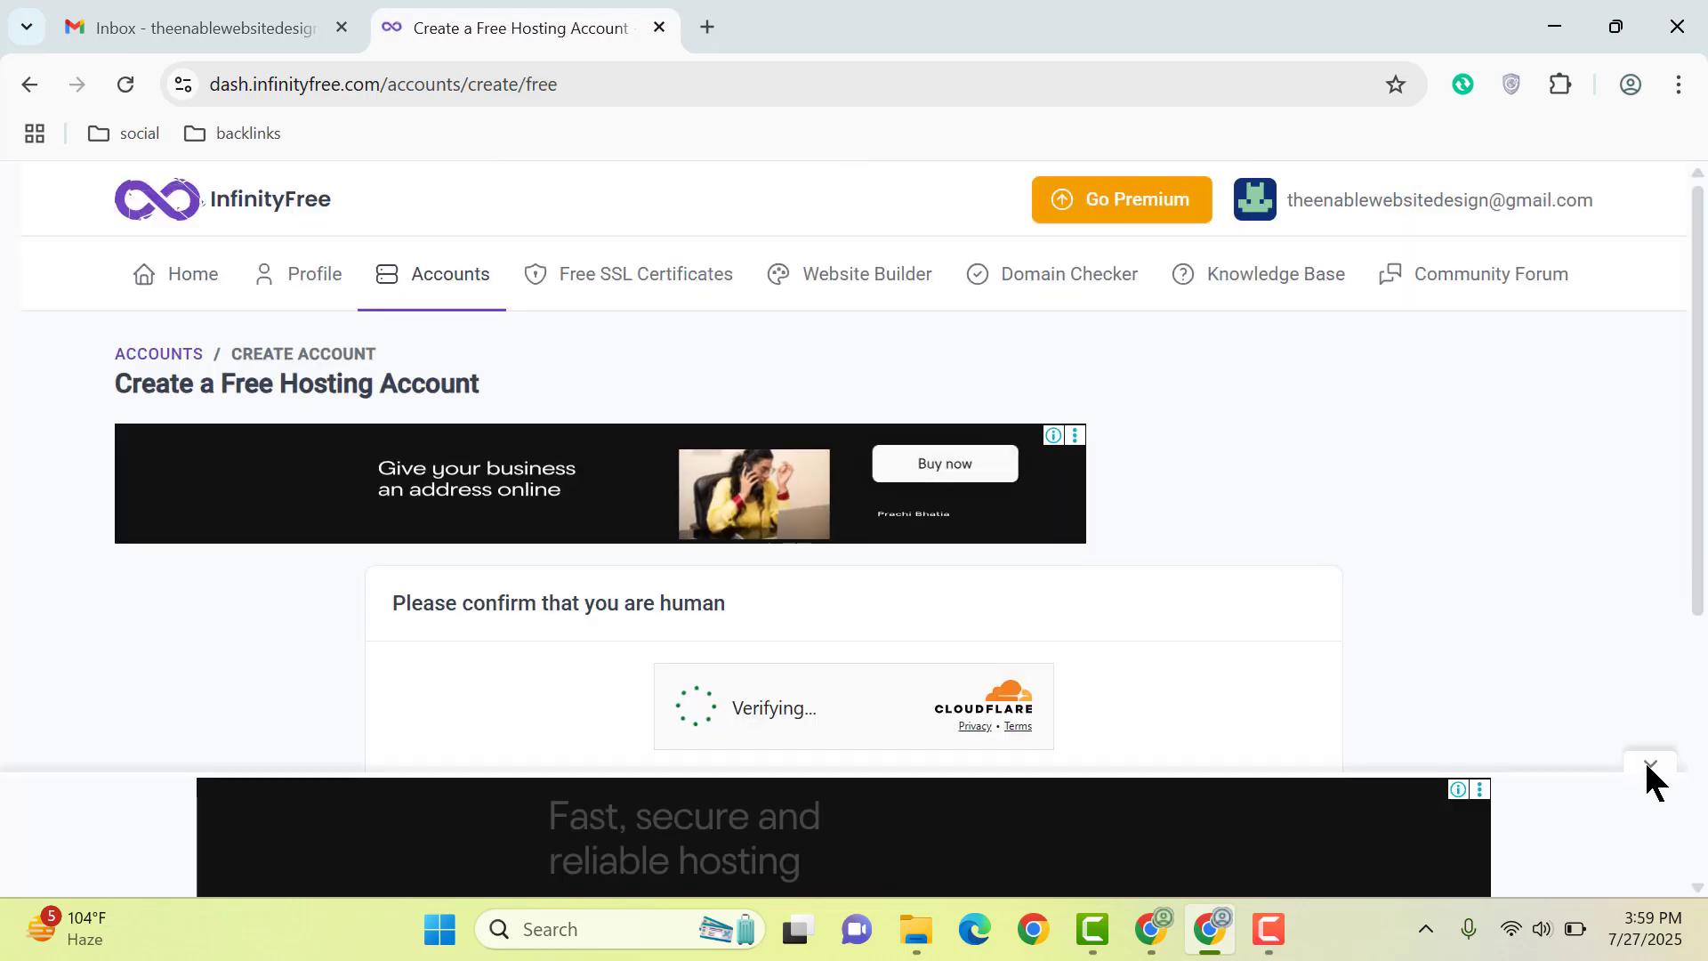
left_click(1647, 763)
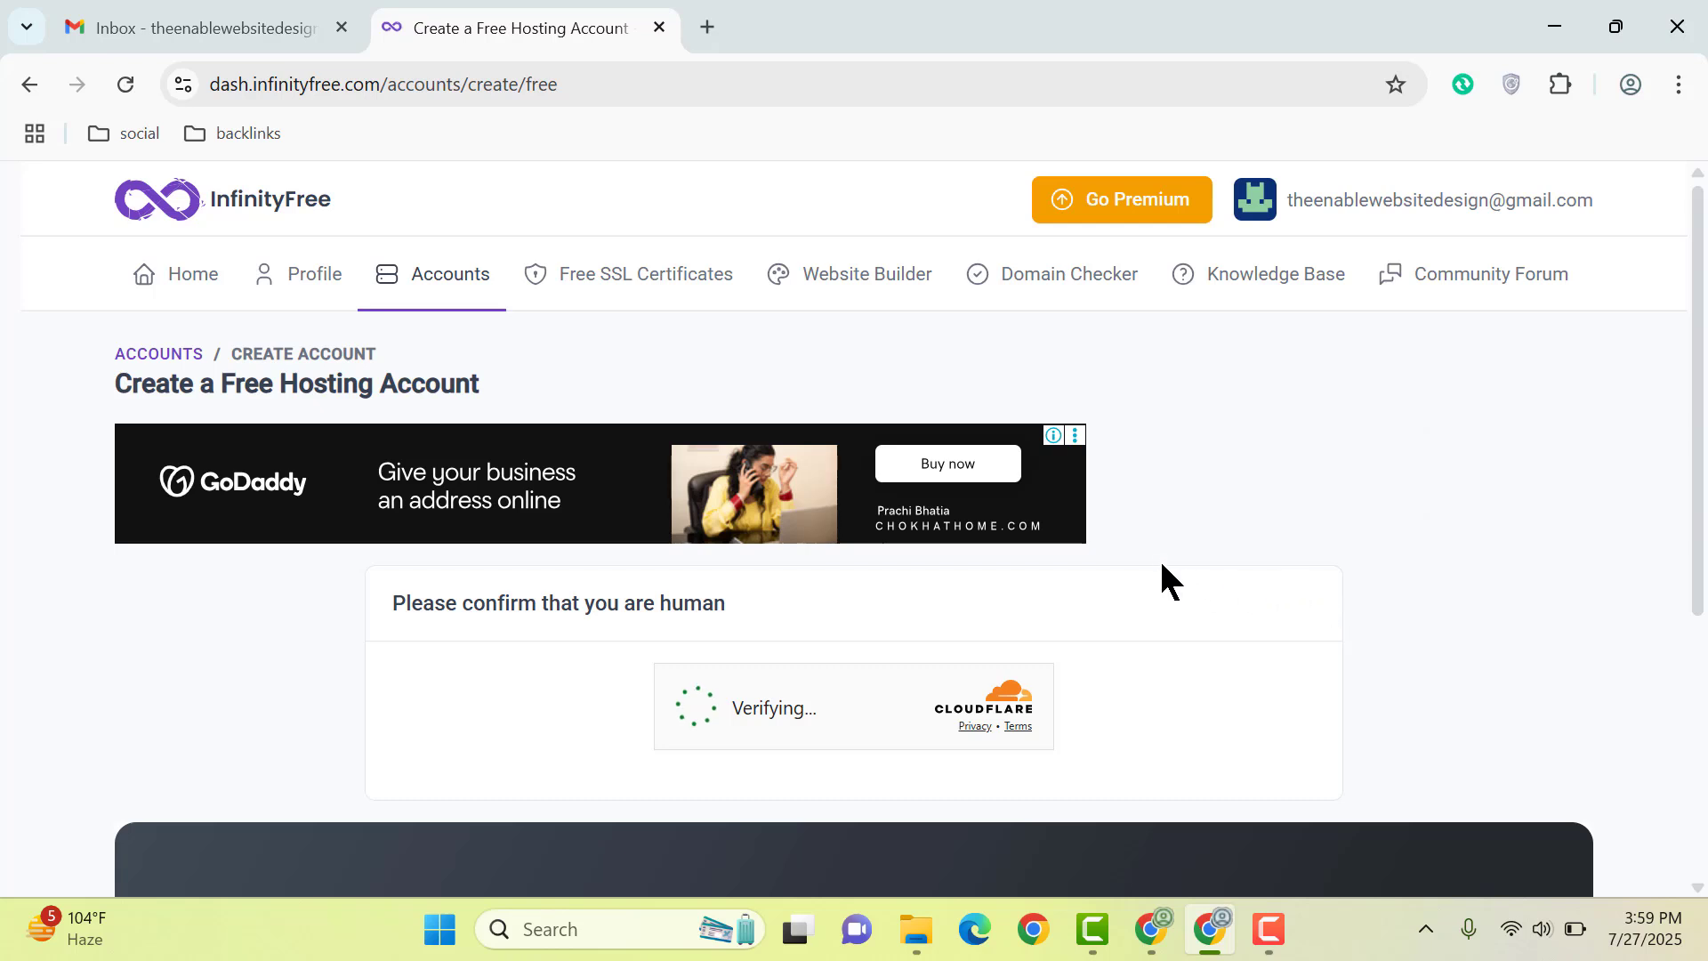
scroll(1159, 557, "down", 2)
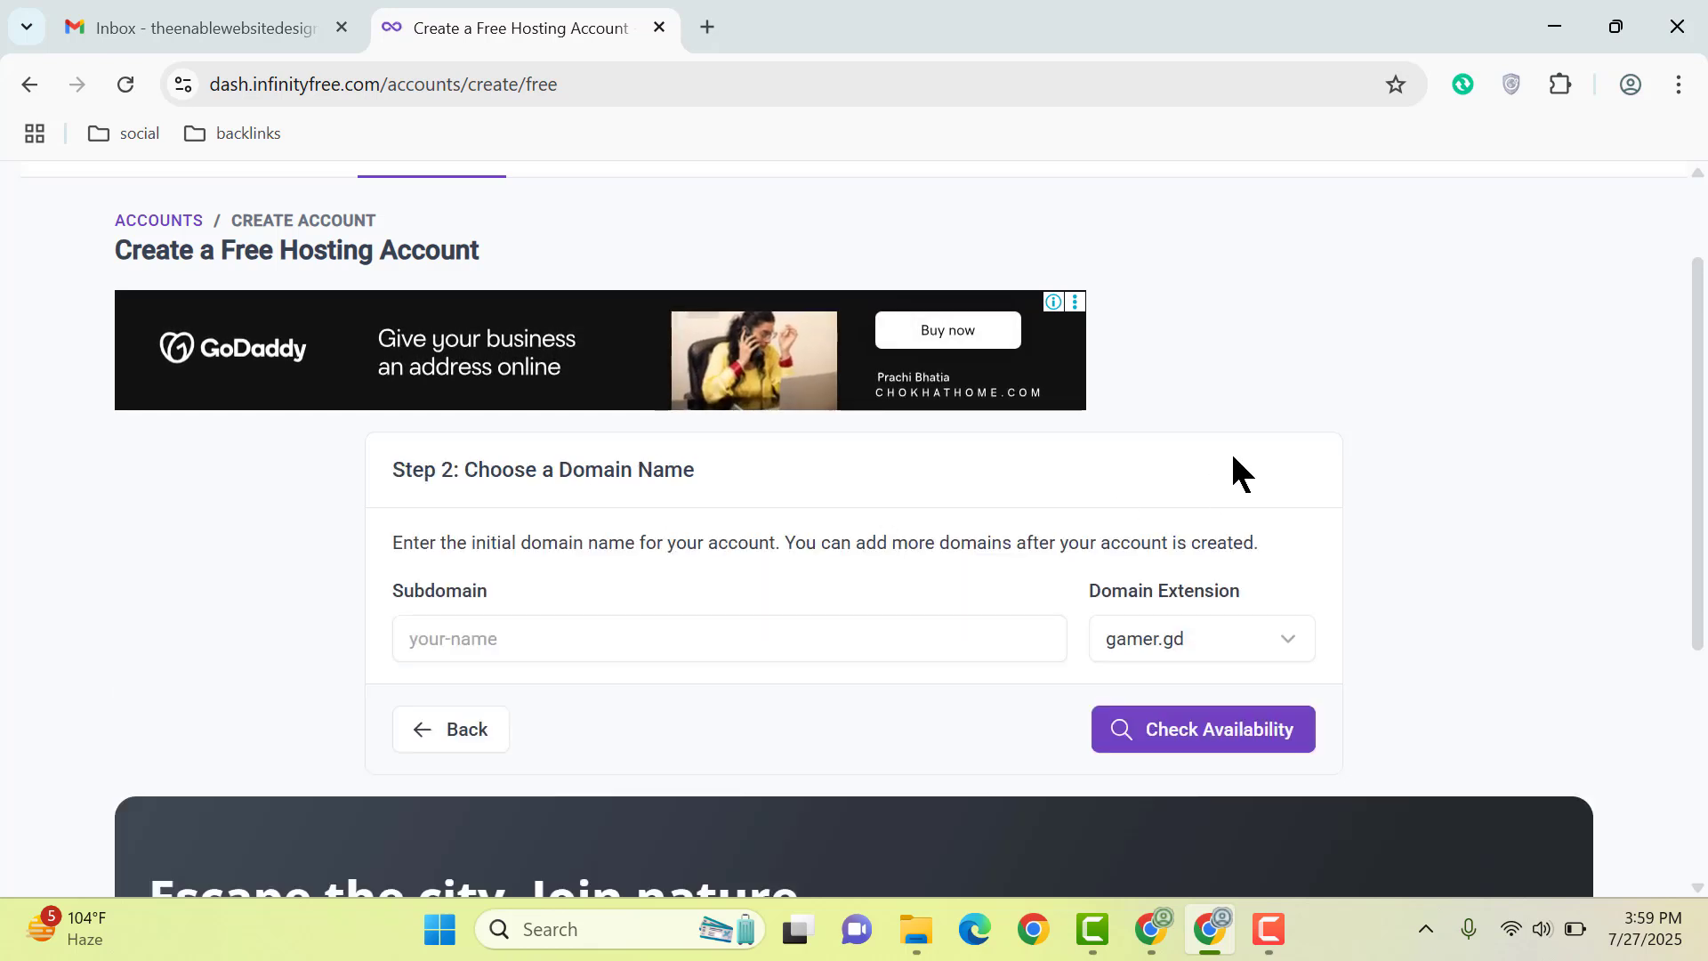
Step: Enter subdomain enablewebsitedesign with the gamer.gd extension and check its availability
left_click(629, 648)
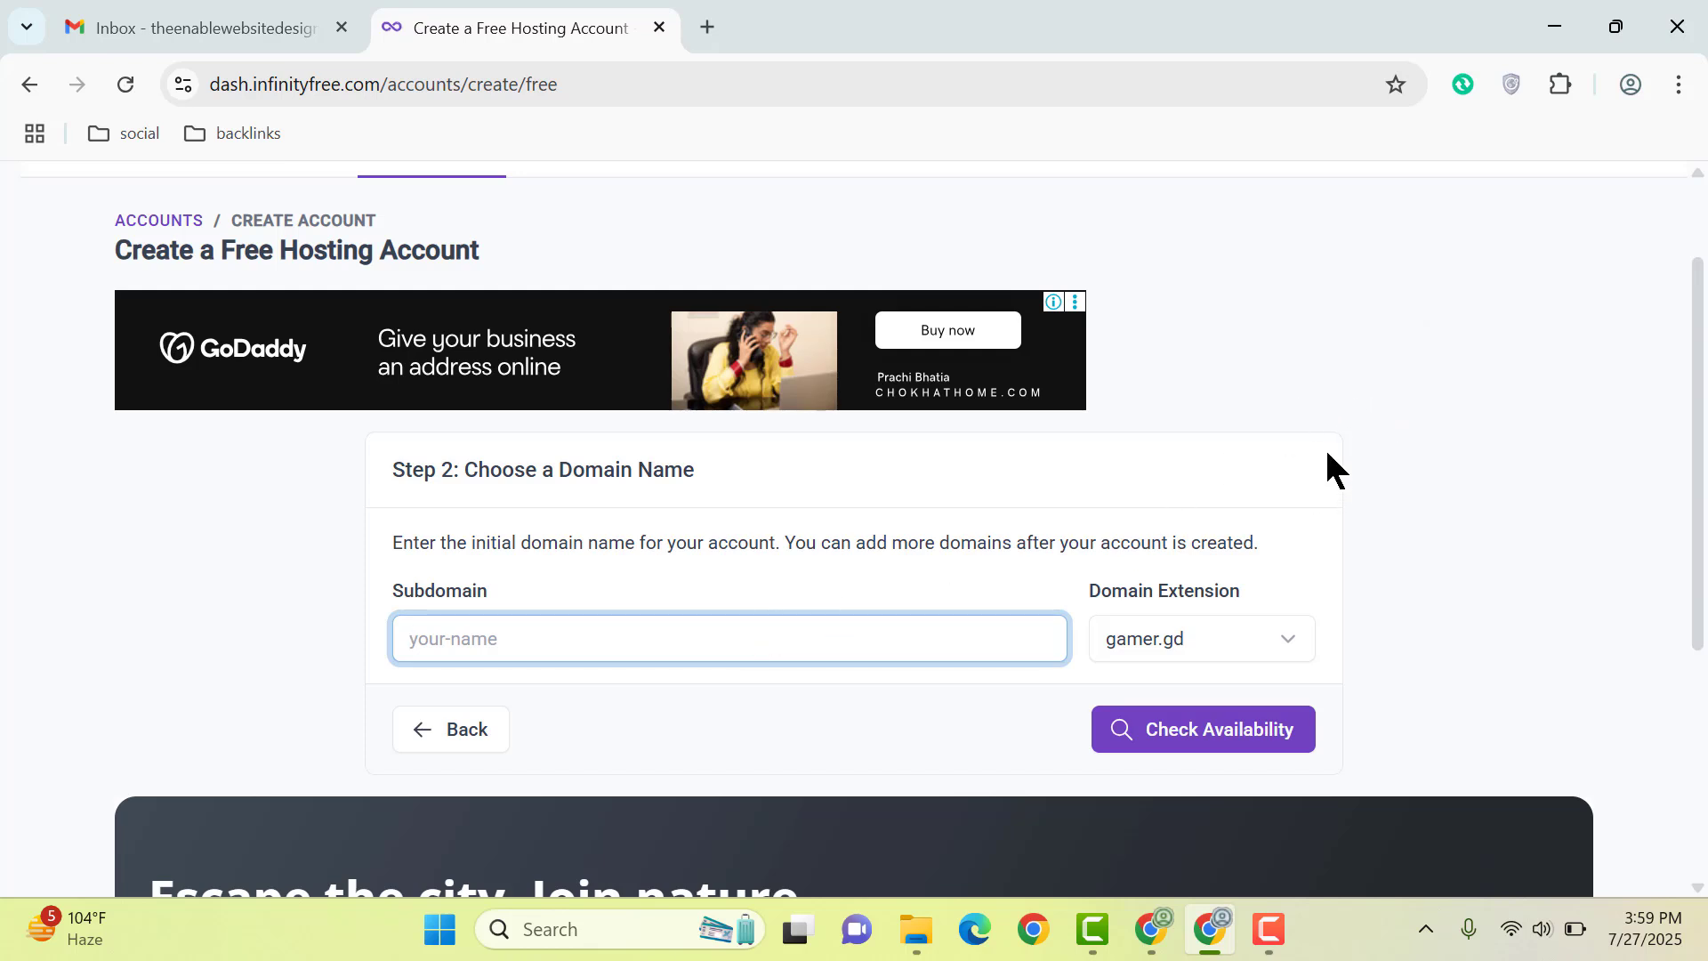
type("enablewebsitedesign")
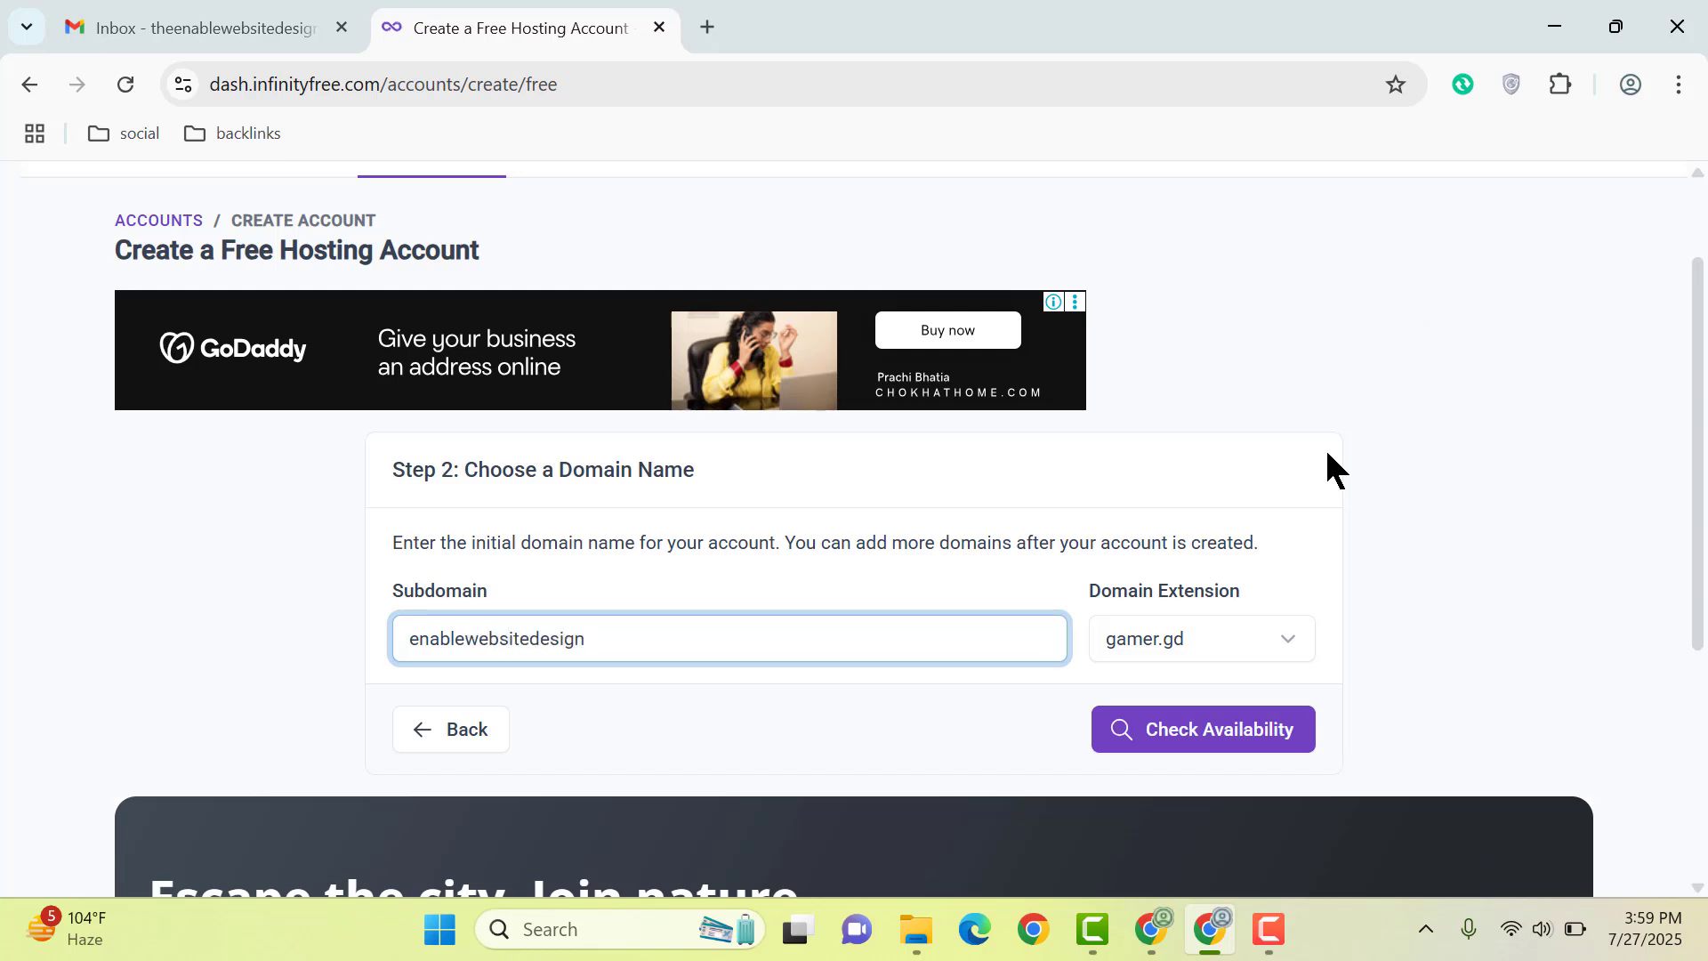
key("ctrl+a")
left_click(1190, 623)
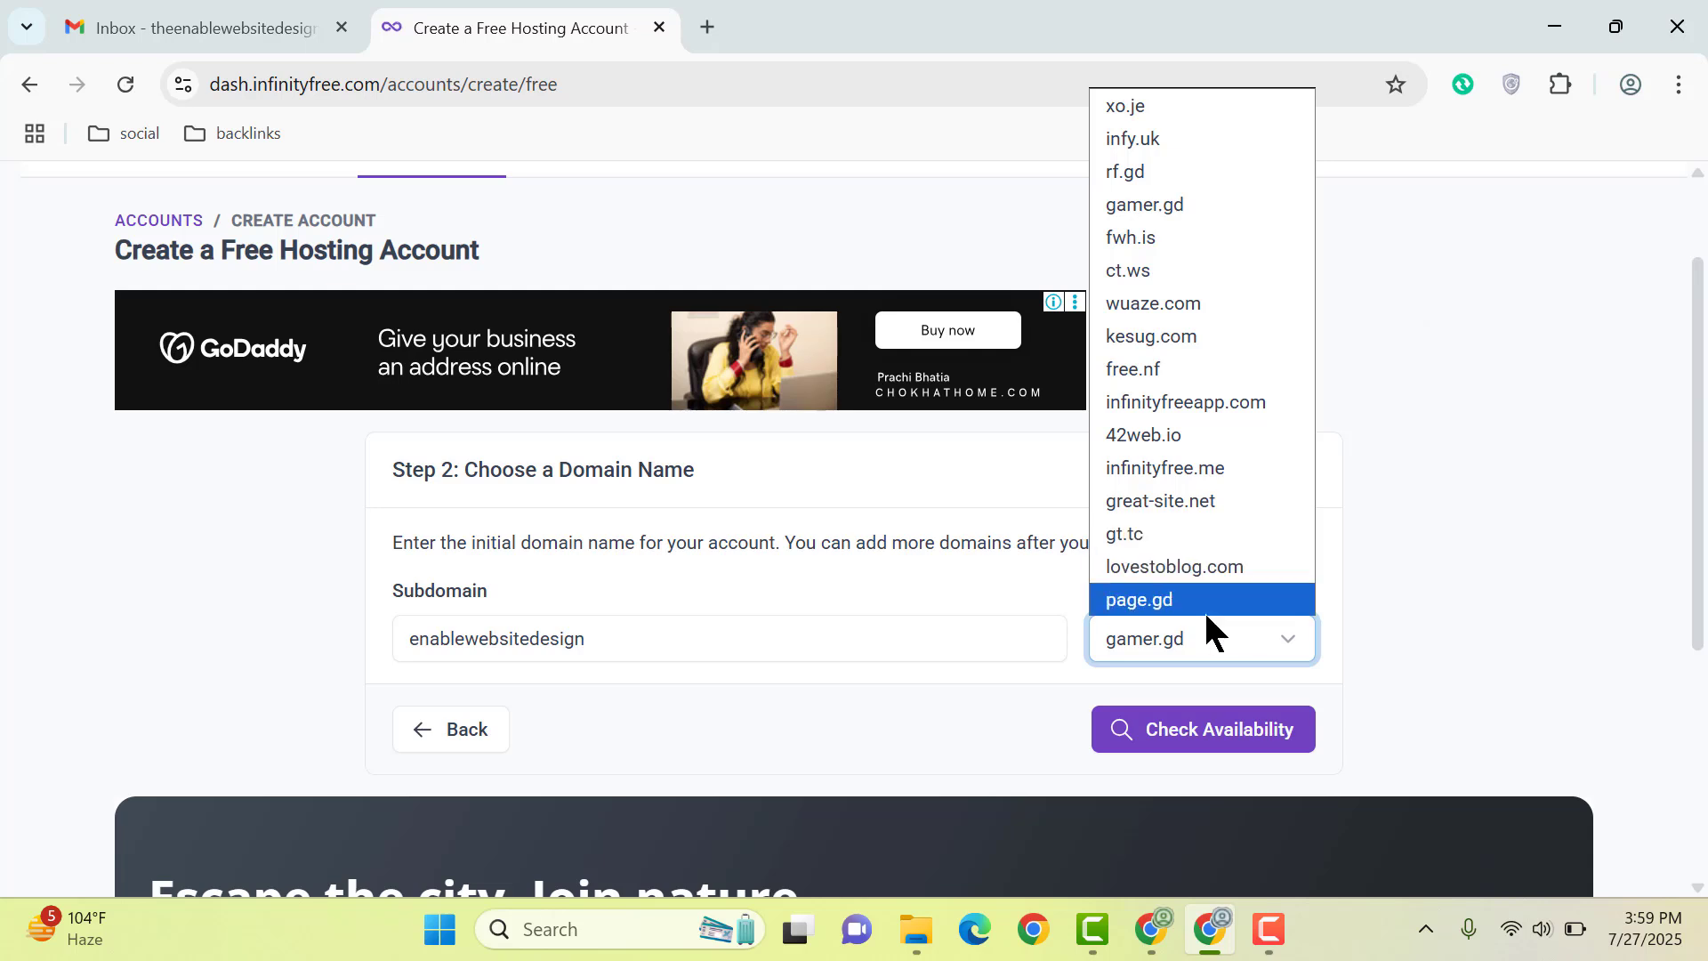
left_click(1192, 634)
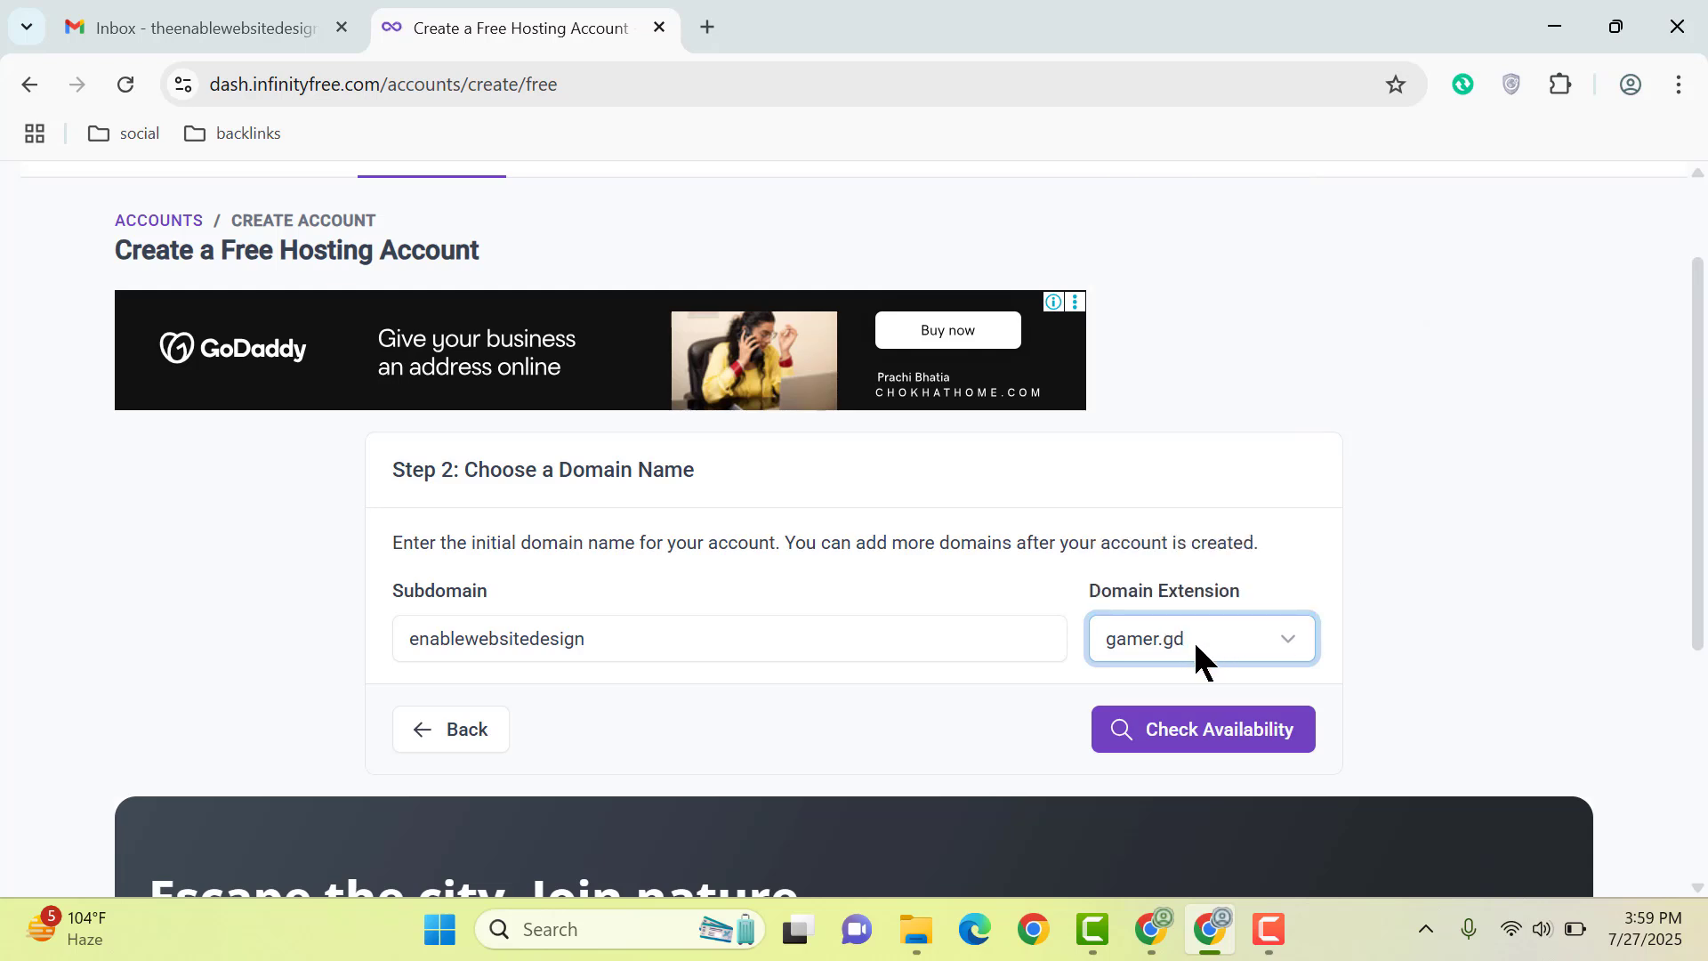
left_click(1250, 728)
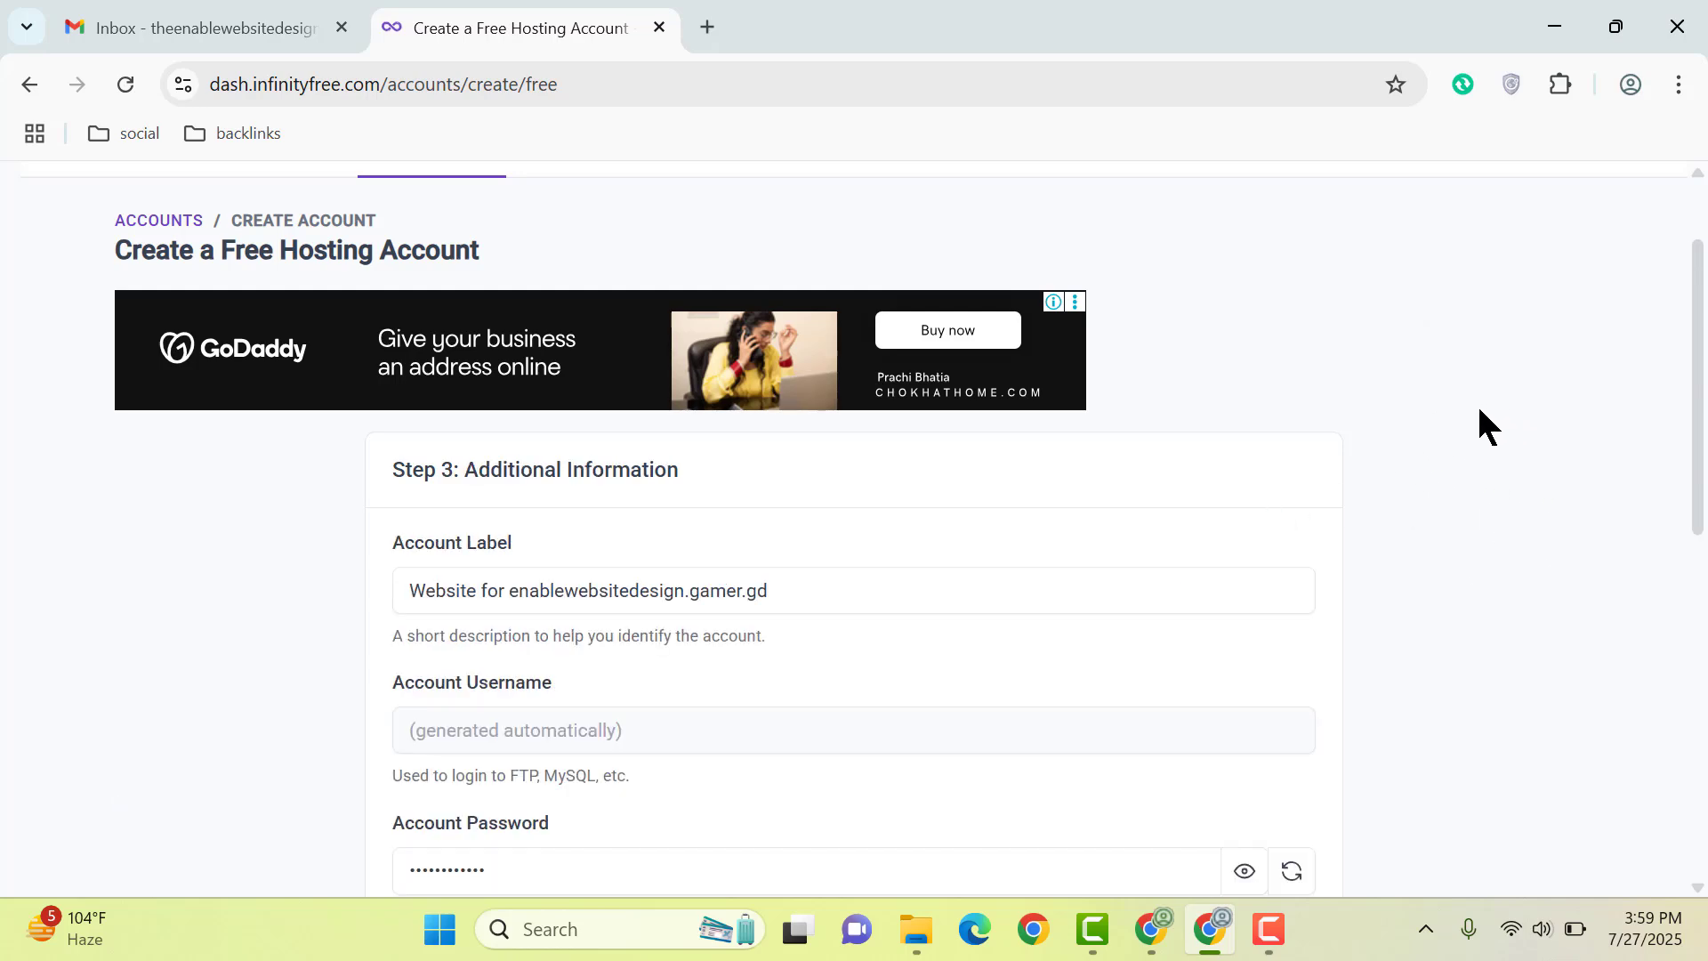
Step: Relabel the account 'Enablewebsitedesign' and replace the account password
scroll(1479, 411, "down", 3)
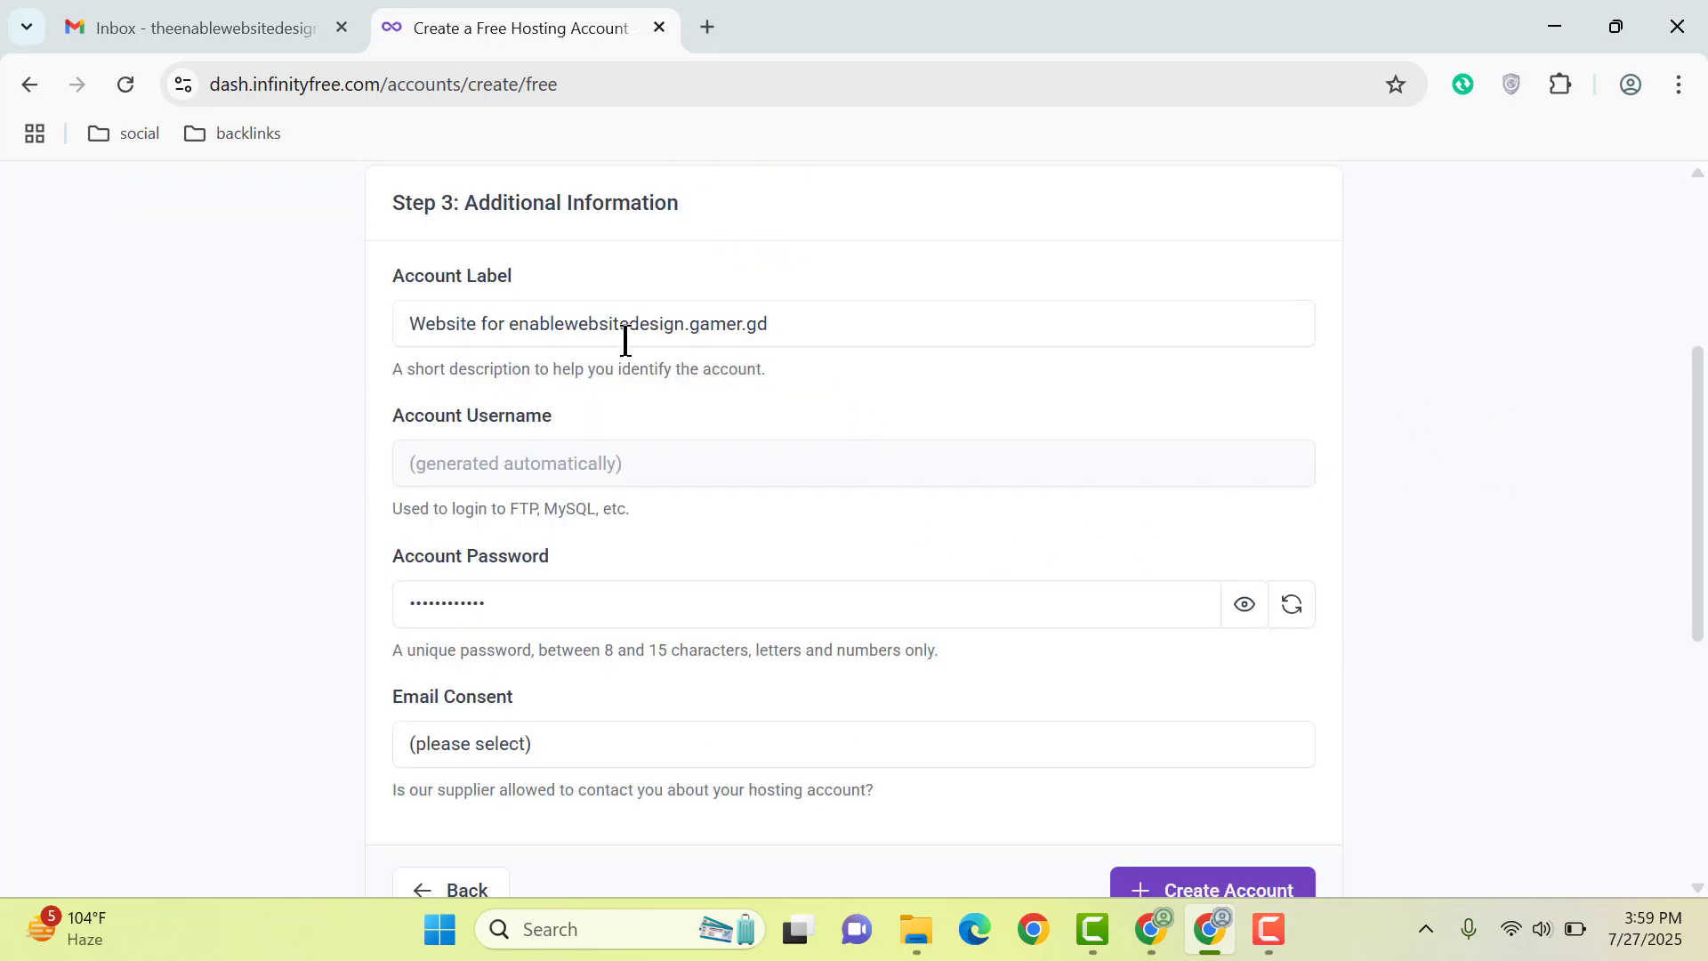
left_click_drag(835, 322, 54, 405)
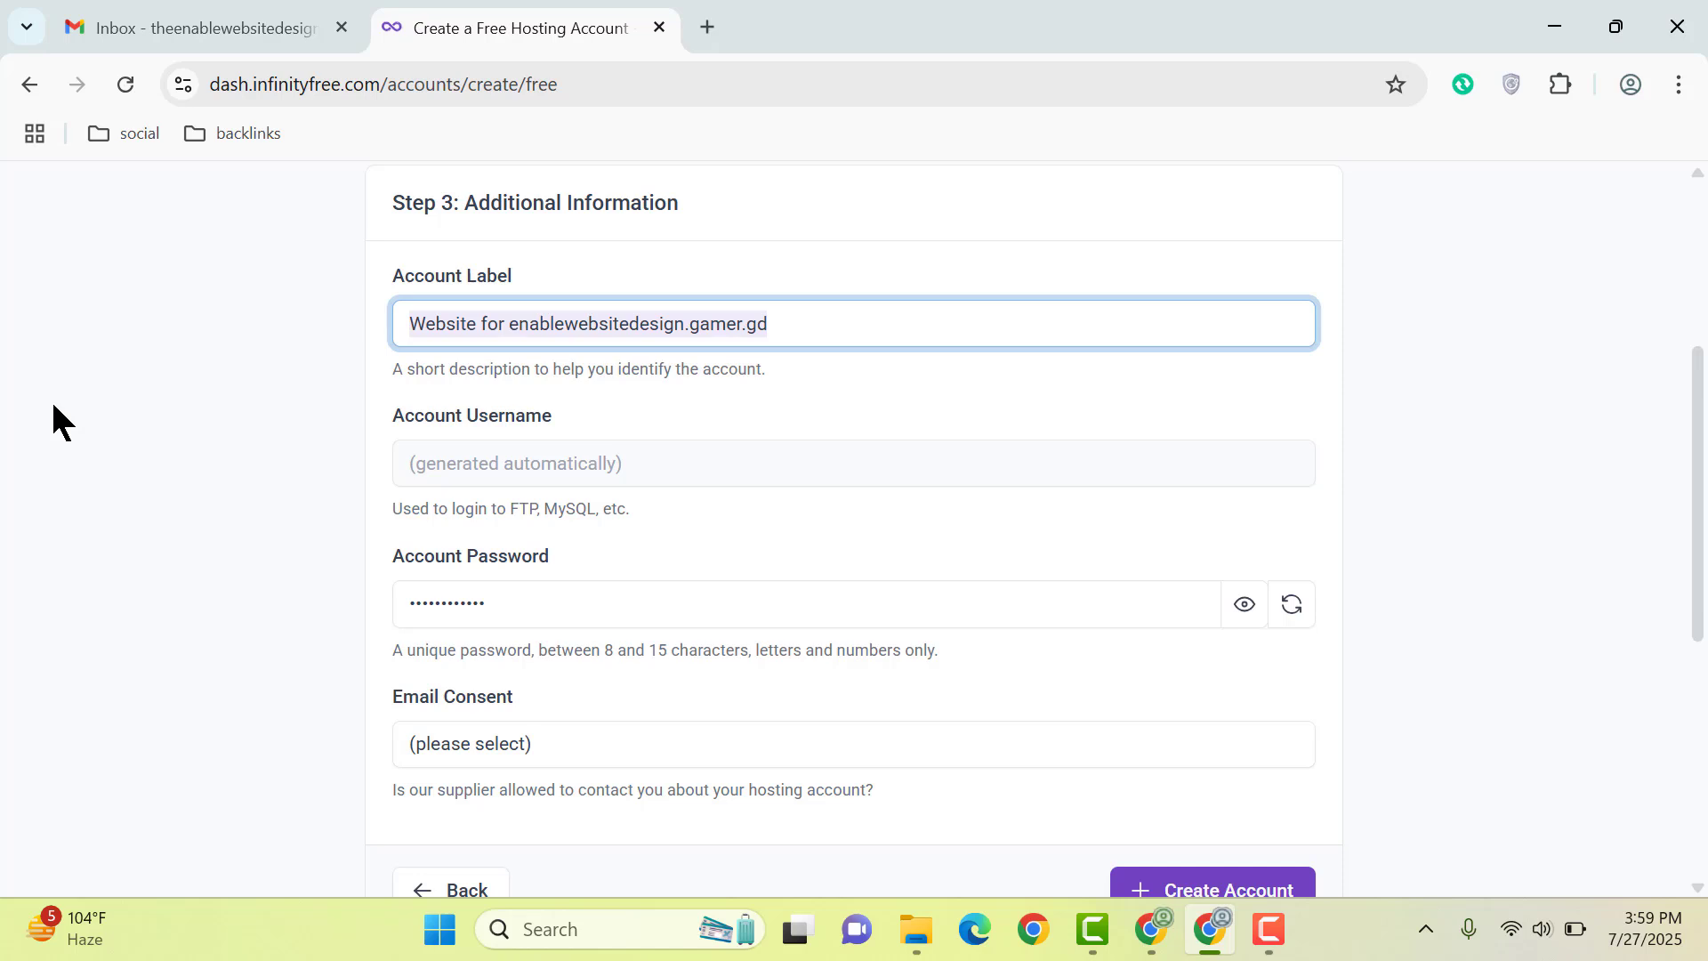
type("Enab")
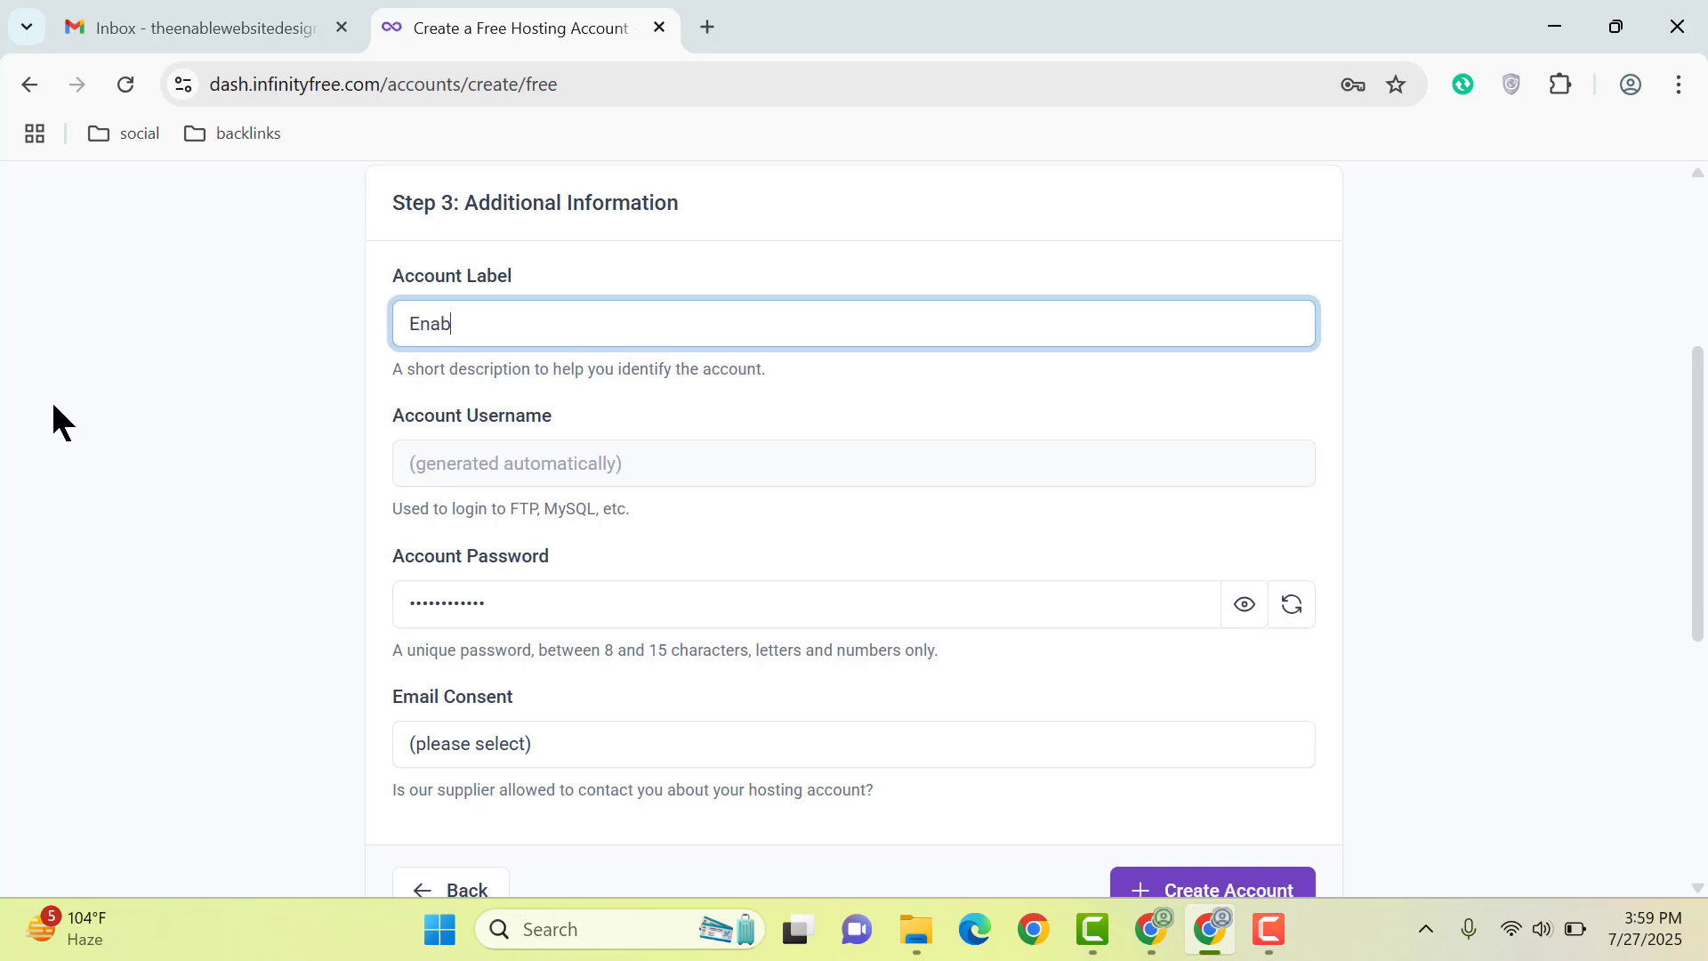
type("lewebsitedesign")
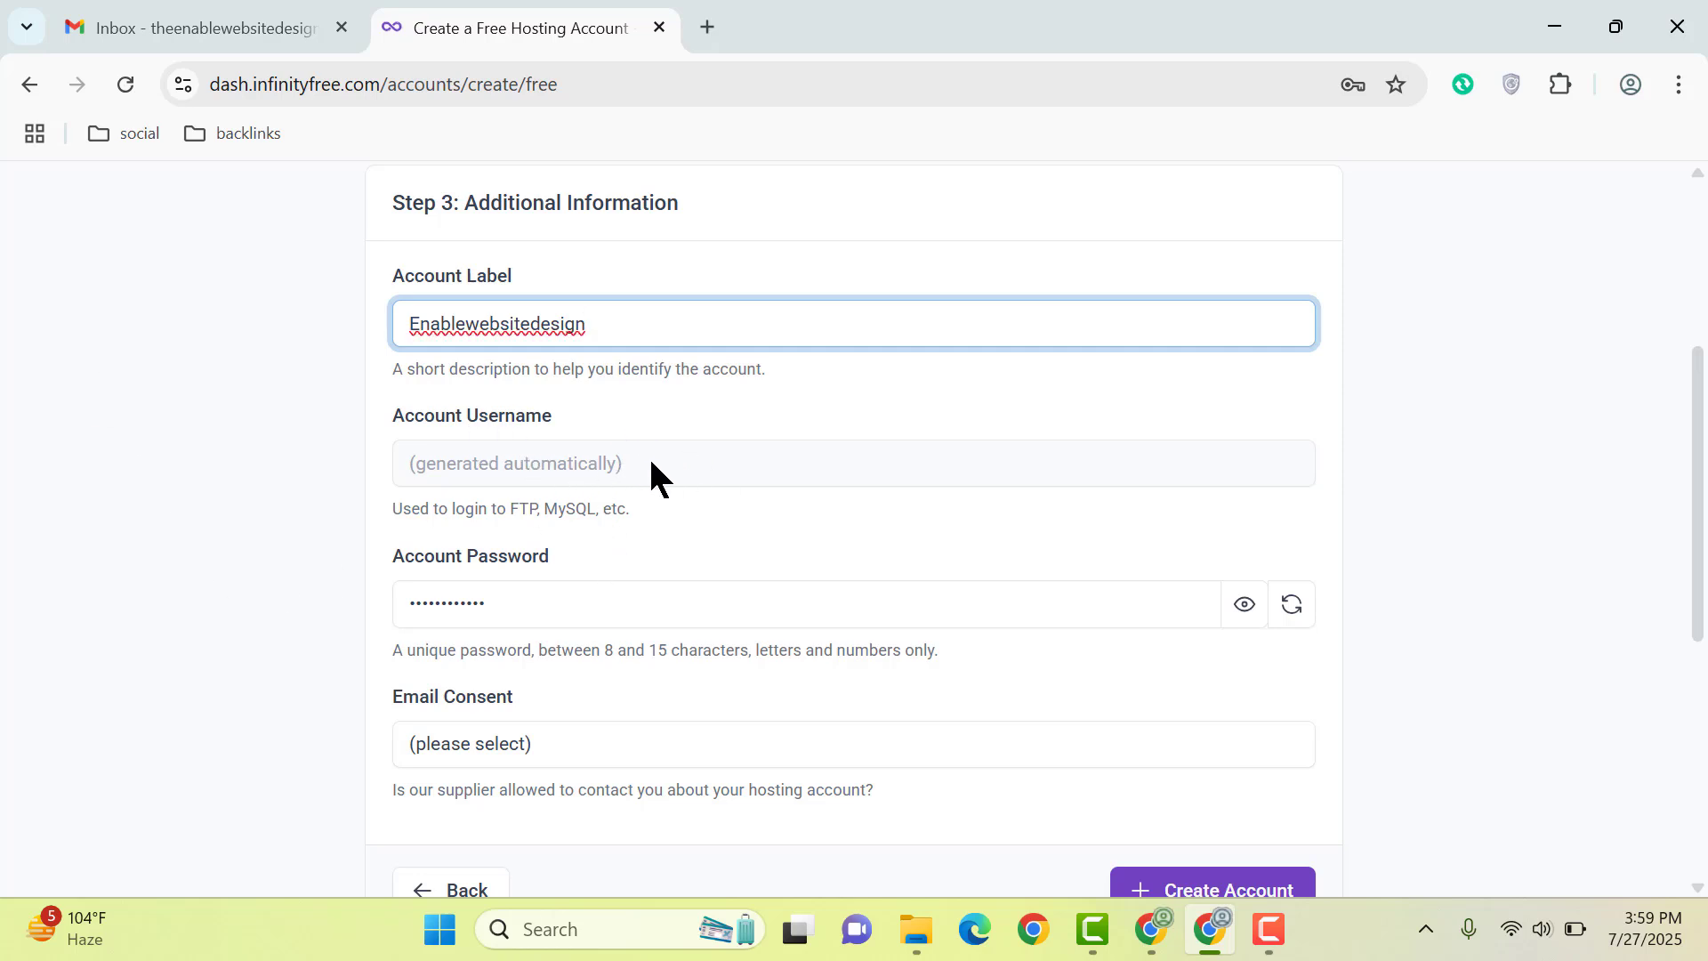
double_click(617, 610)
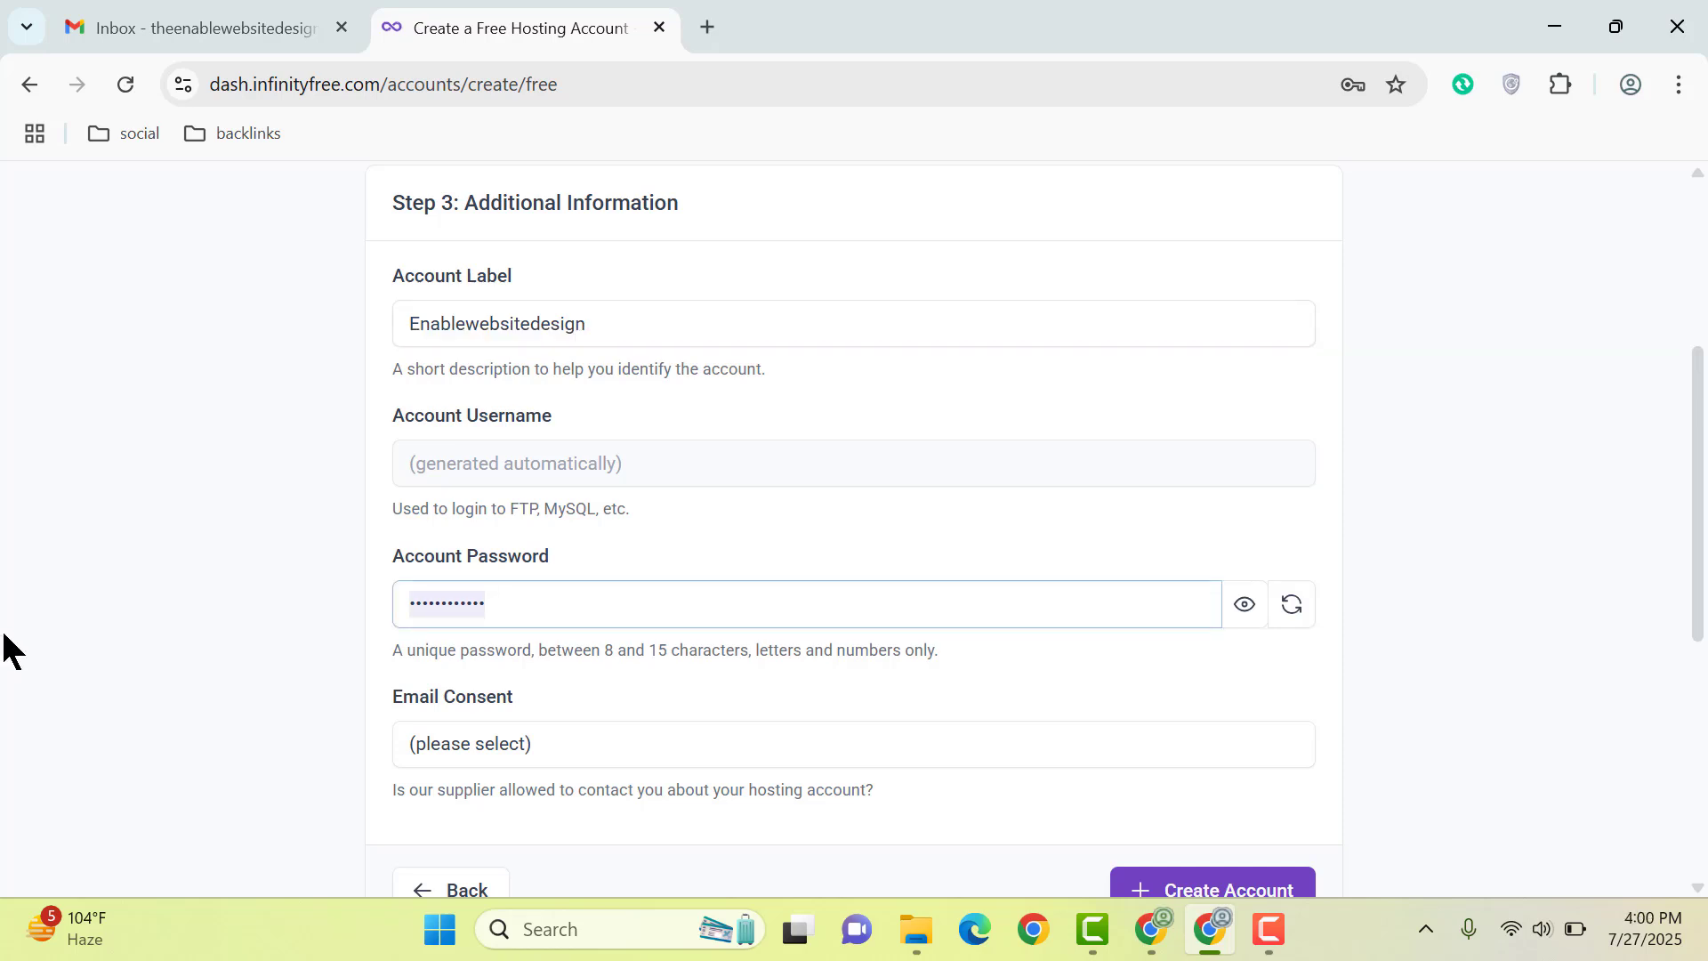
type("E")
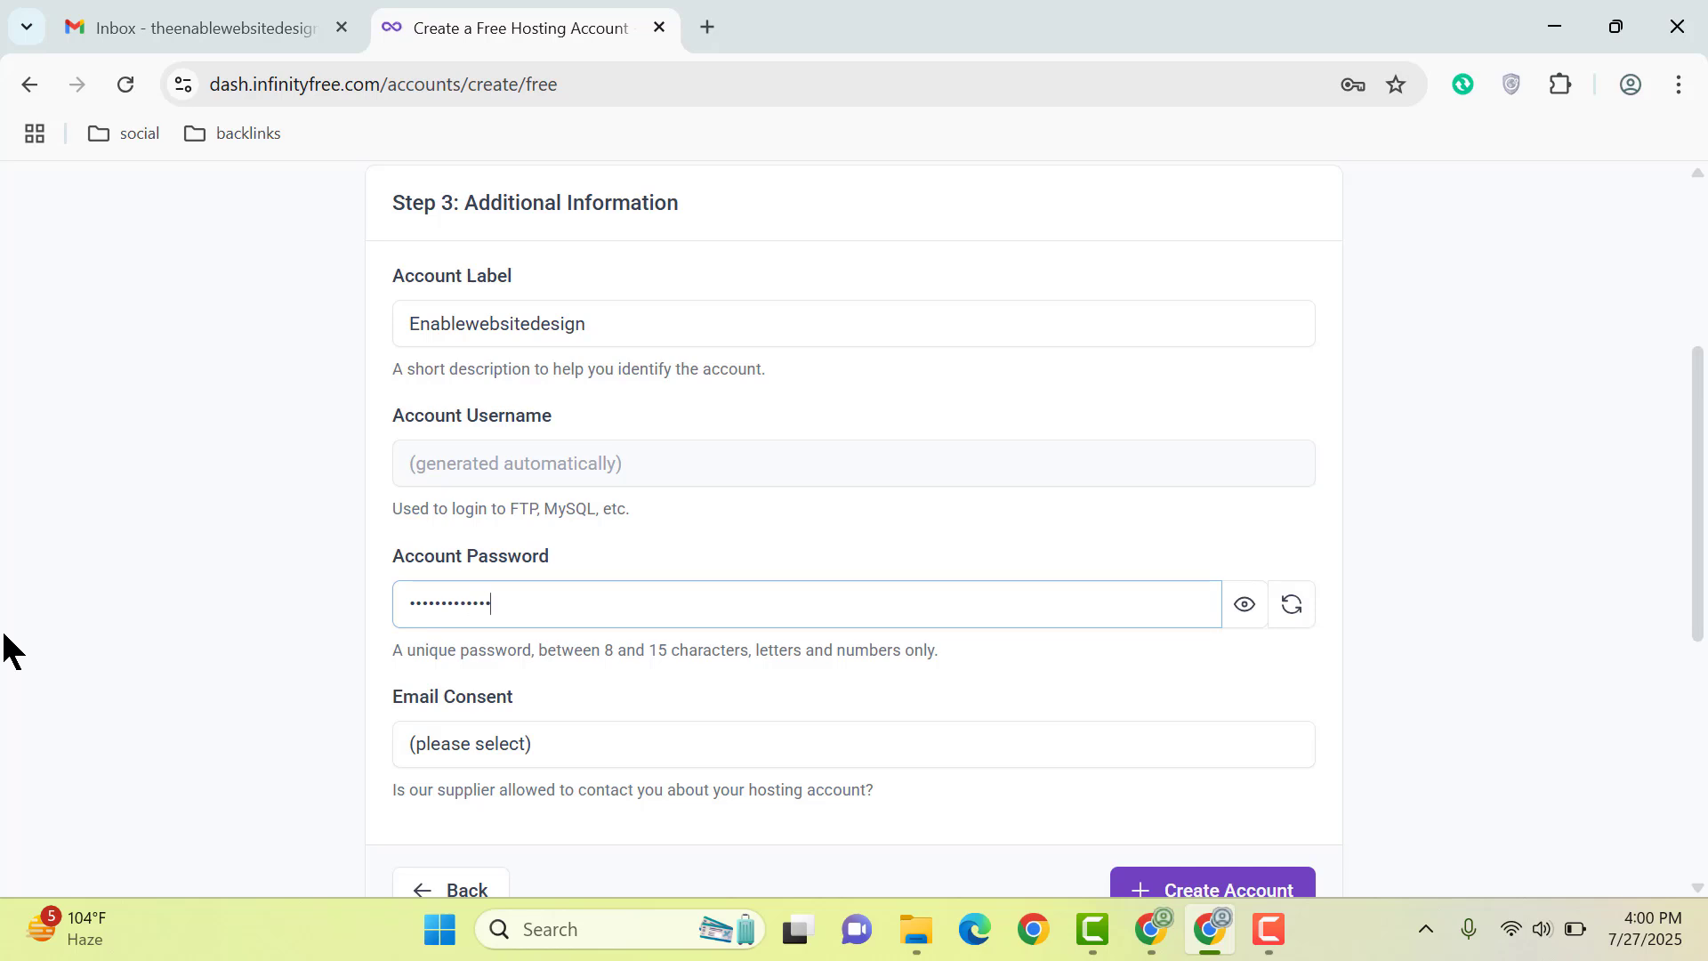
Step: Set Email Consent to I Approve and submit the new hosting account
scroll(214, 547, "down", 3)
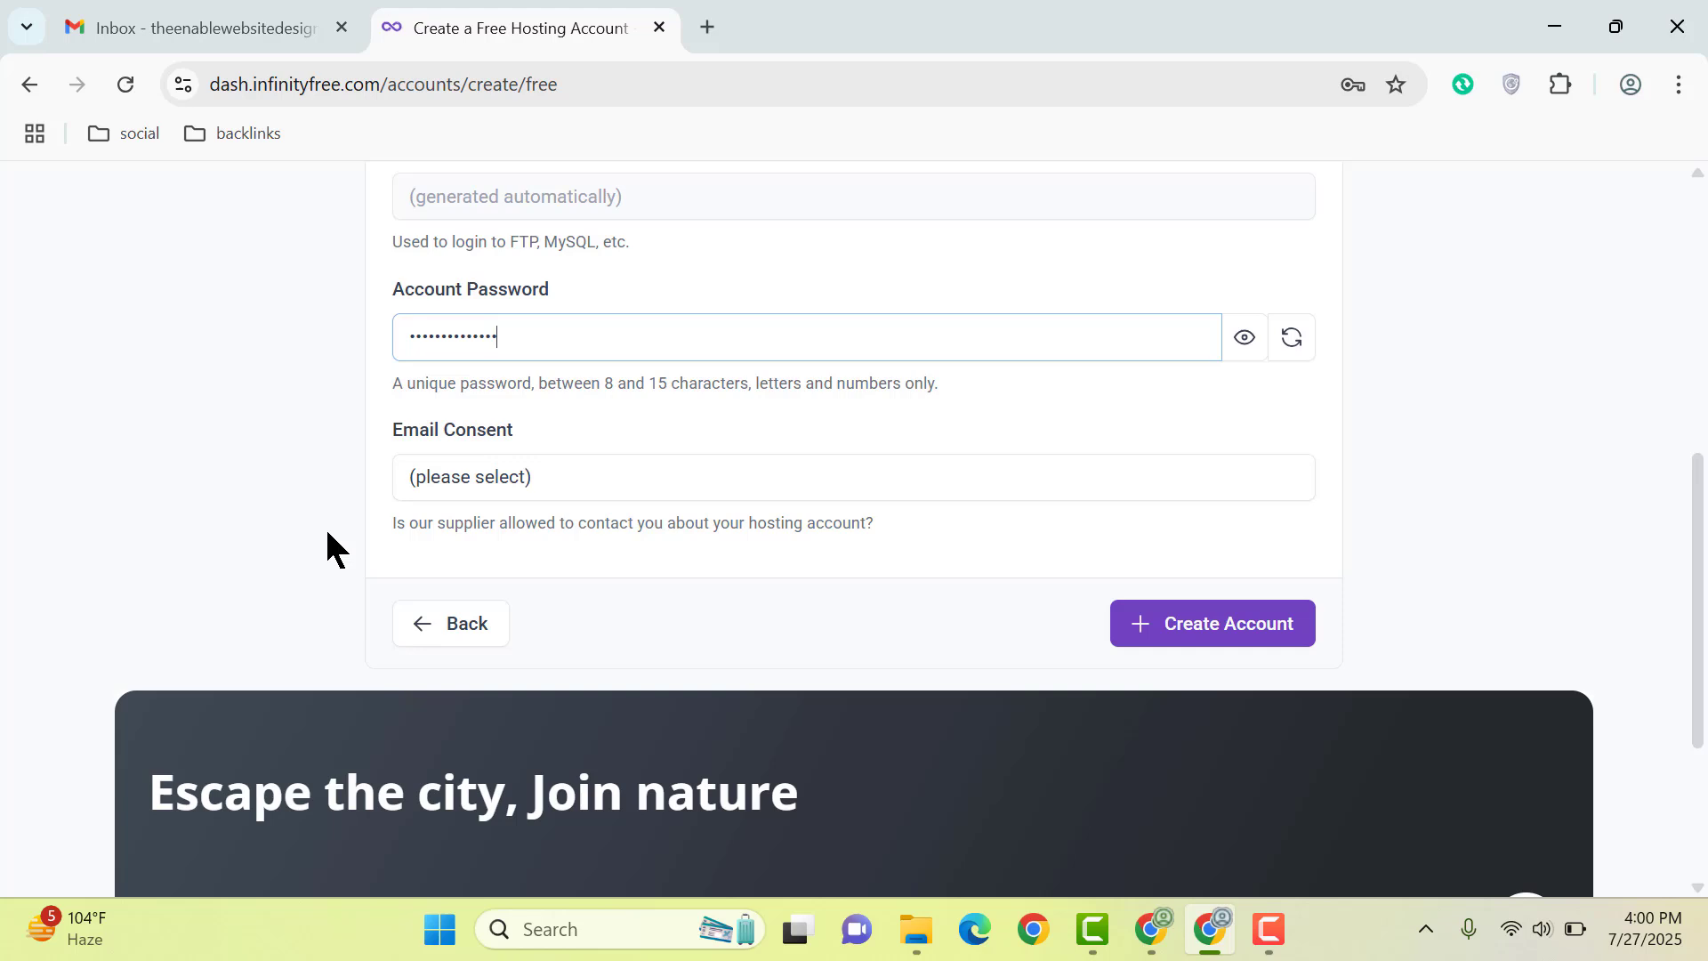
left_click(552, 471)
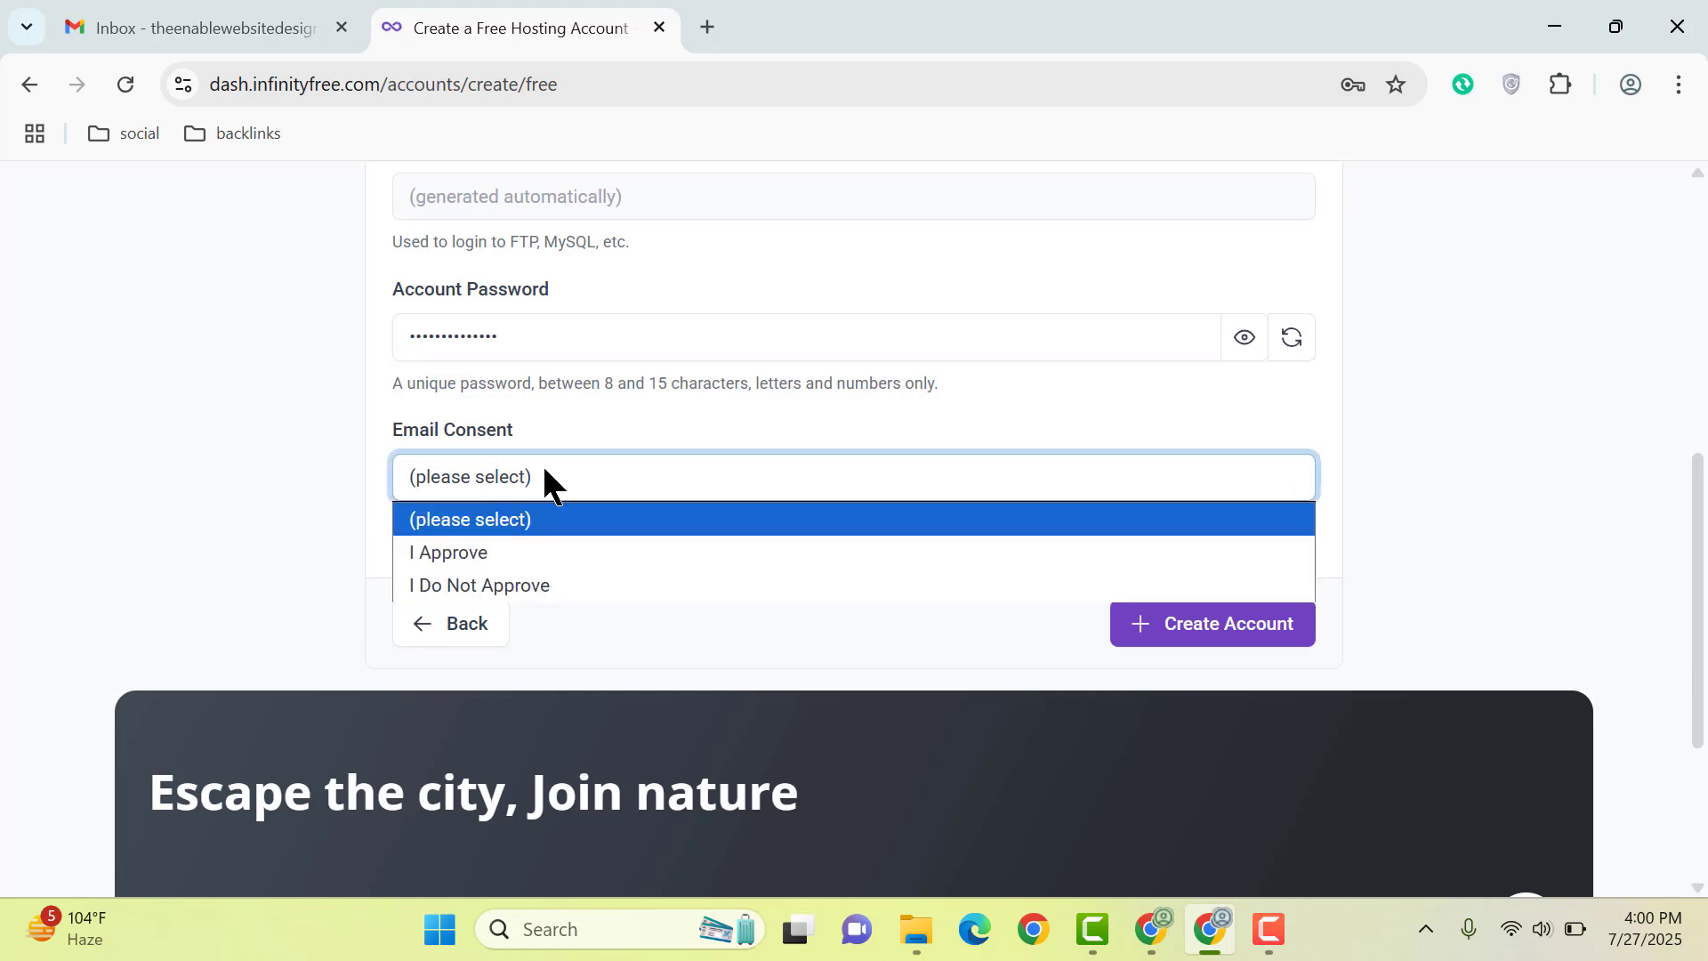
left_click(500, 552)
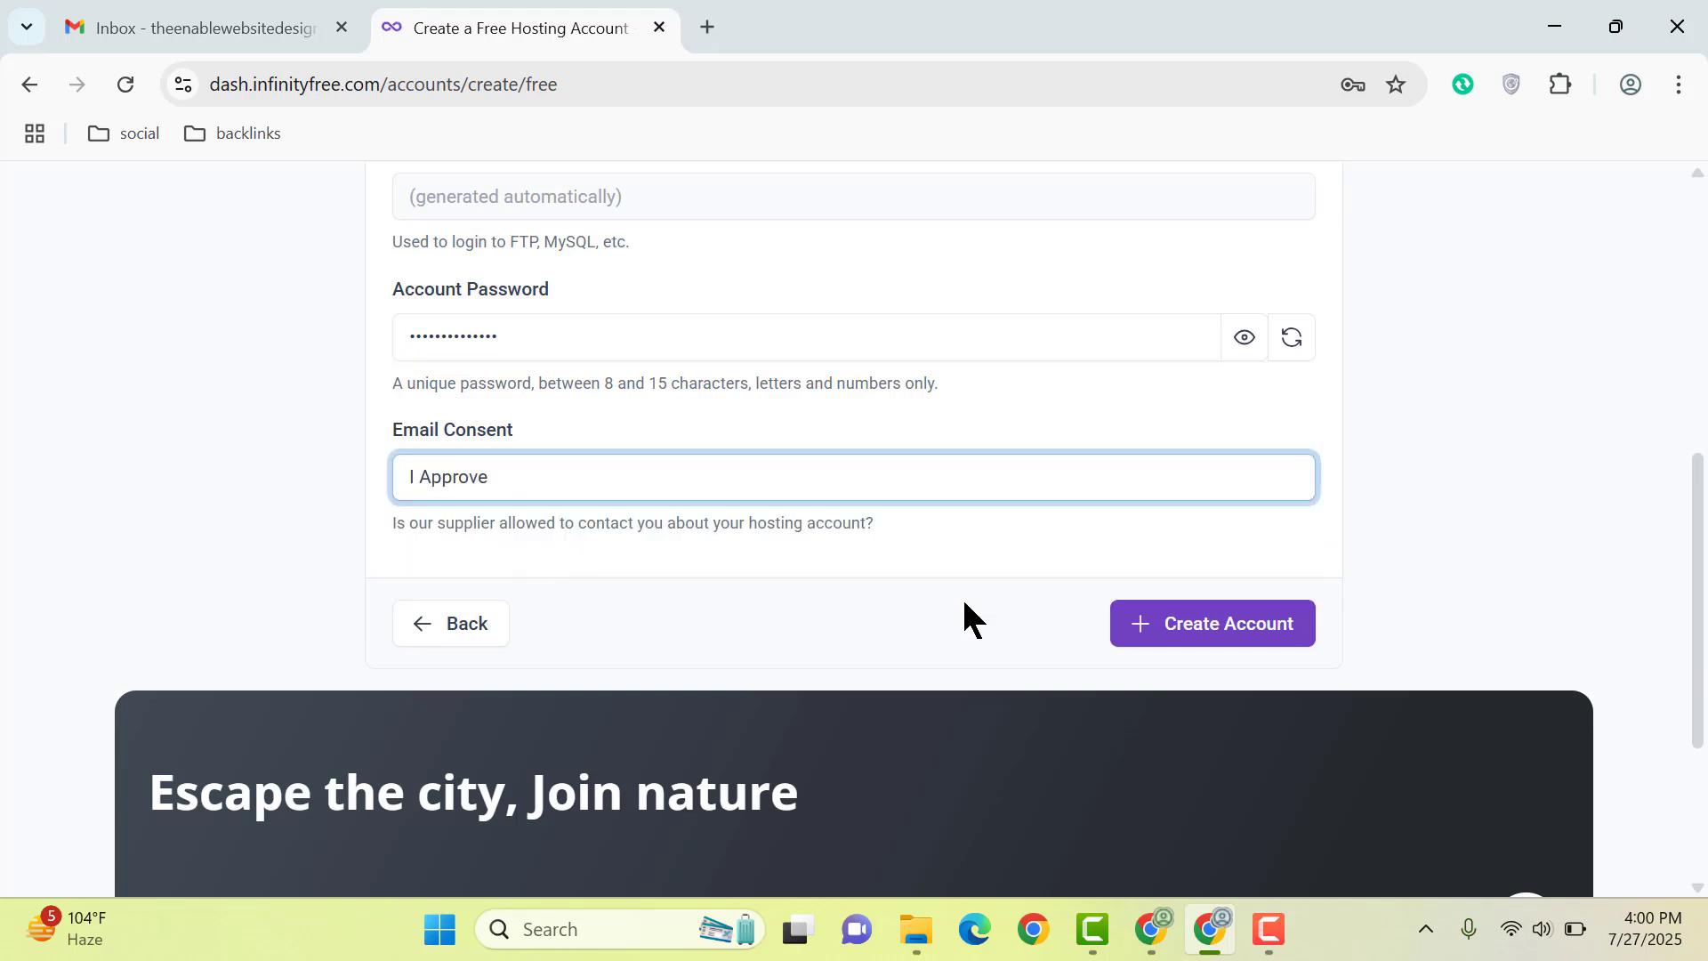
left_click(1208, 625)
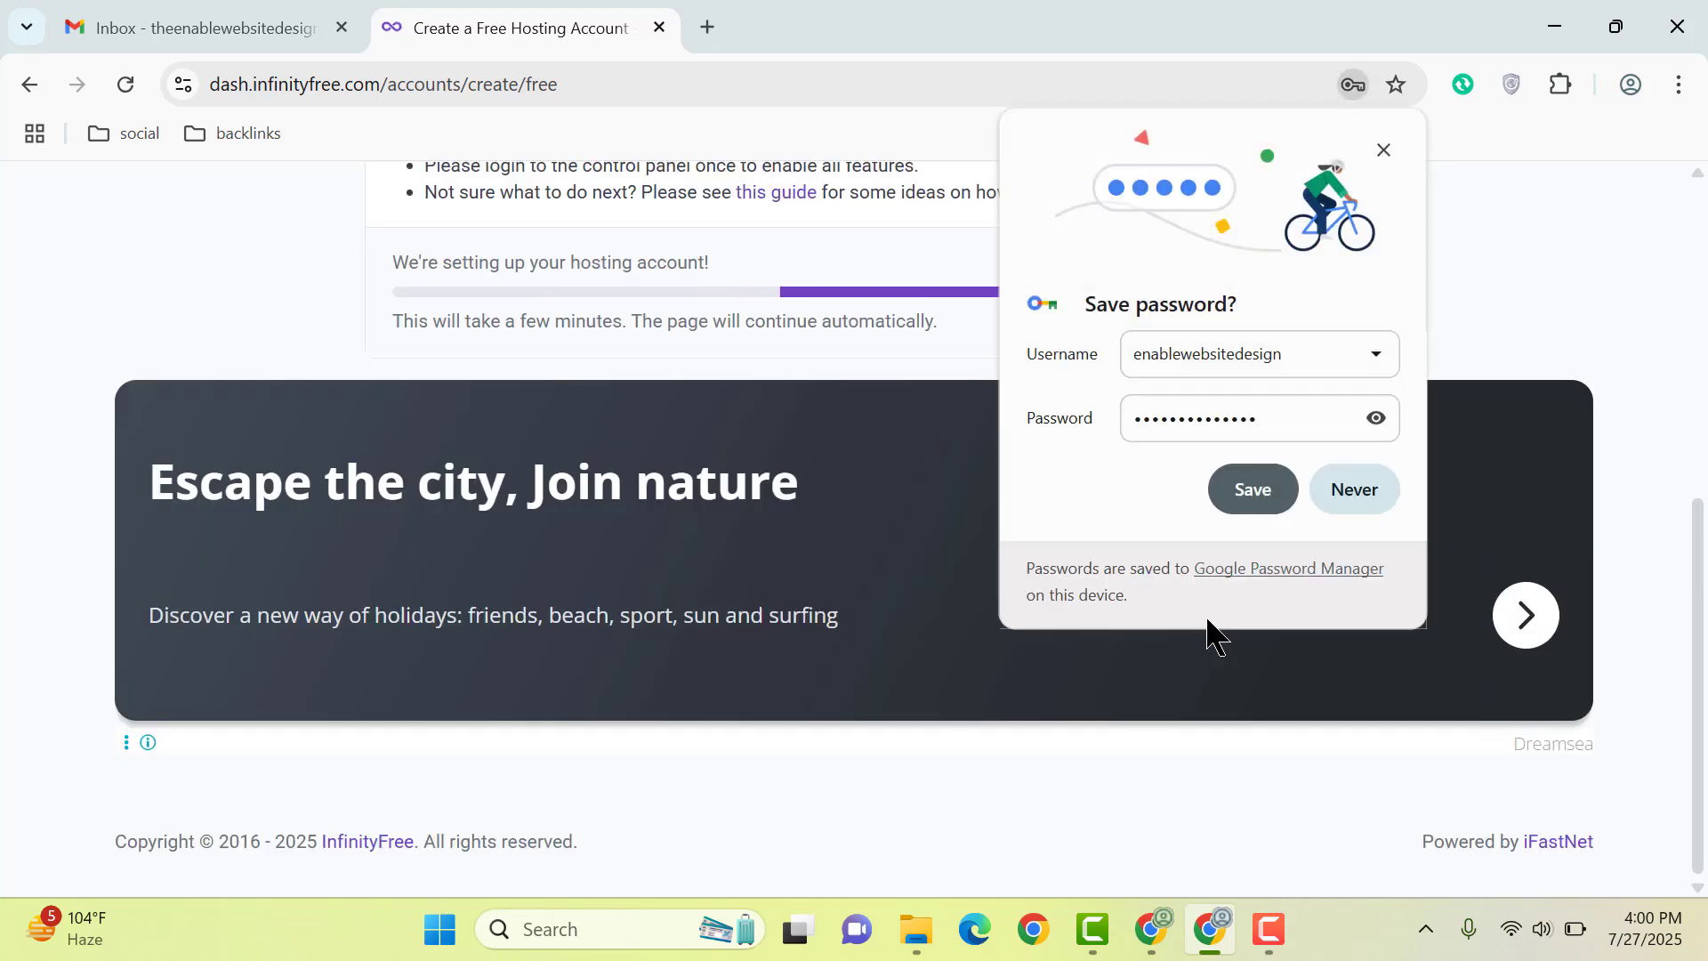
Step: Save the account password in Chrome and review the account-created message and username
left_click(1252, 491)
scroll(1250, 534, "up", 1)
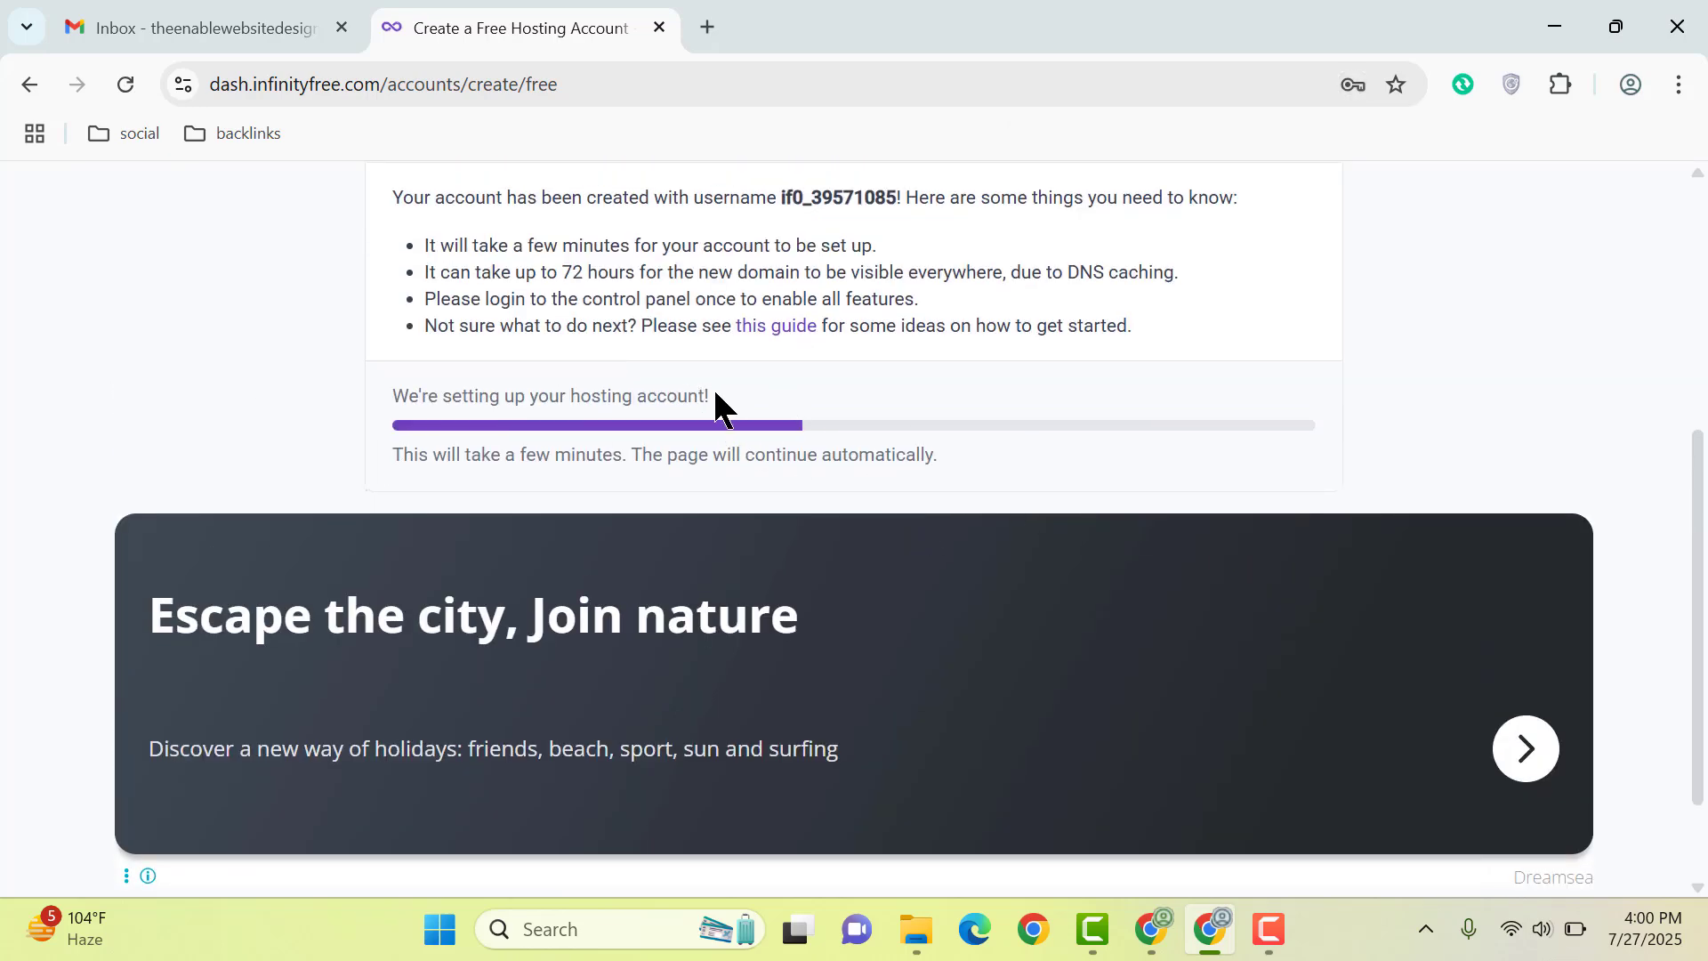
scroll(603, 384, "up", 1)
scroll(603, 384, "up", 1)
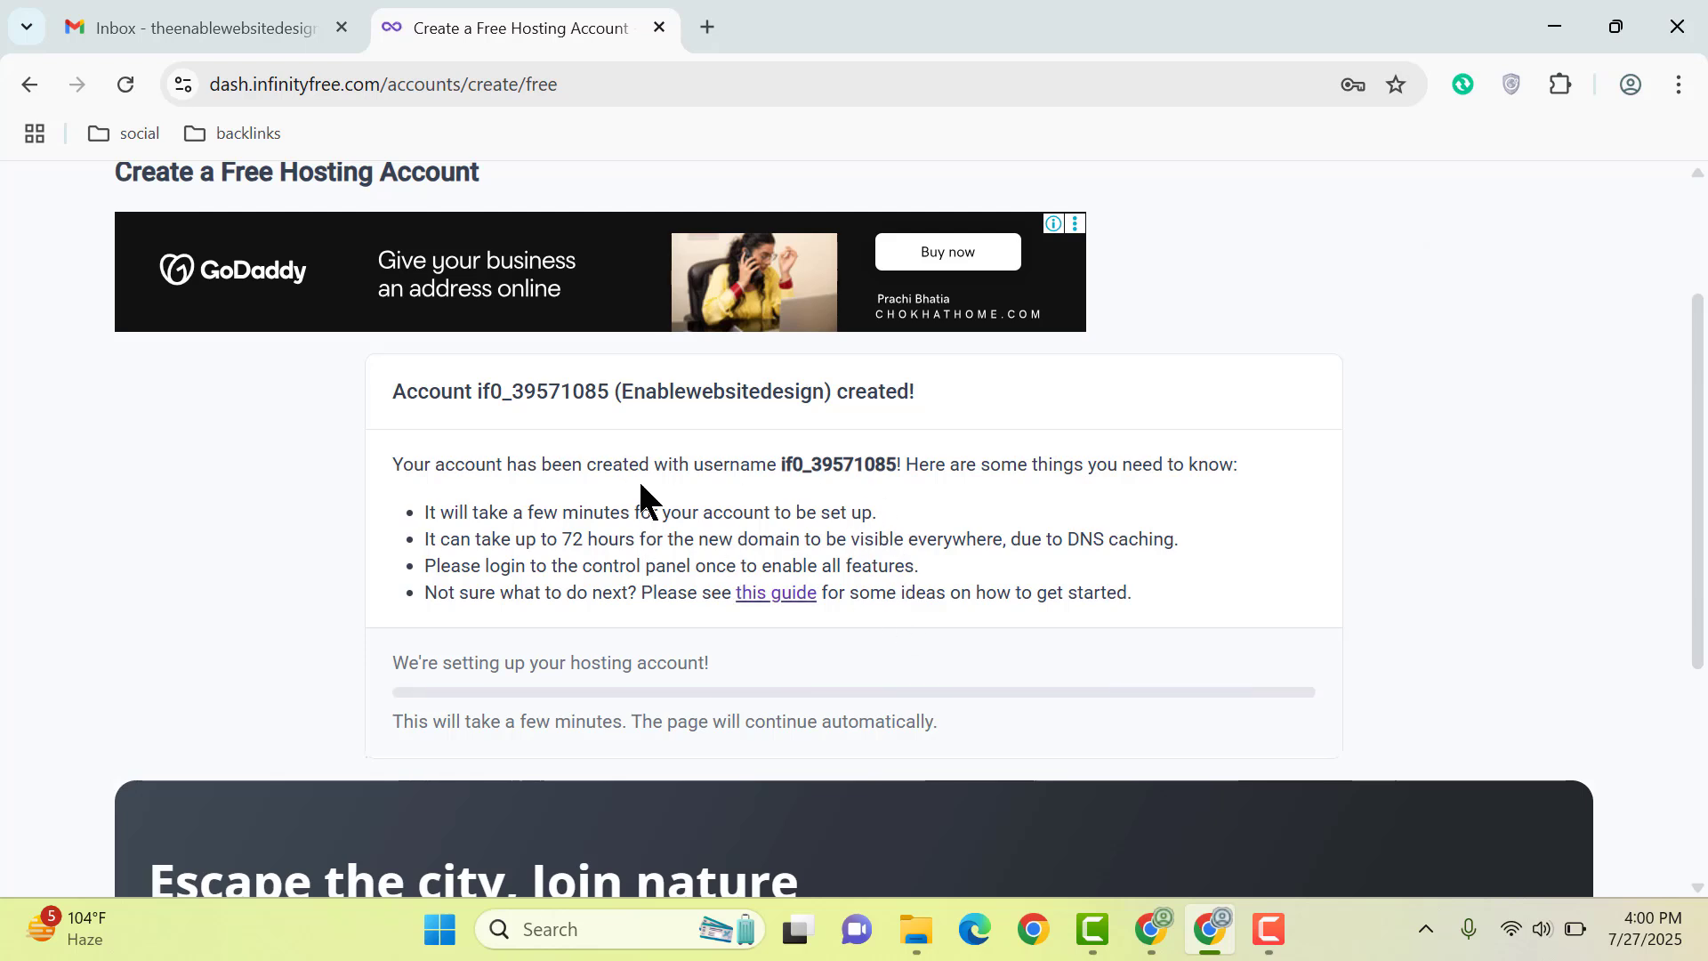
left_click_drag(782, 464, 1032, 469)
left_click(1032, 469)
left_click(1268, 929)
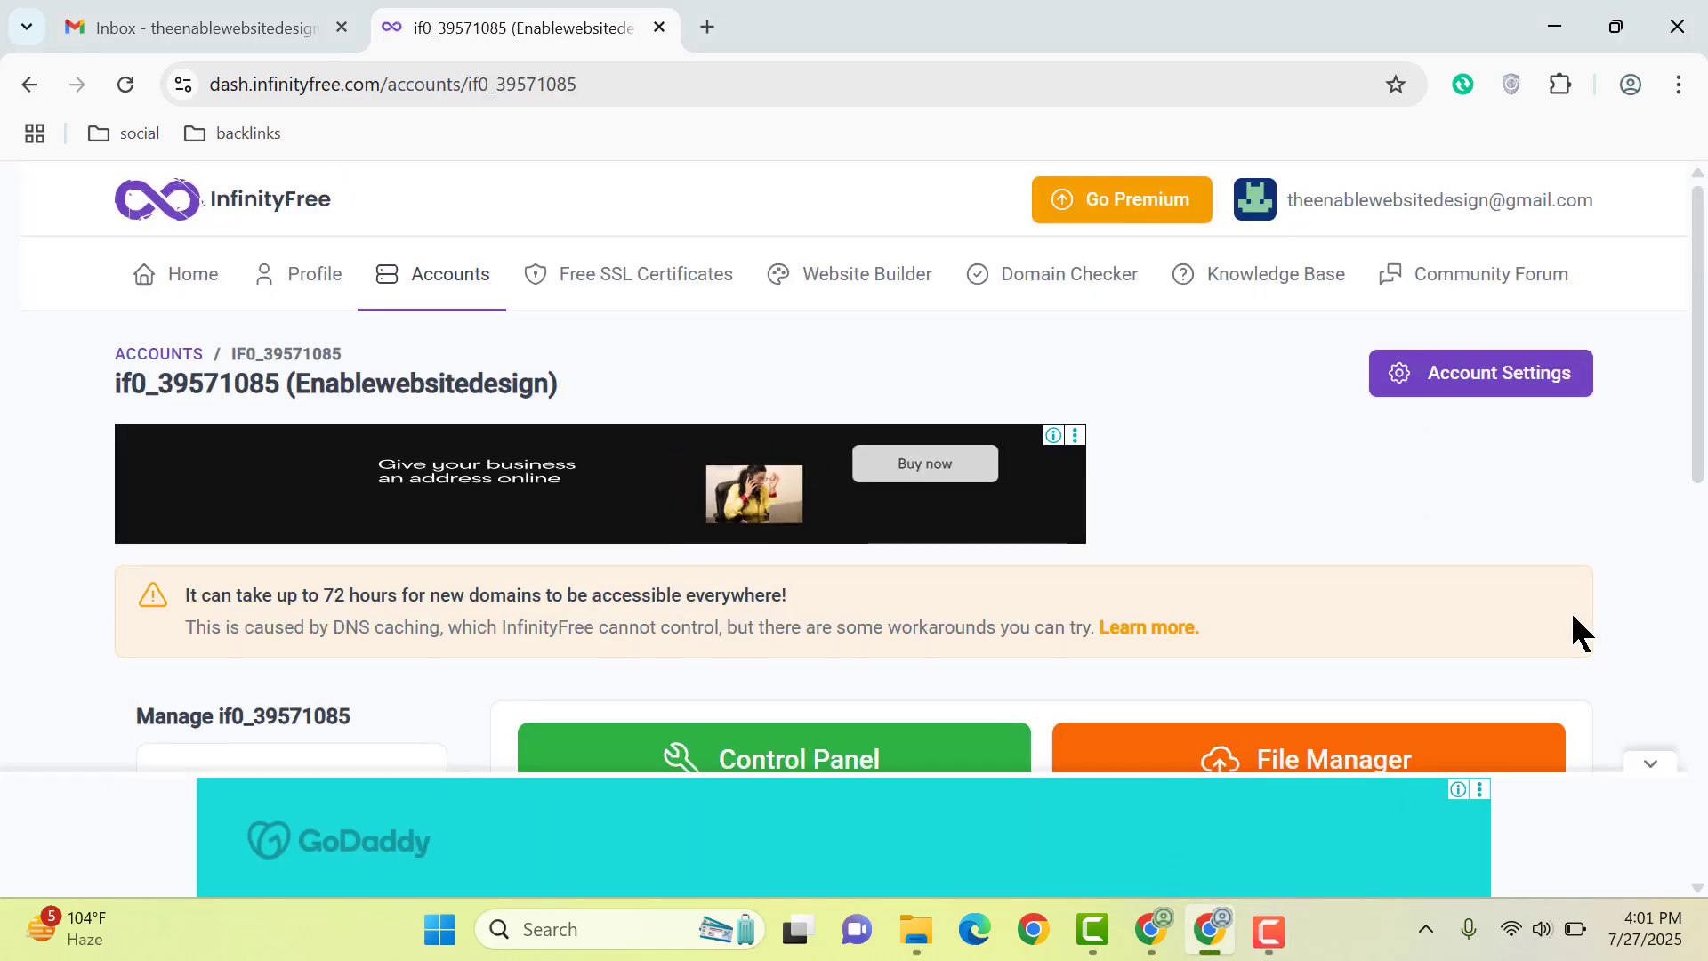
Step: Launch the Softaculous Script Installer from the hosting account page
scroll(1433, 467, "down", 1)
scroll(1432, 468, "down", 1)
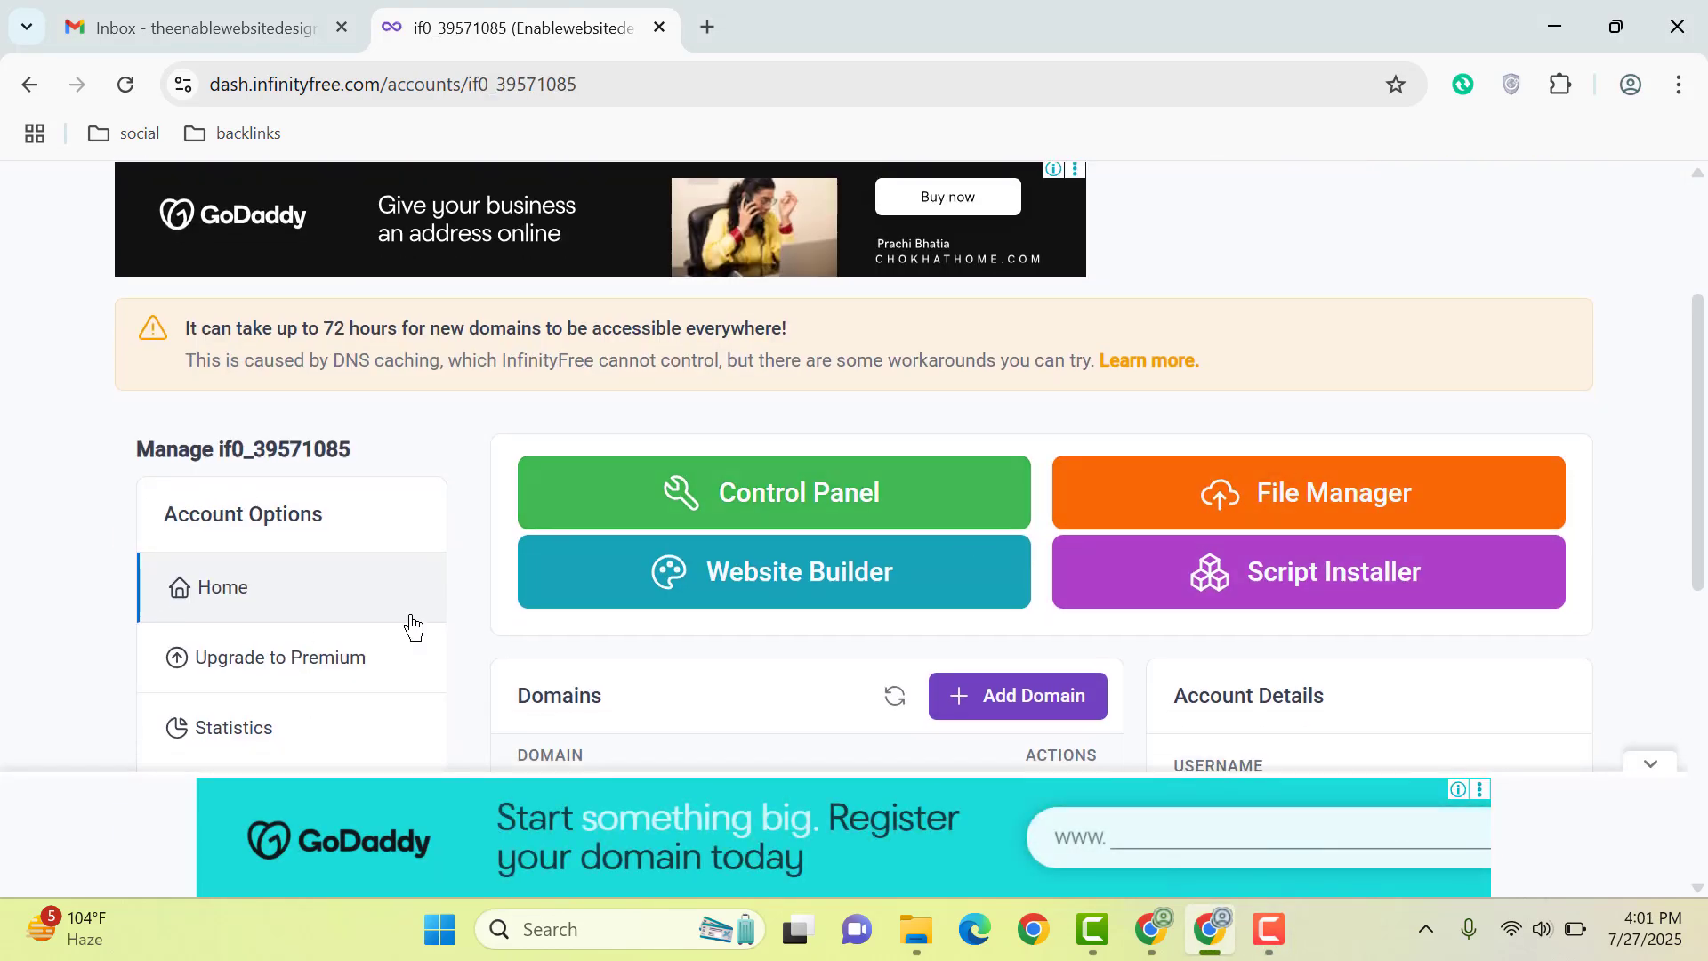
scroll(903, 504, "down", 1)
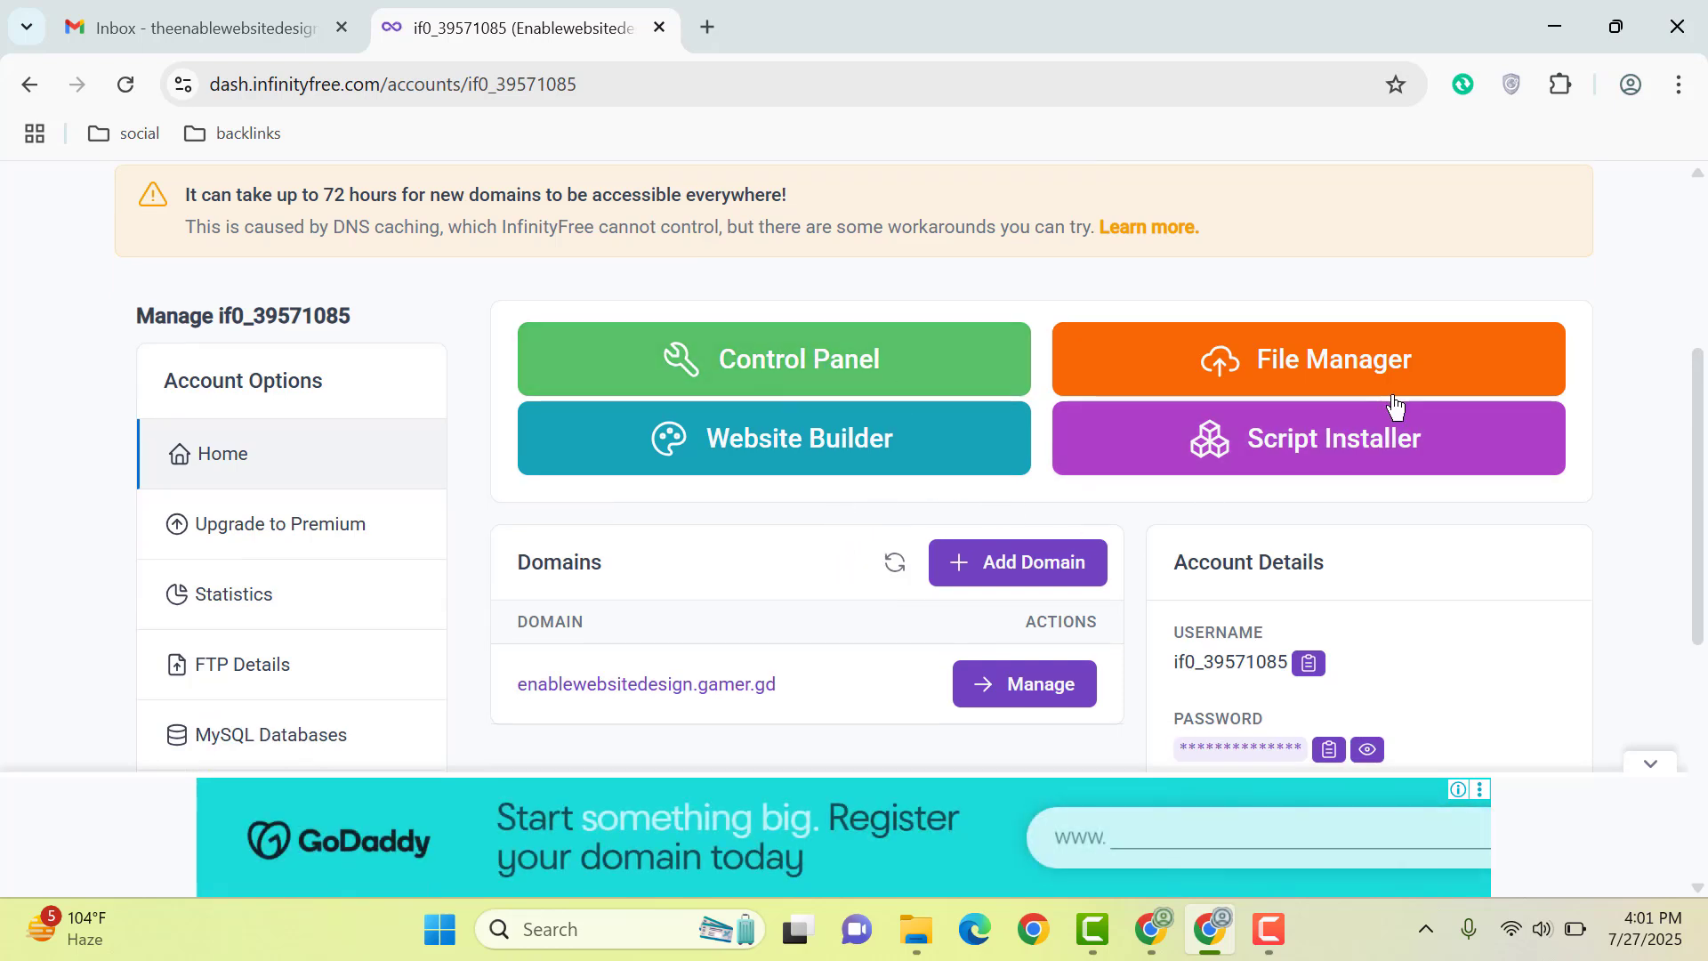
left_click(1313, 445)
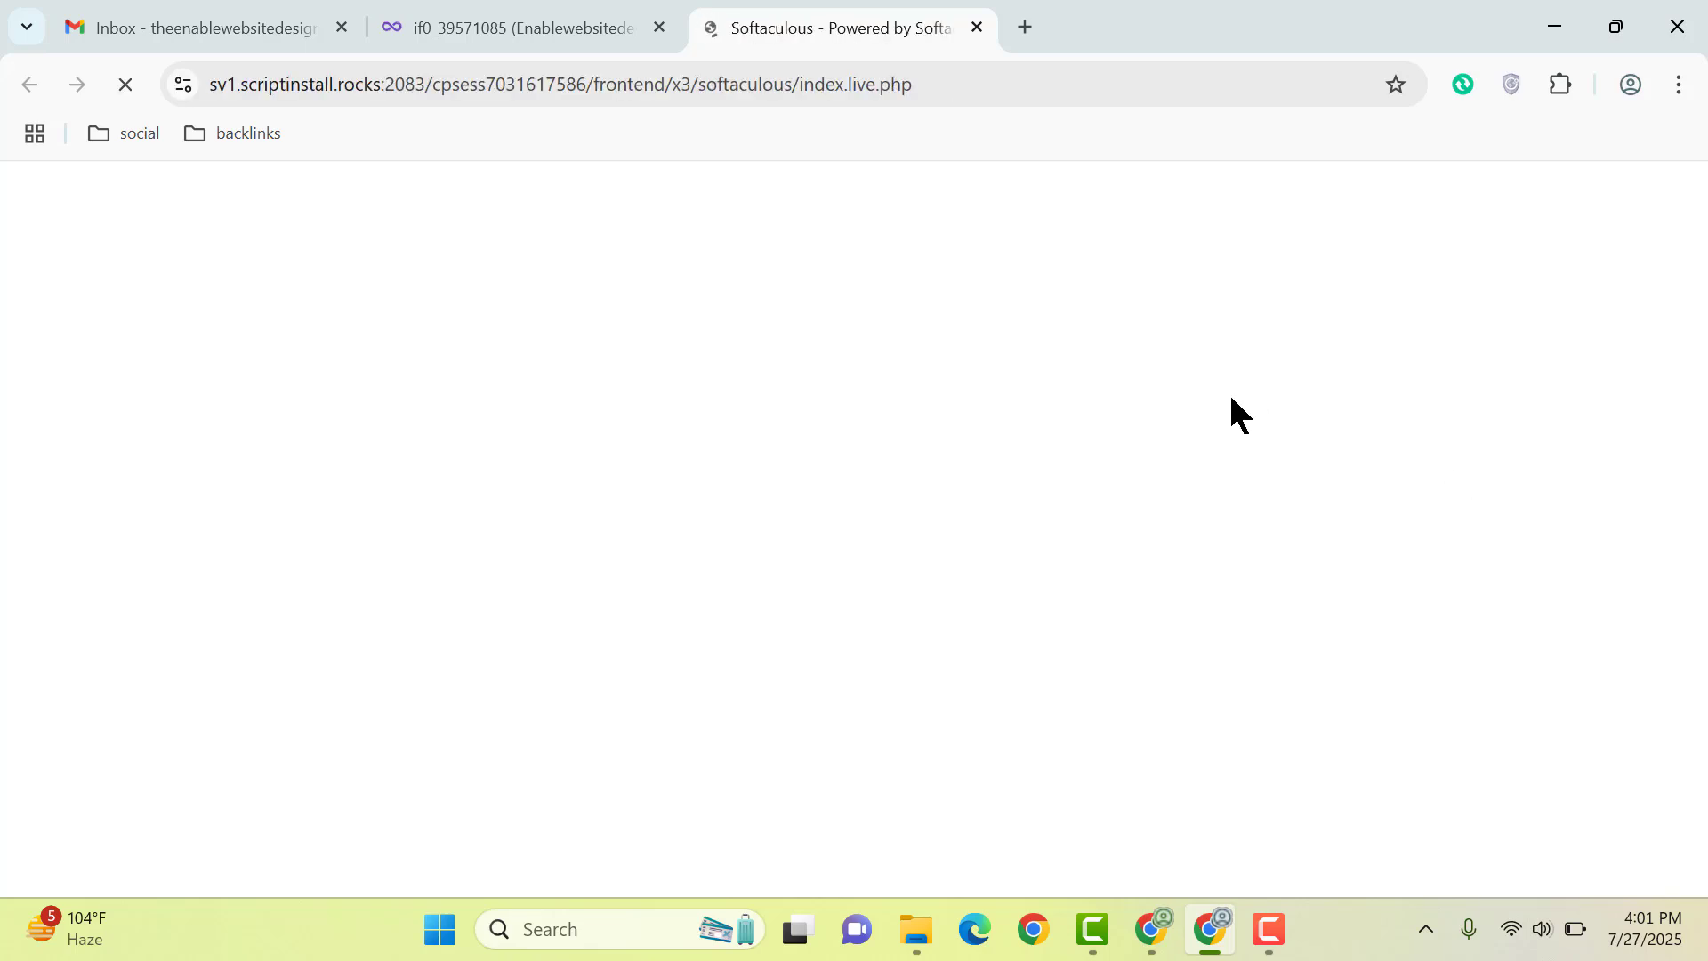
Step: Start a WordPress install and review its protocol and domain settings
scroll(317, 622, "down", 3)
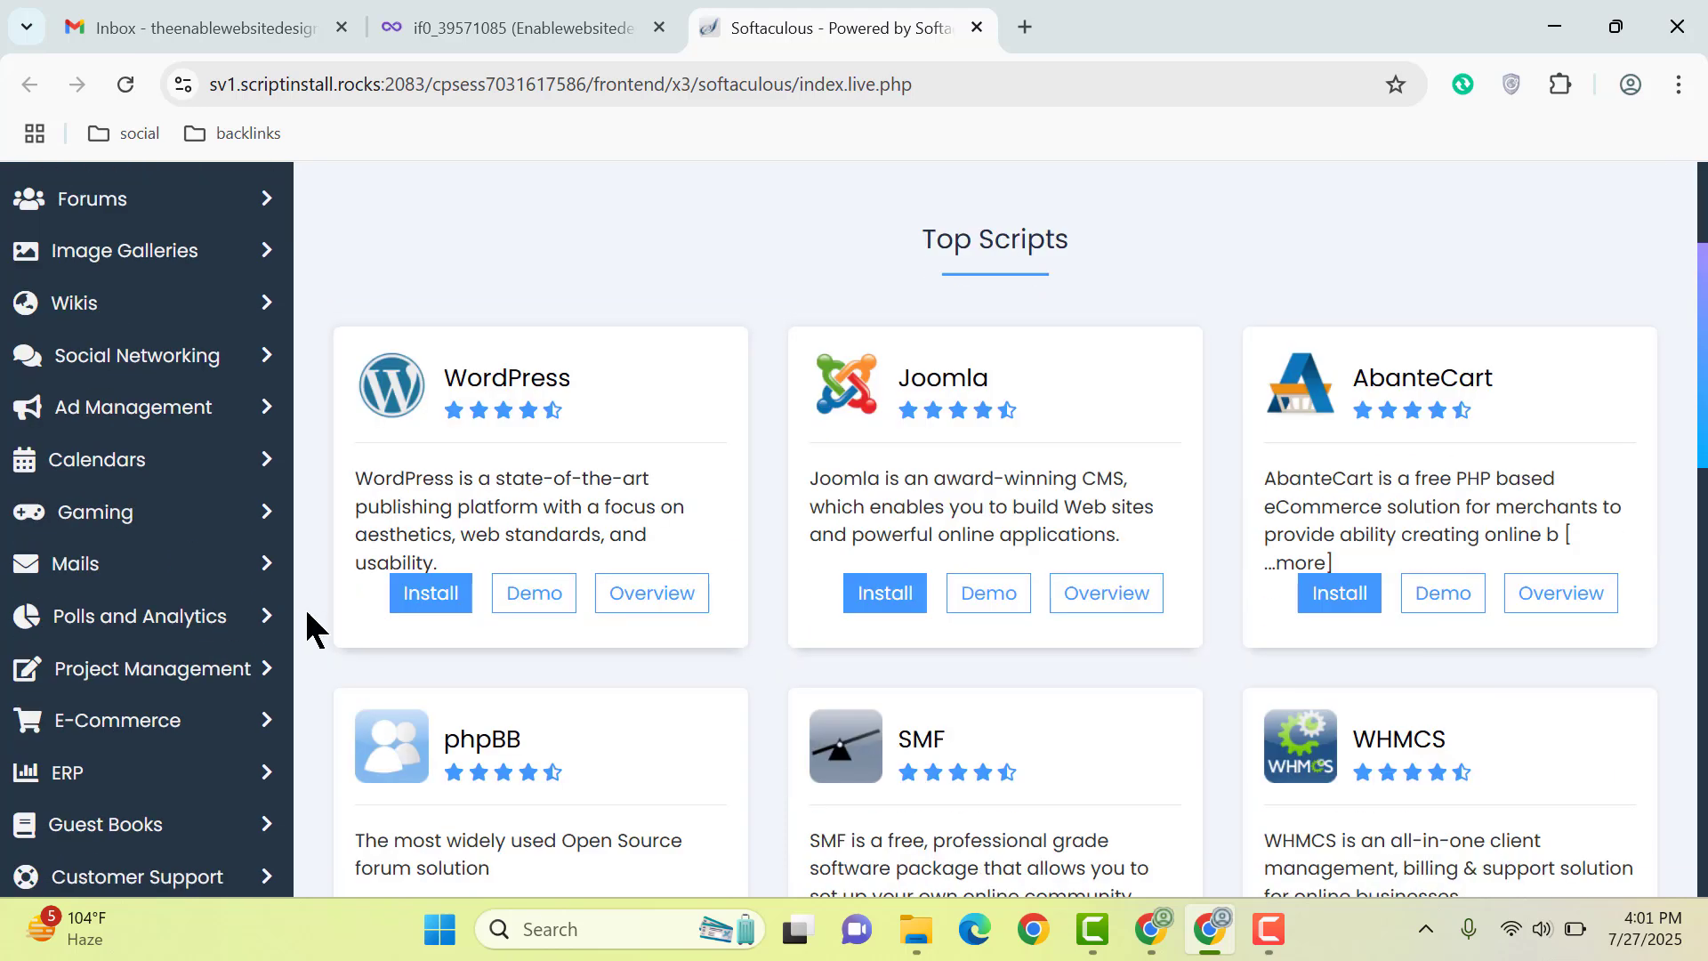
left_click(427, 604)
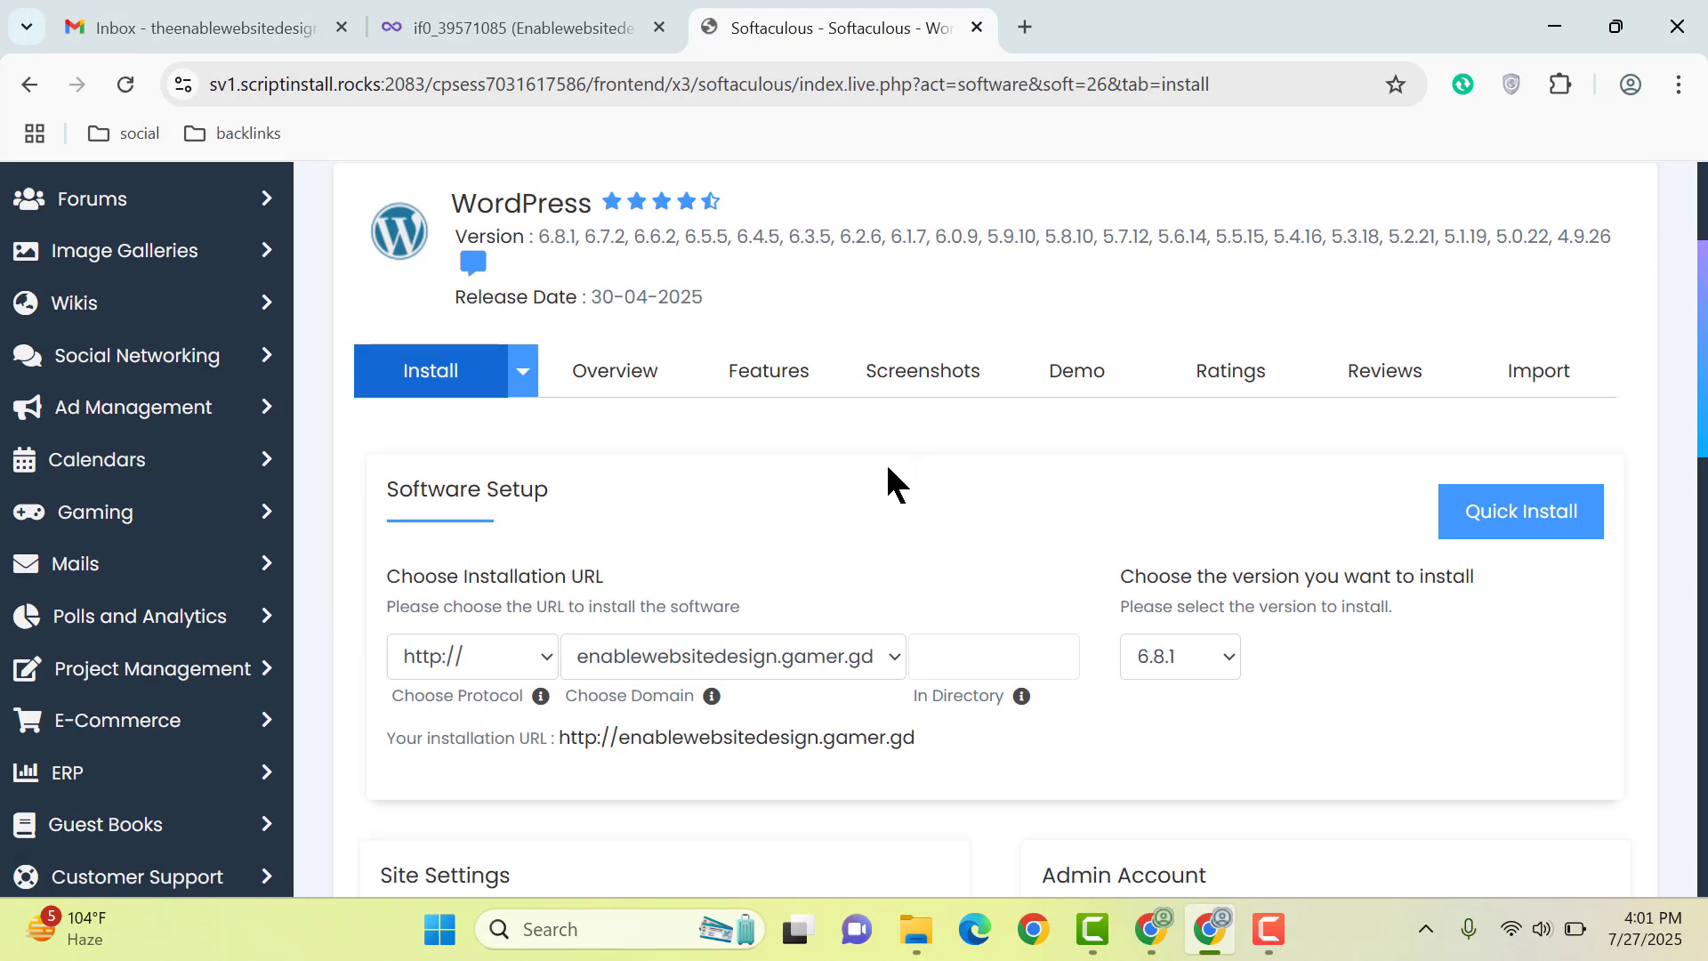
scroll(887, 483, "down", 3)
left_click(727, 381)
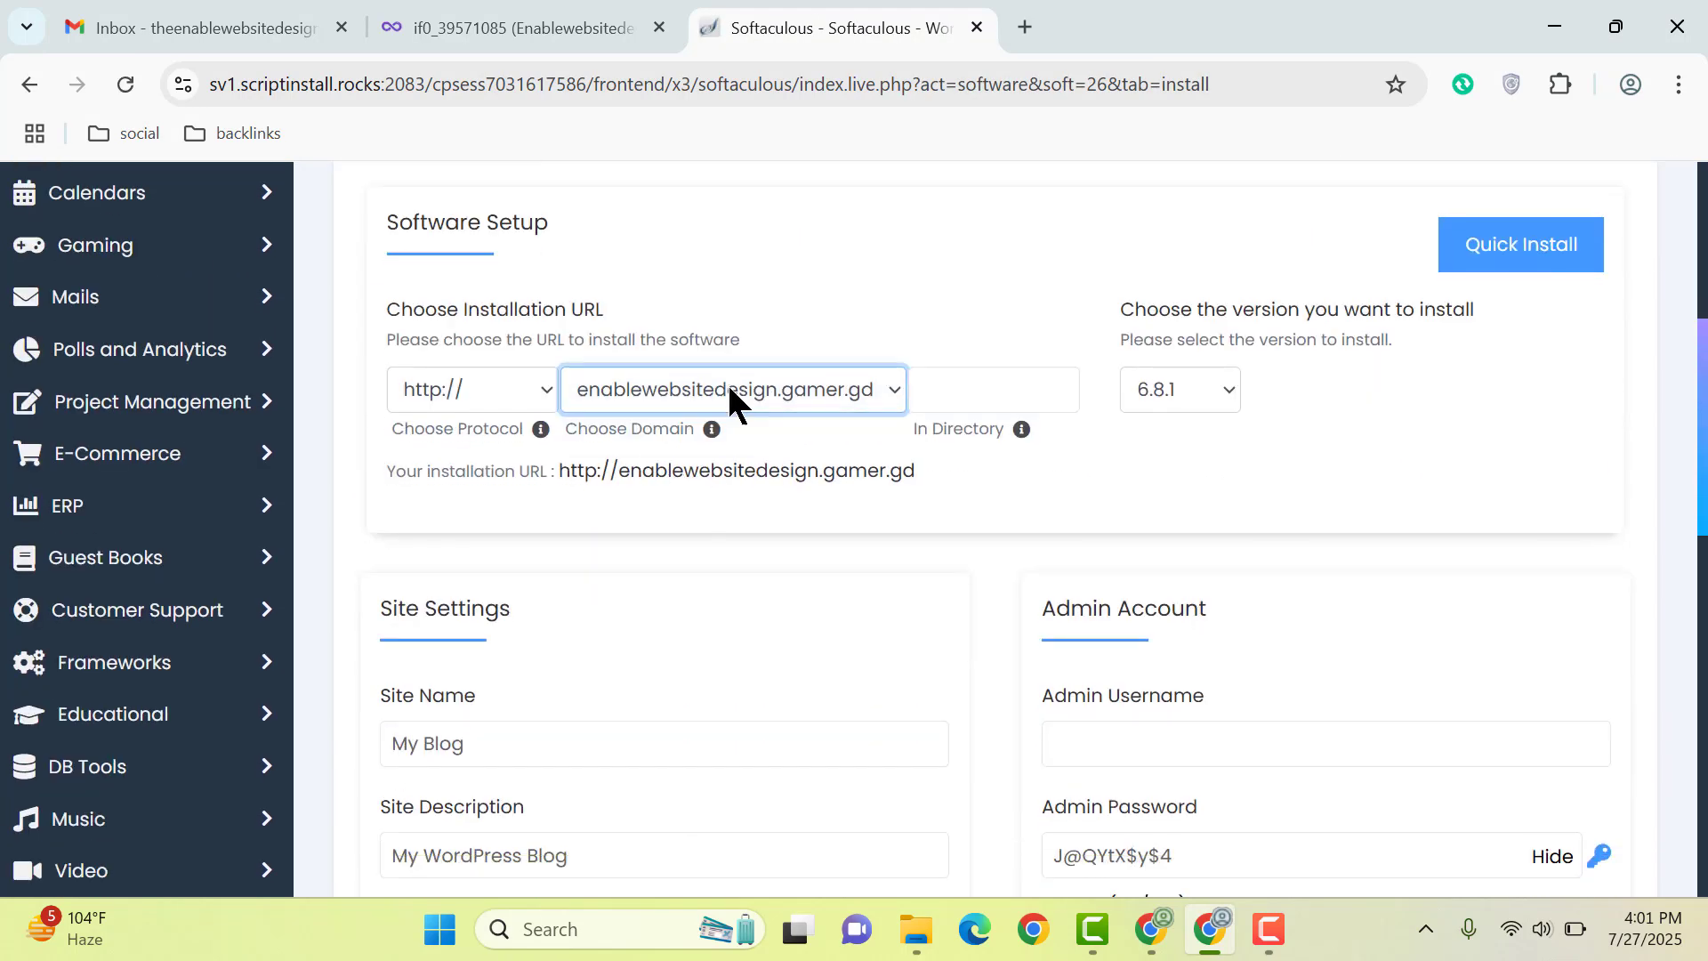
left_click(469, 388)
left_click(484, 389)
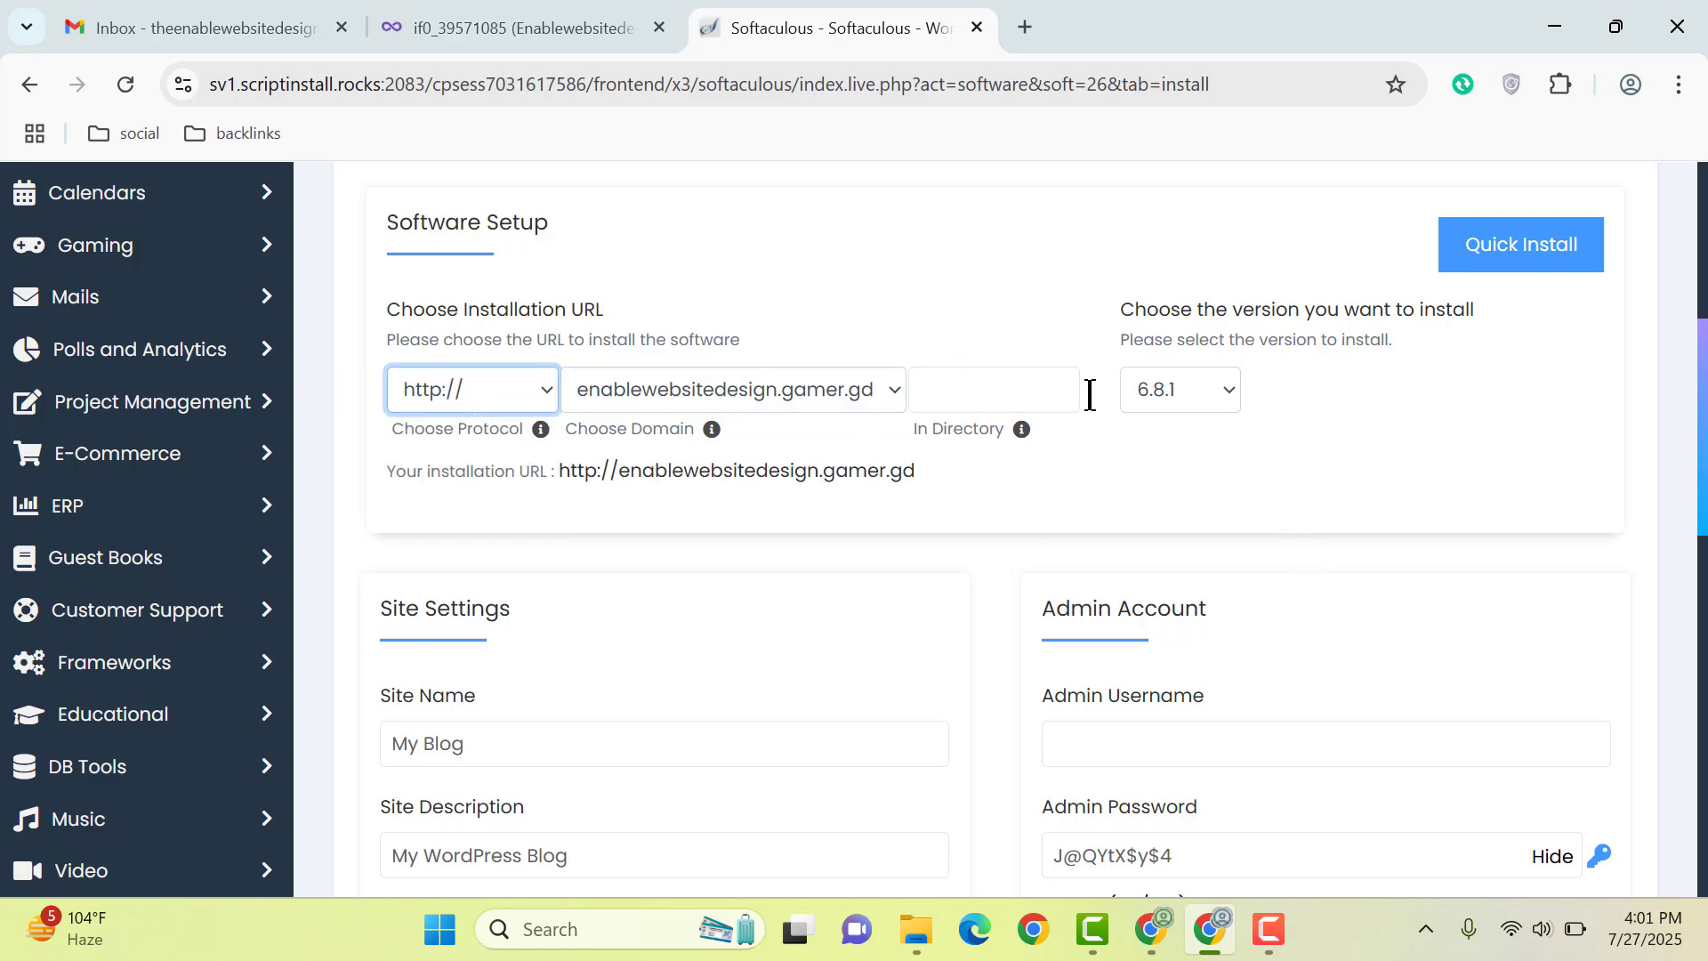
scroll(1141, 610, "down", 3)
Step: Set admin username admin10, a new strong admin password and a different admin e-mail
left_click(1182, 477)
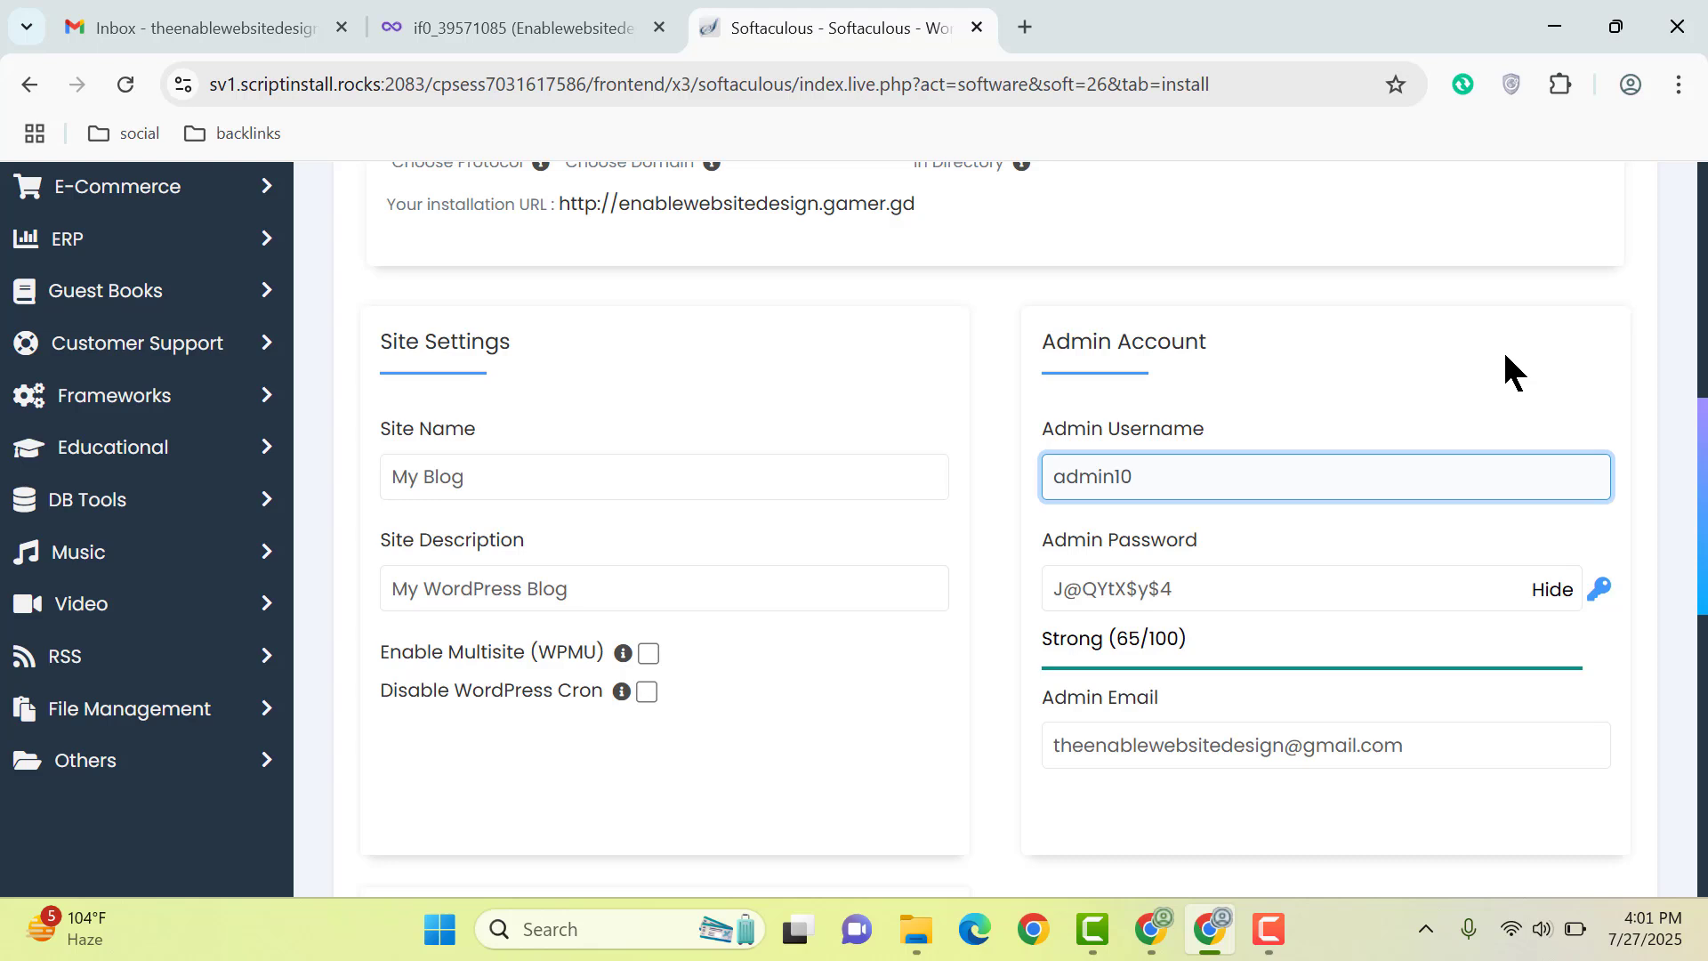
left_click(1555, 594)
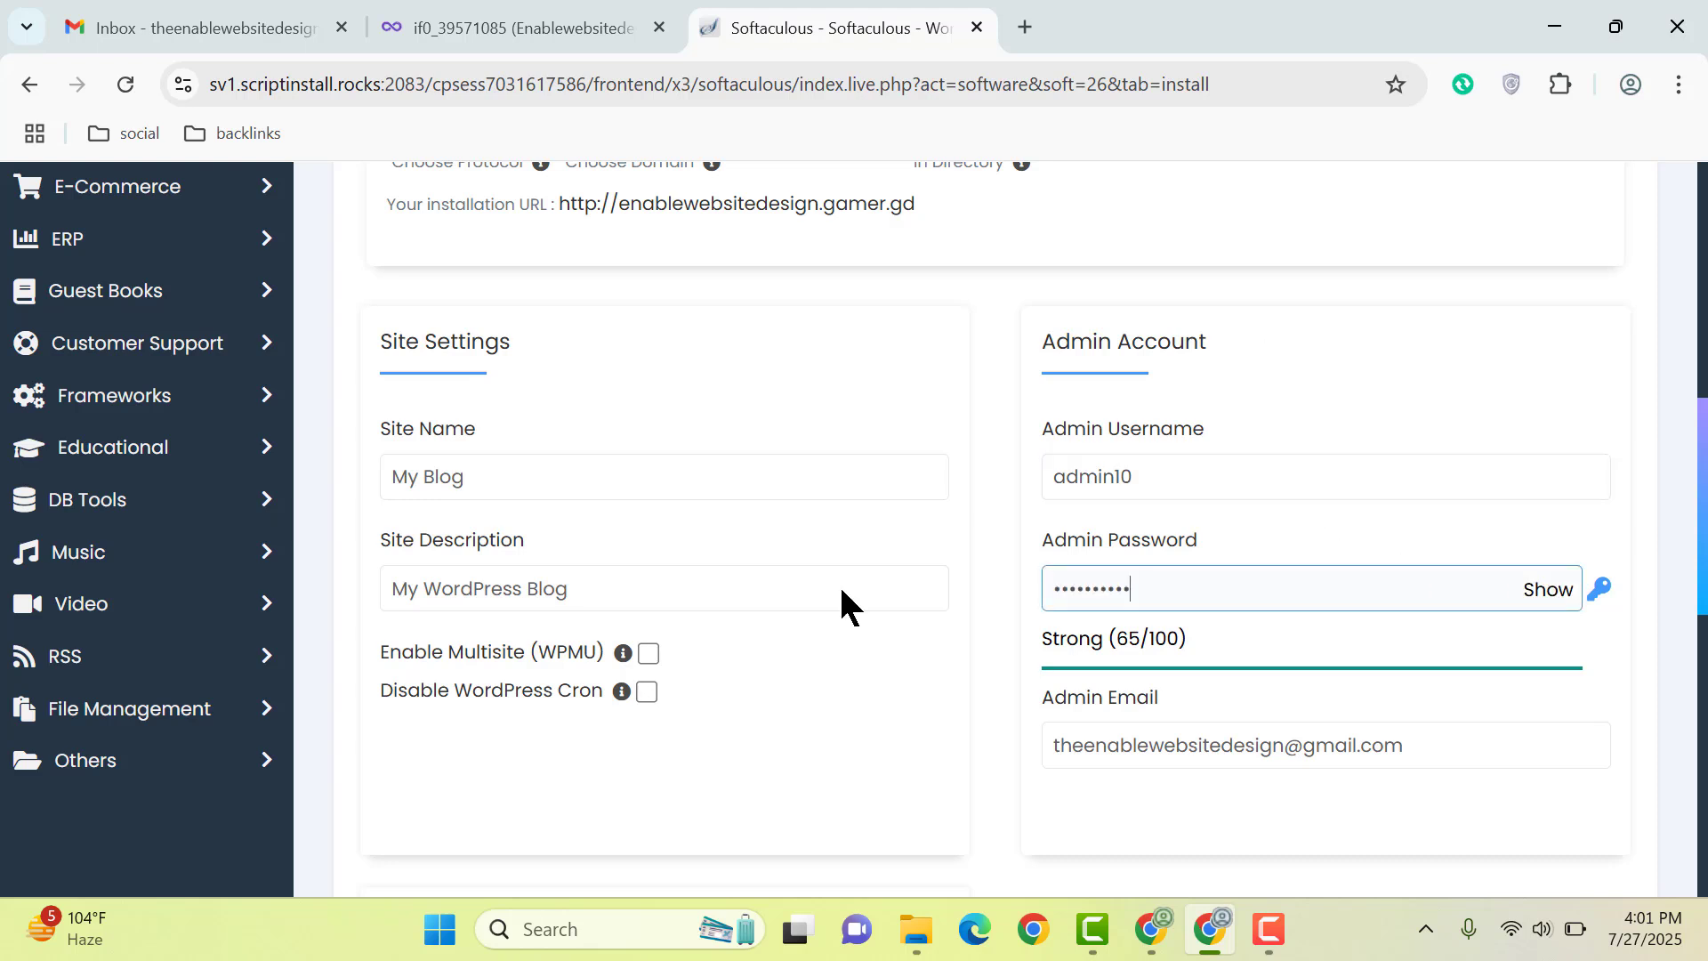
key("ctrl+a")
type("a")
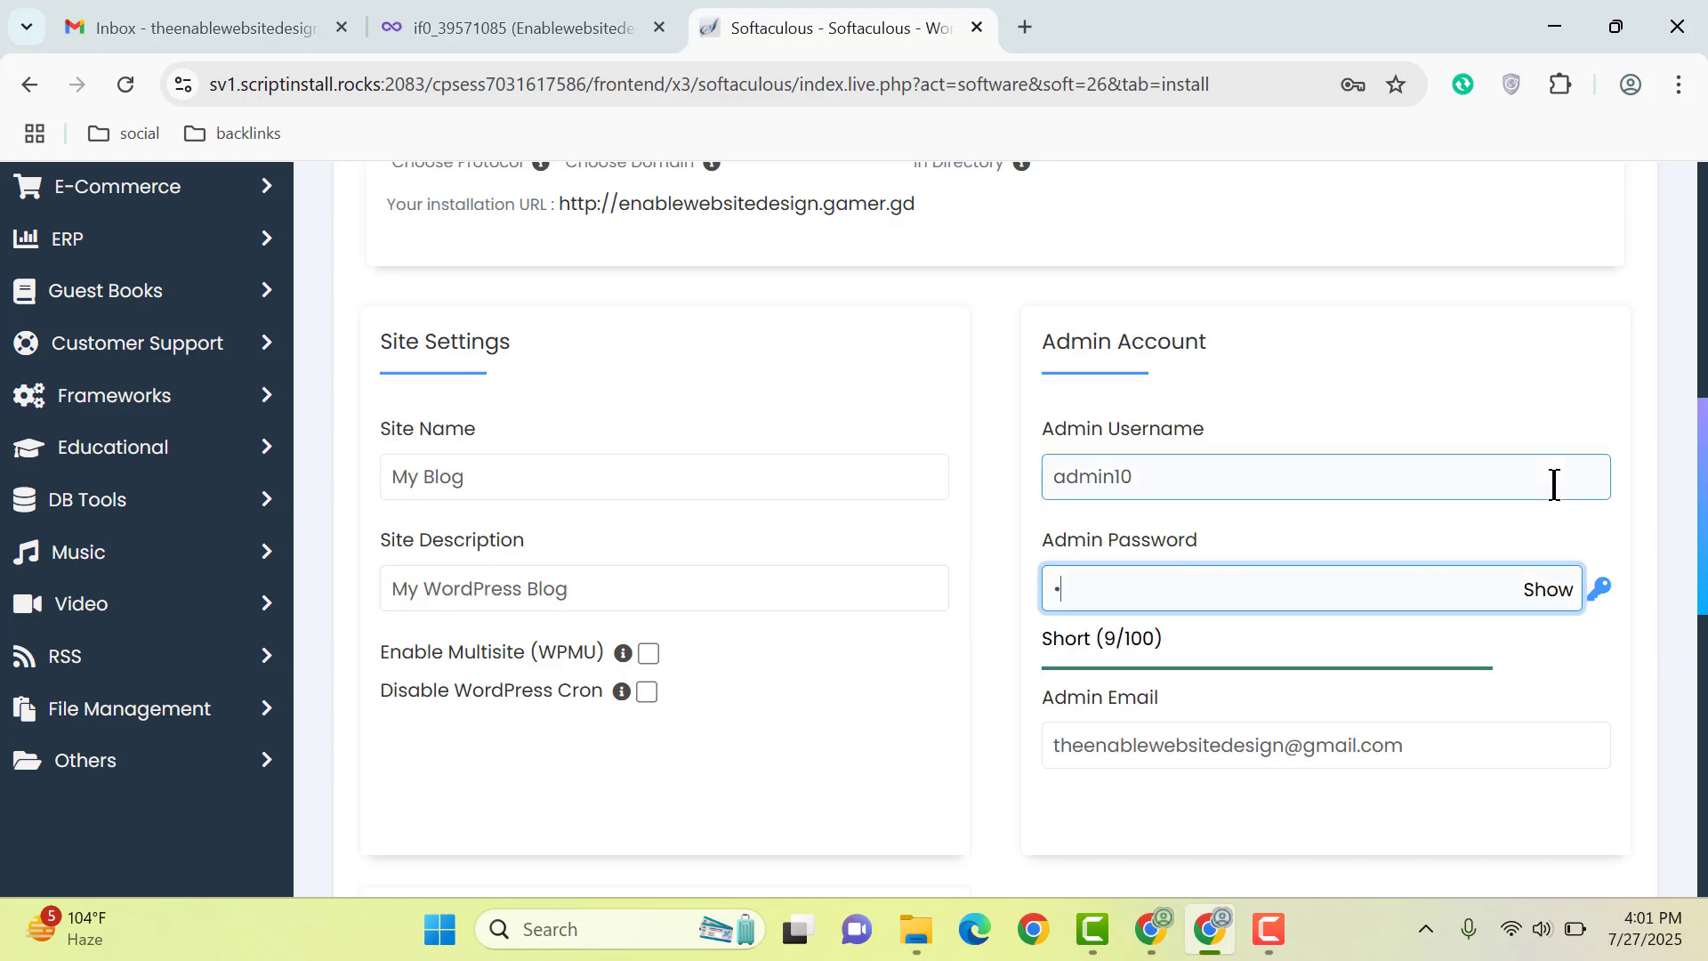
type("•••••••••")
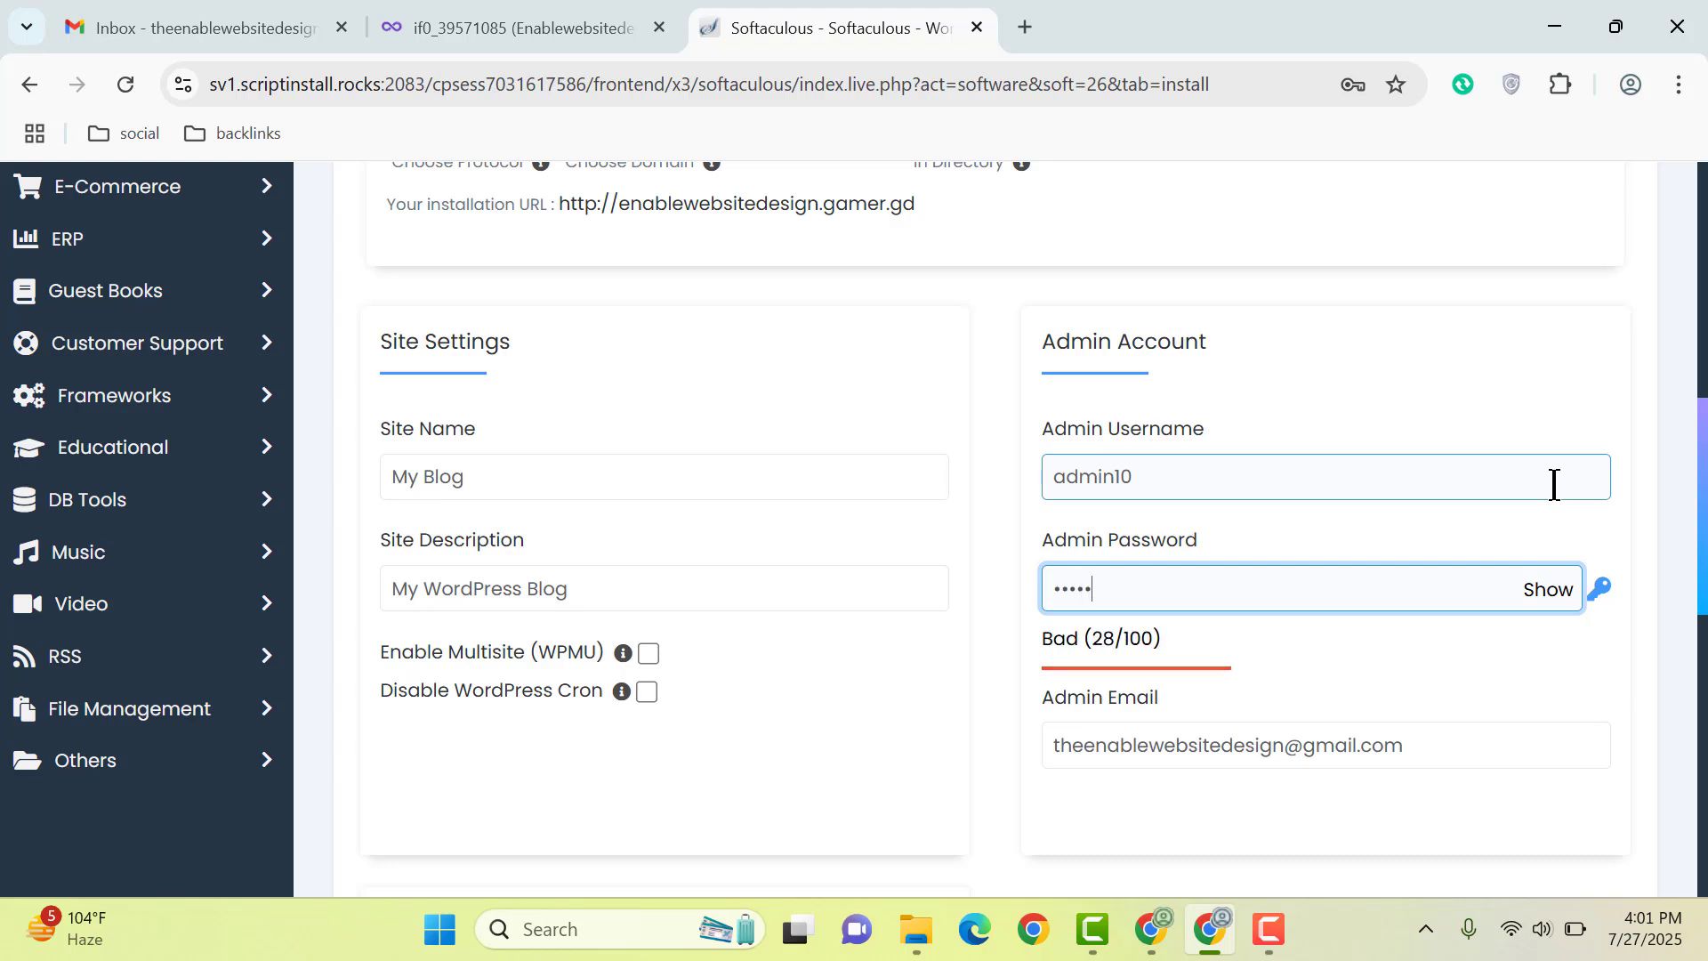
type("••••")
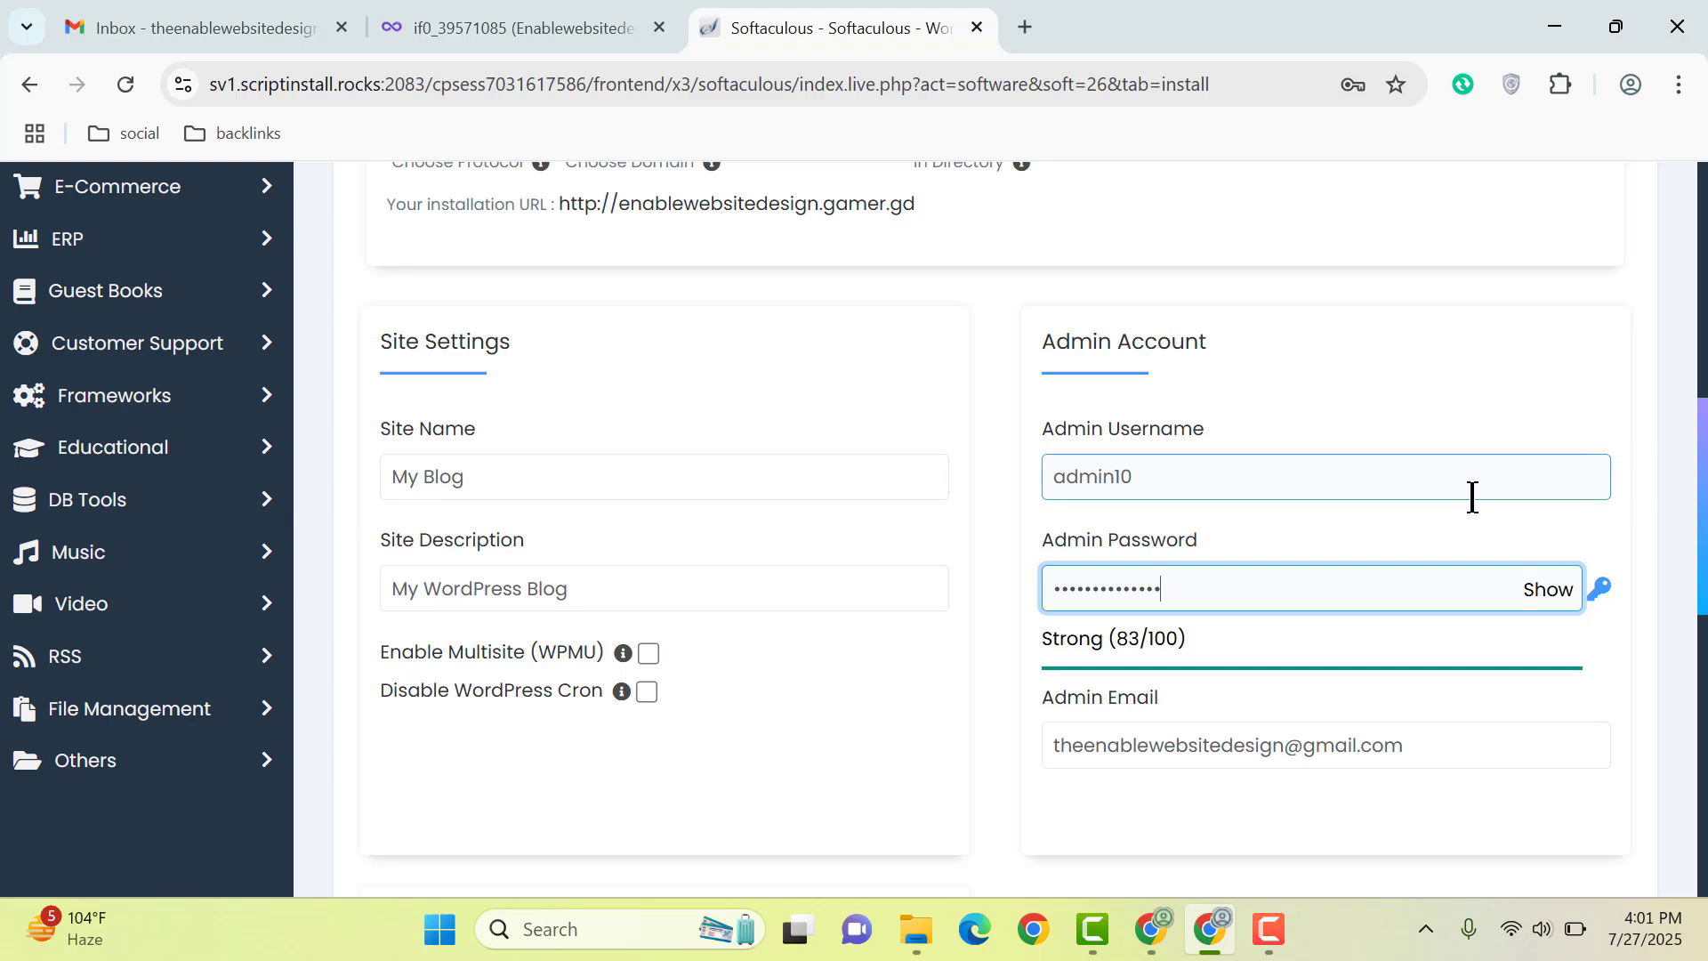
scroll(1471, 496, "down", 3)
triple_click(1439, 474)
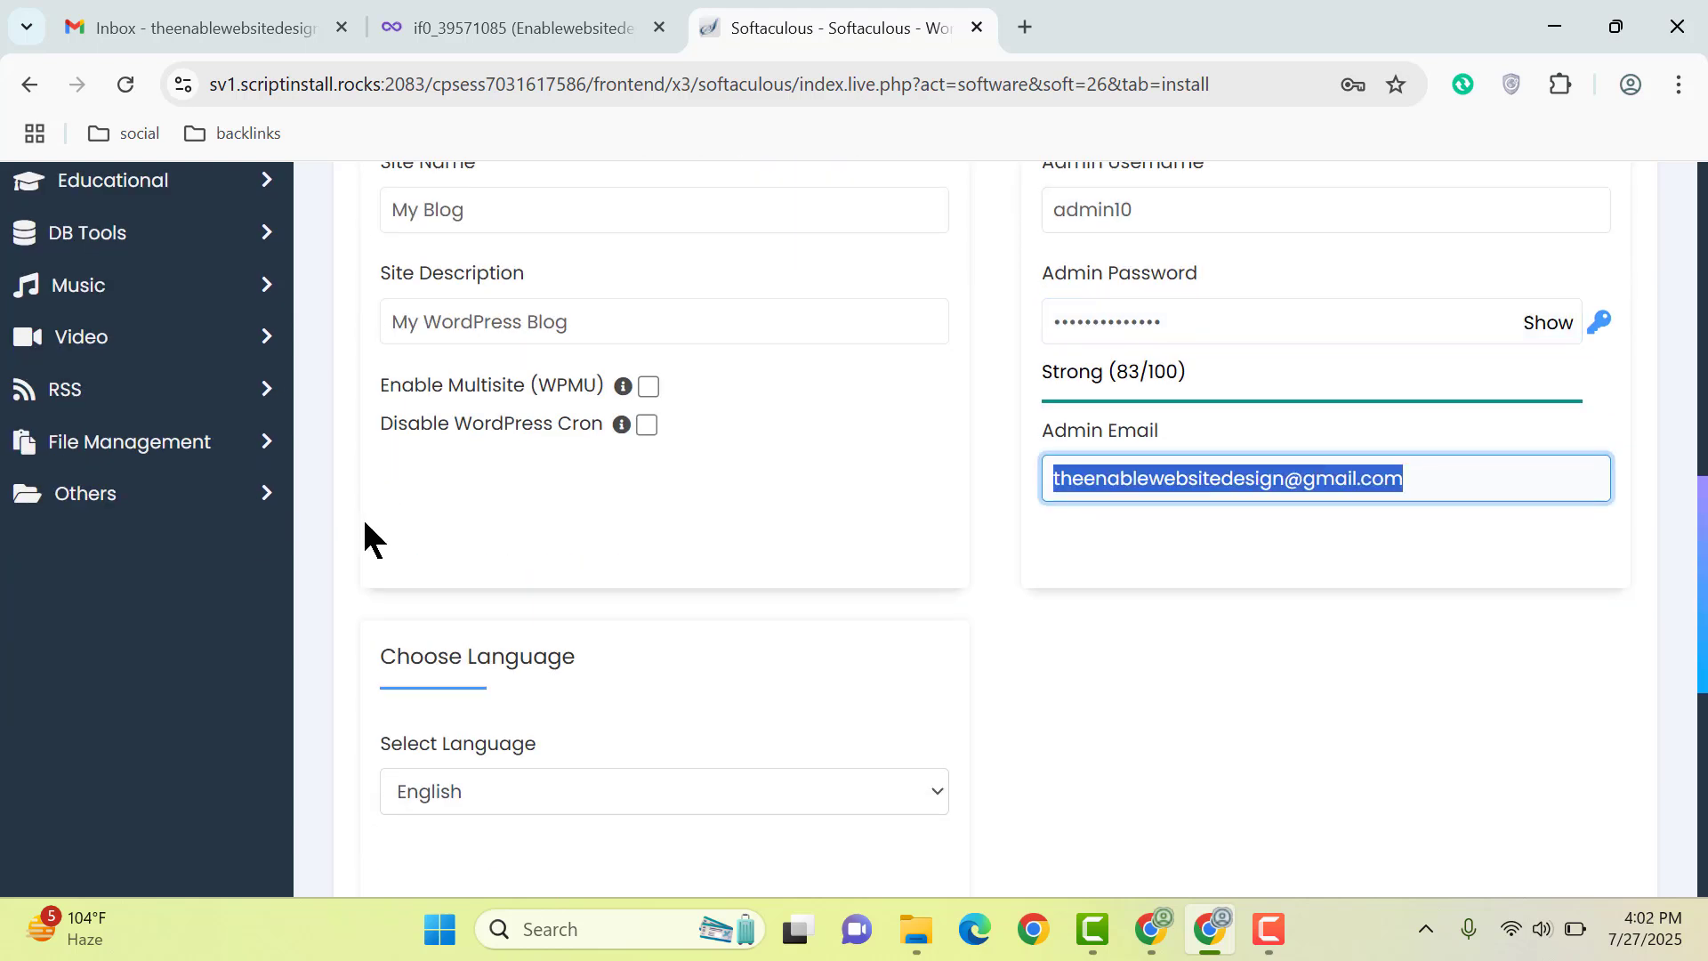
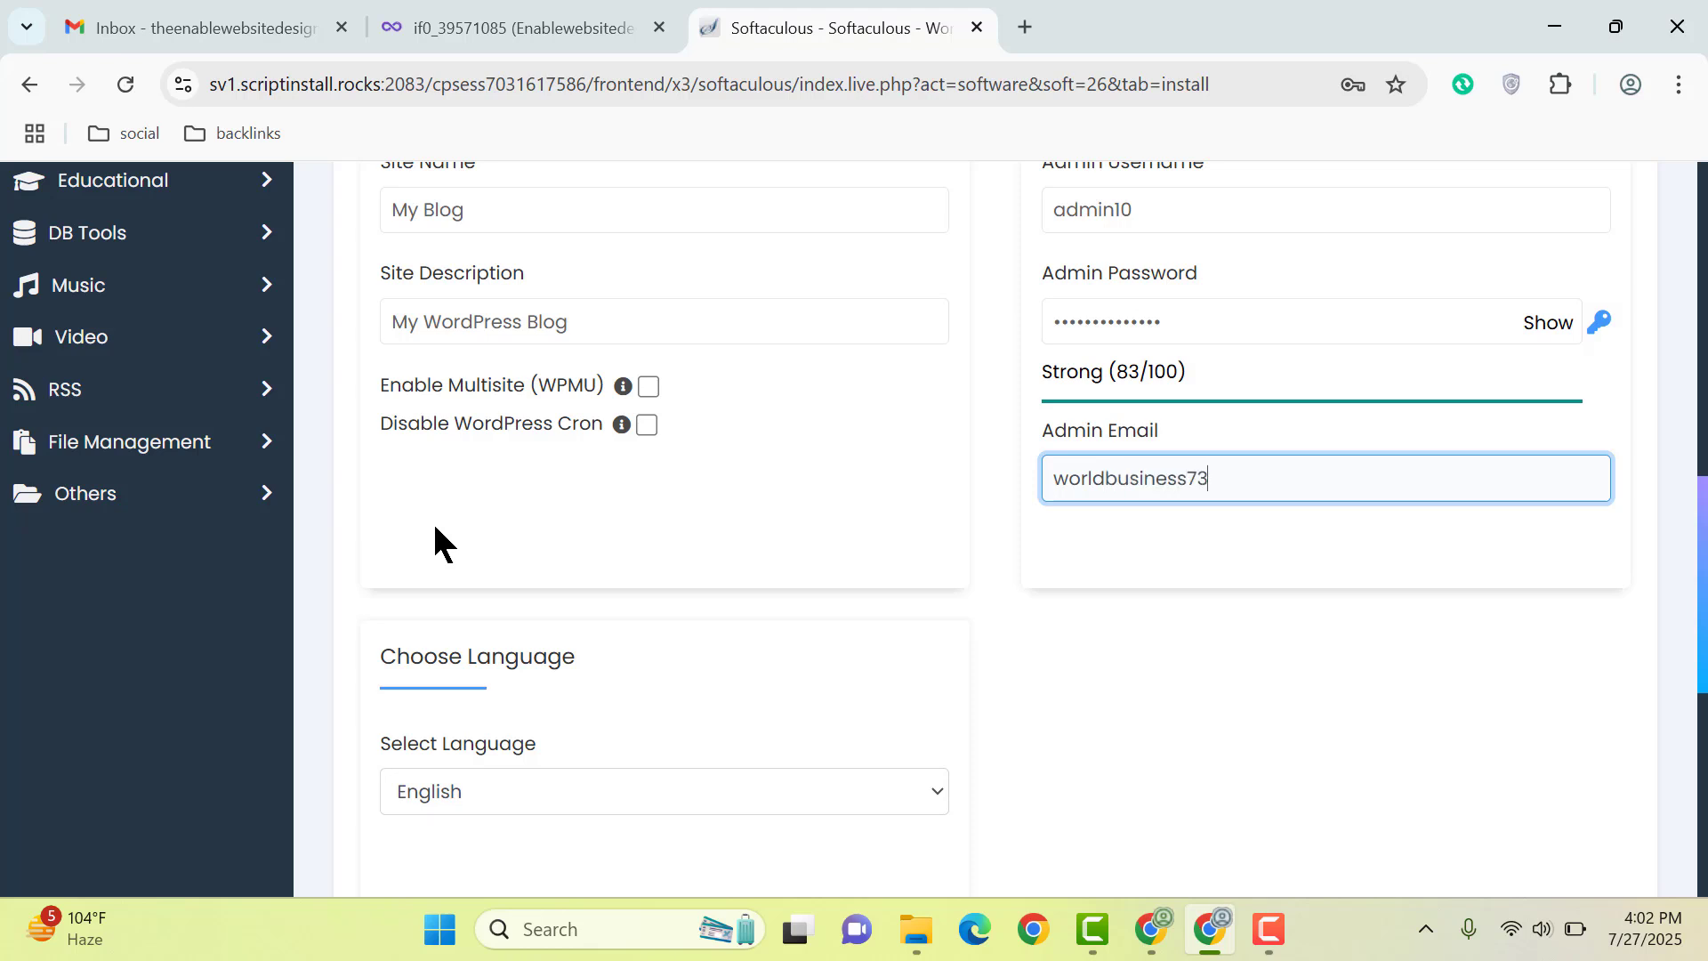
Step: Set site name Enablewebsitedesign and description 'Web Design Agency', keeping English as language
scroll(435, 542, "up", 2)
triple_click(506, 338)
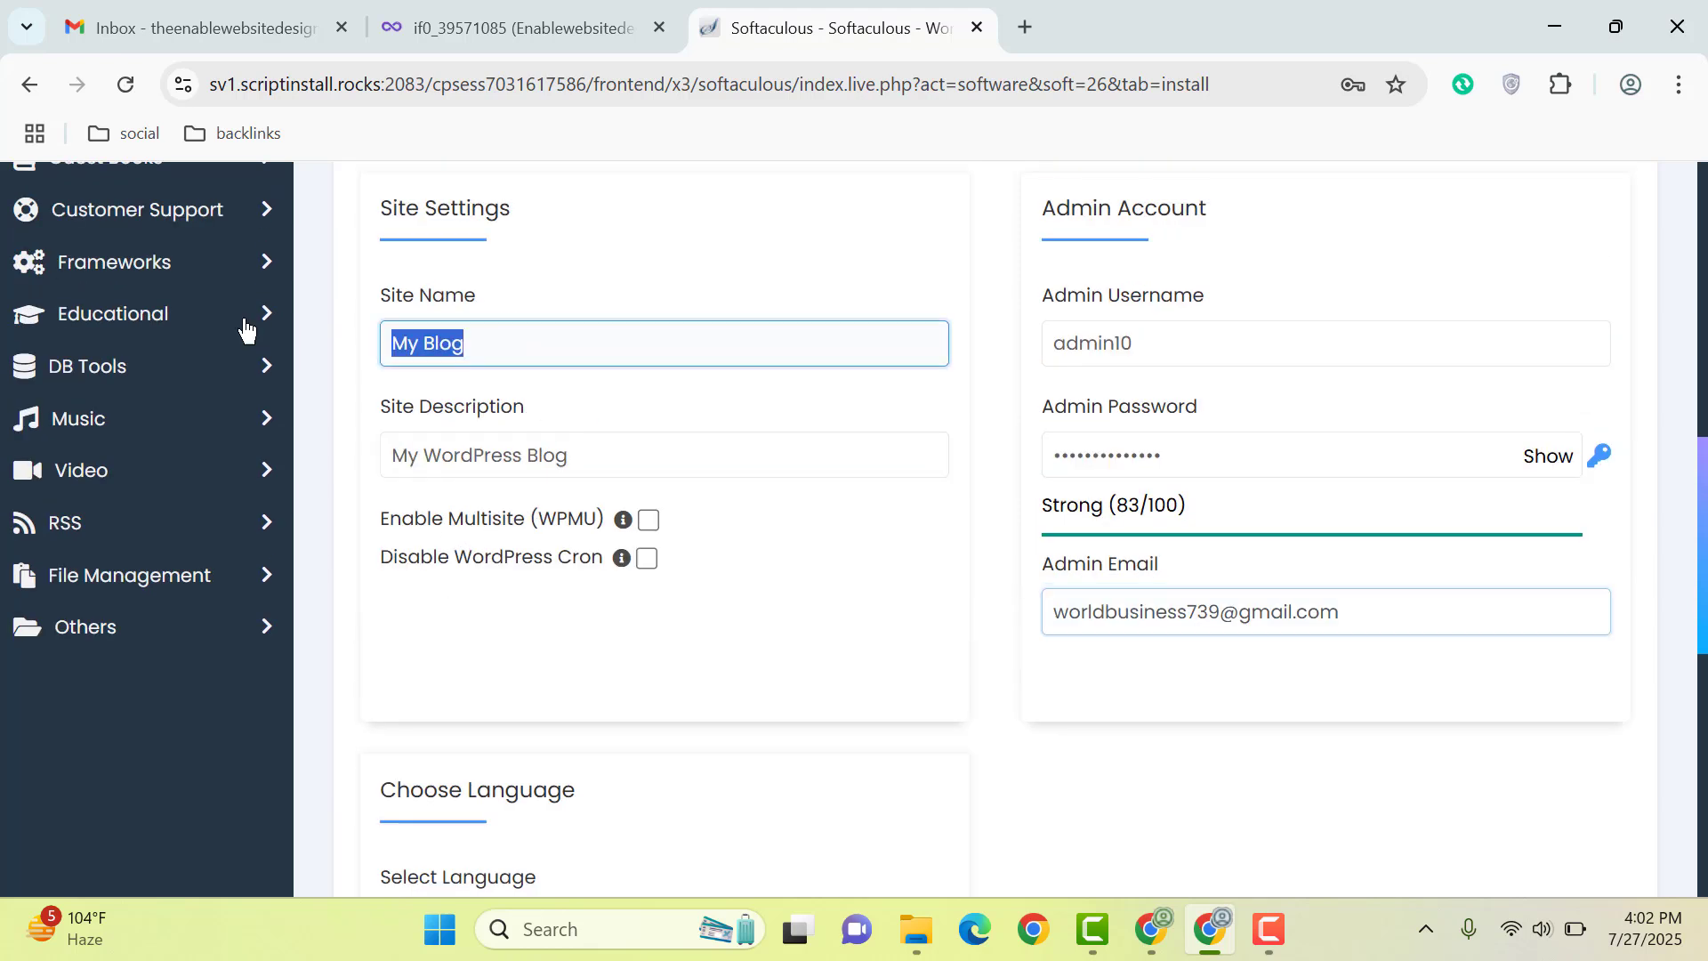
type("Enable")
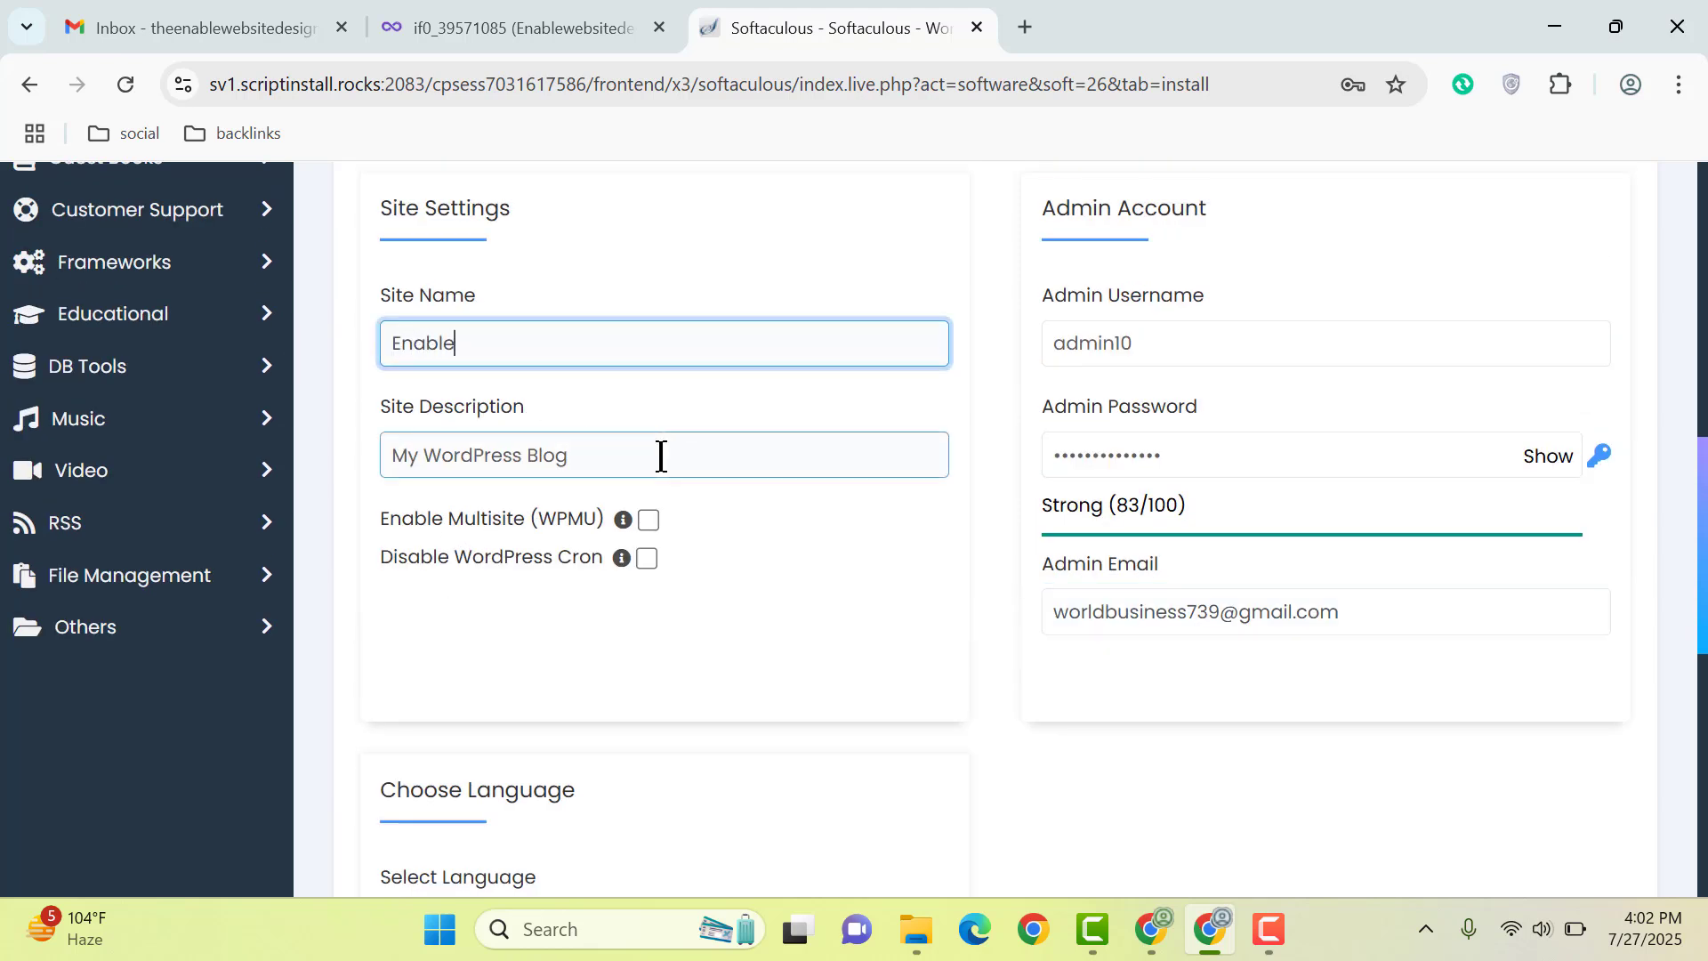
type("websitedesign")
triple_click(660, 455)
type("W")
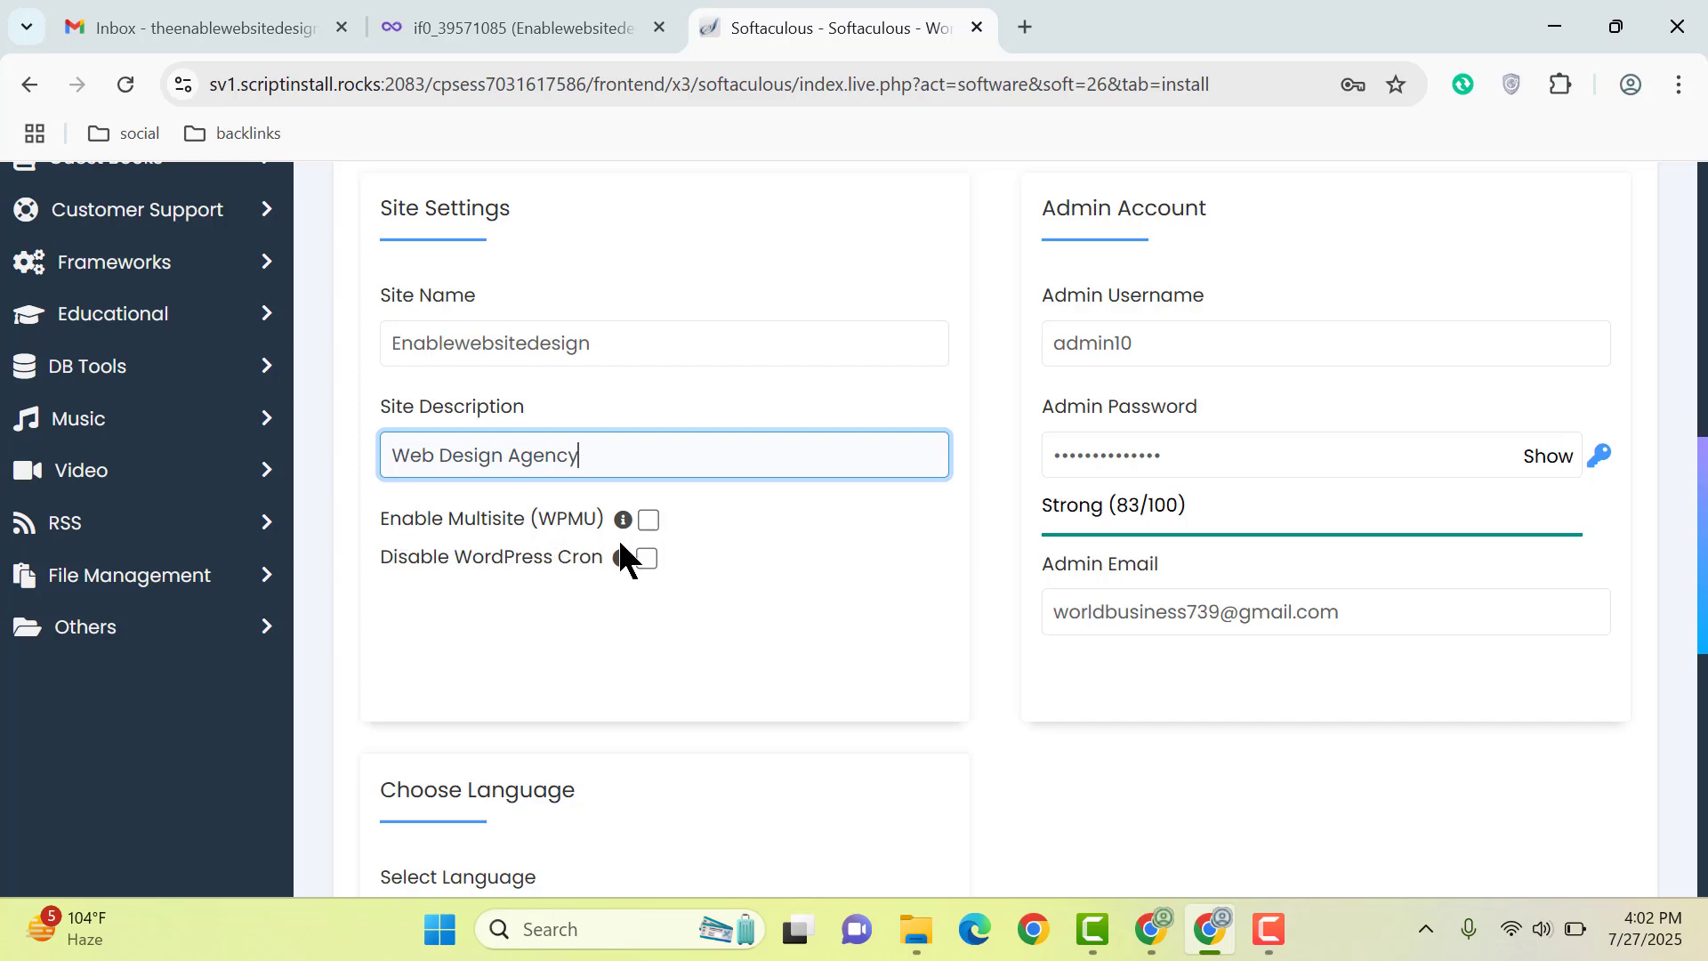
scroll(1252, 589, "down", 5)
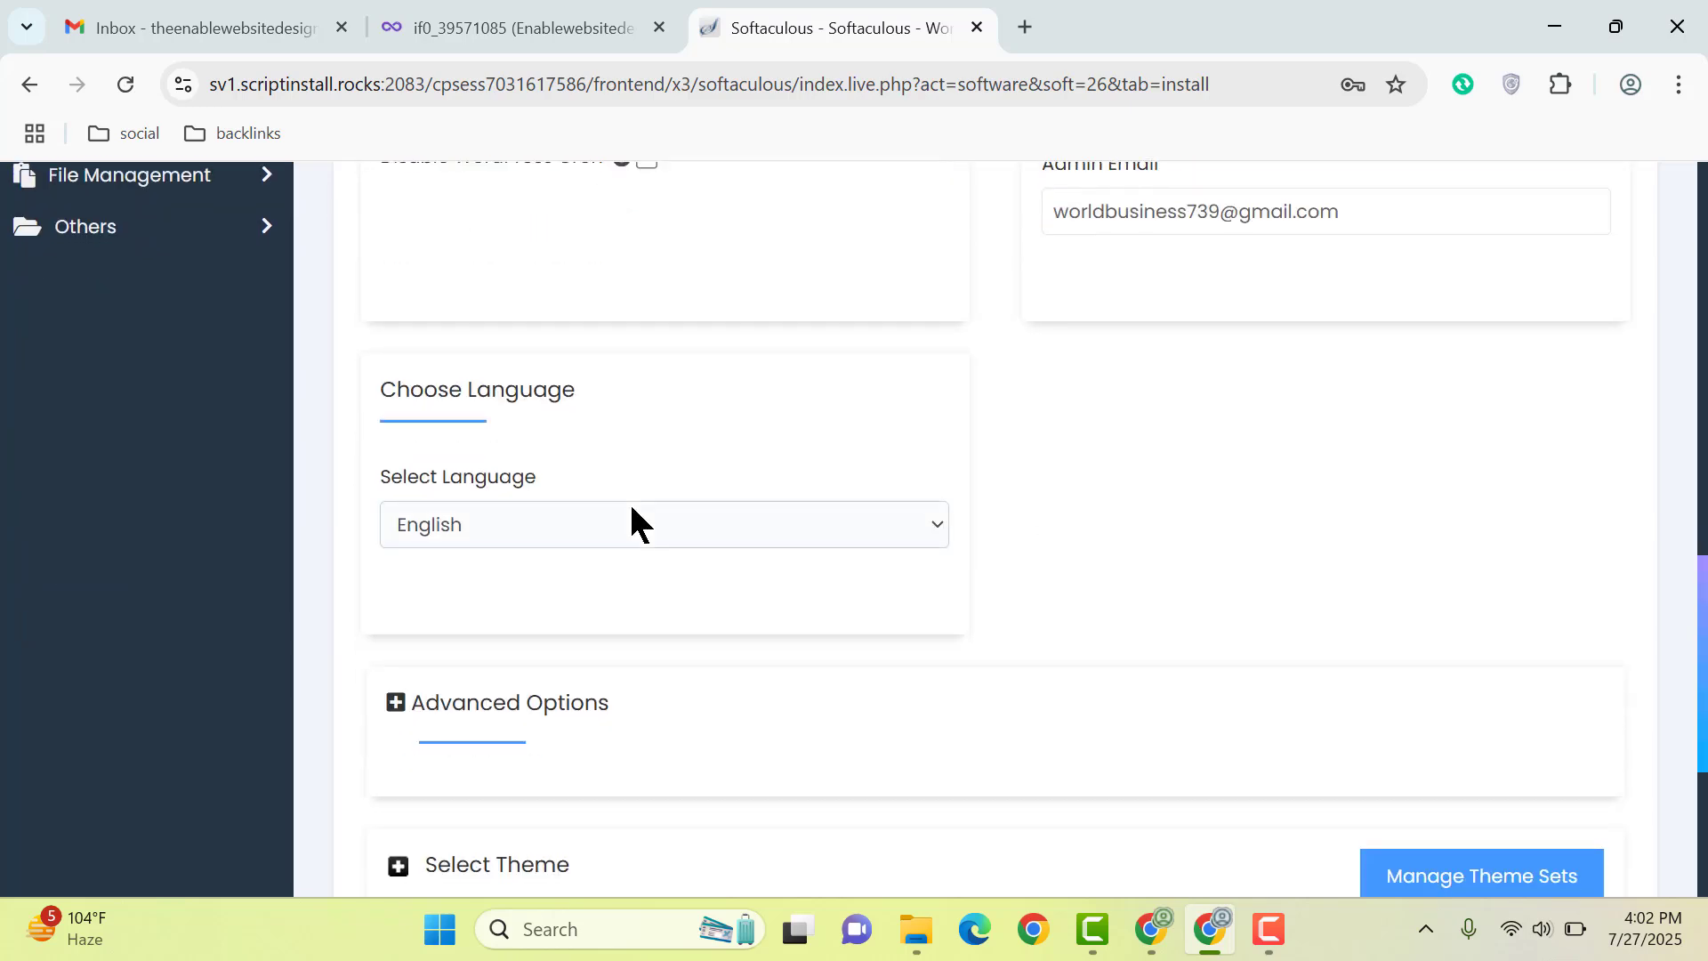
left_click(739, 519)
scroll(1373, 542, "down", 4)
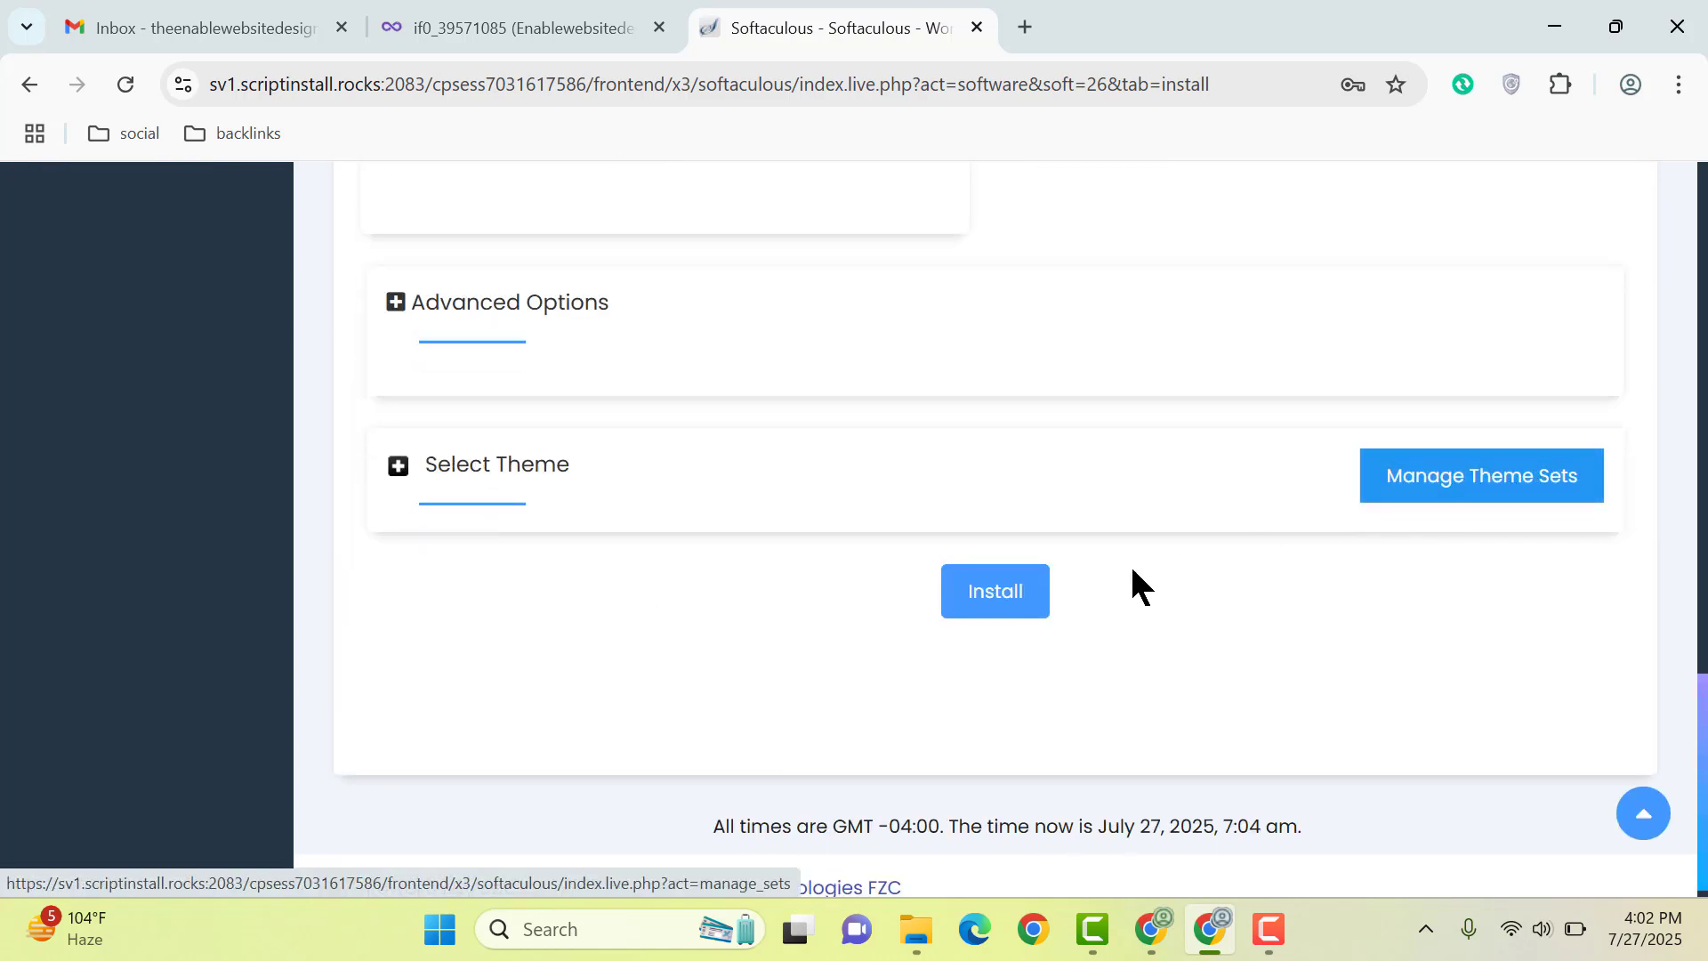
Step: Install WordPress, save the admin login in Chrome, and open enablewebsitedesign.gamer.gd
left_click(1025, 587)
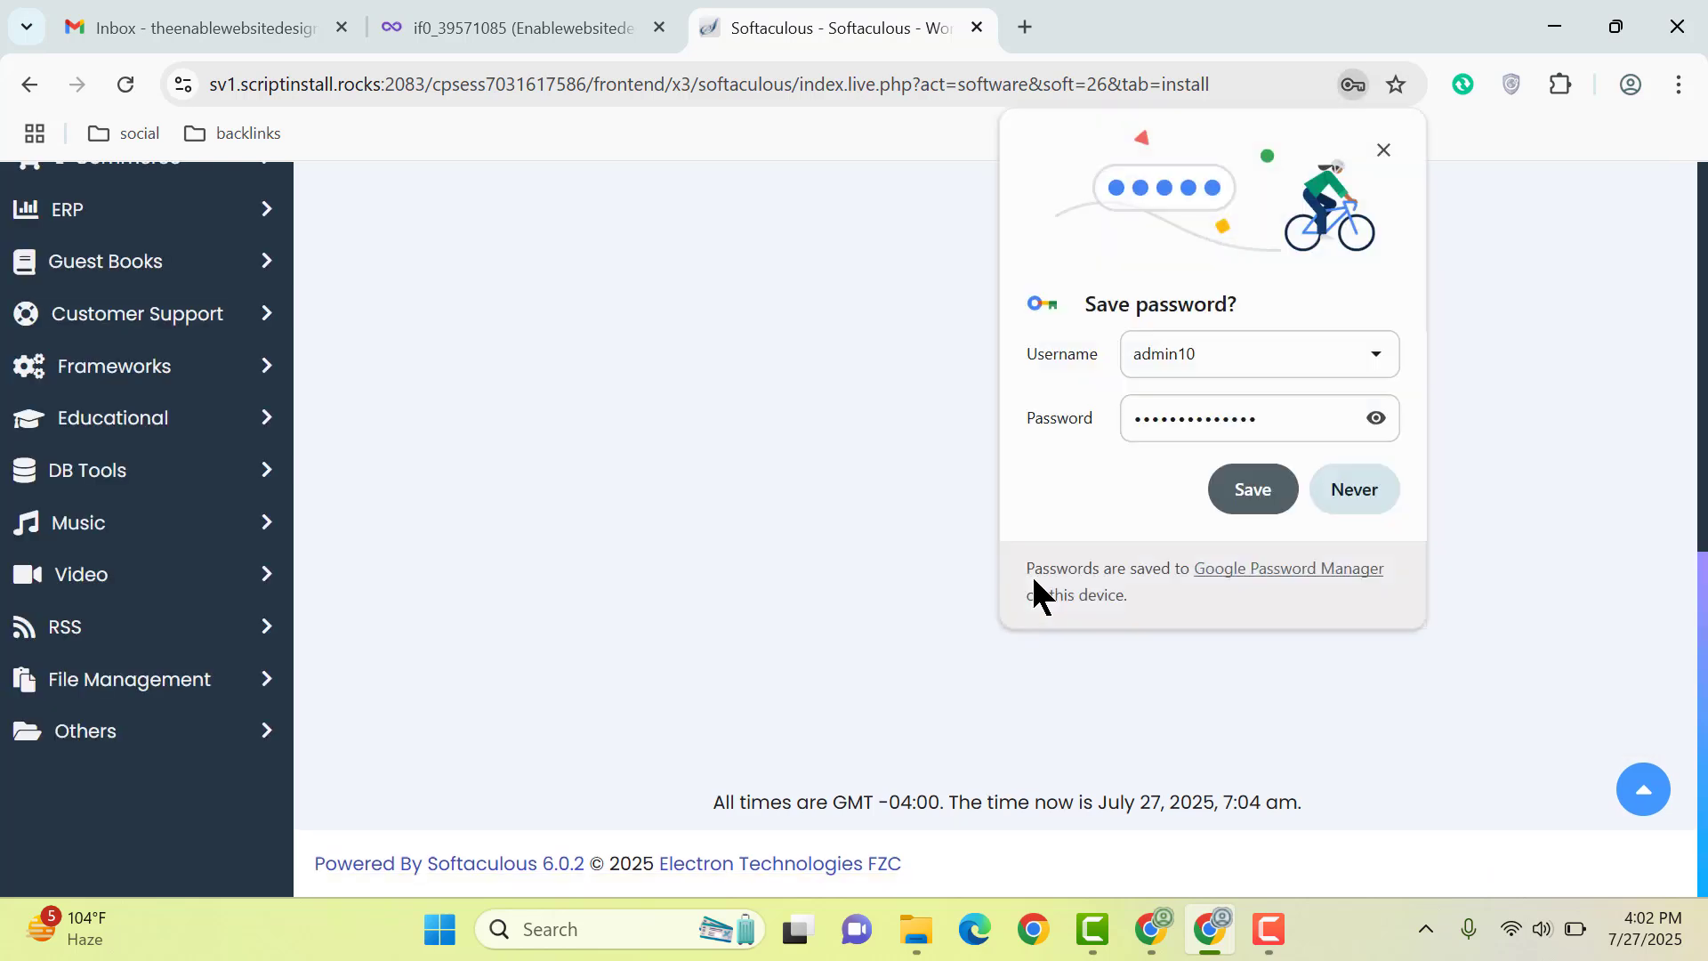
left_click(1249, 490)
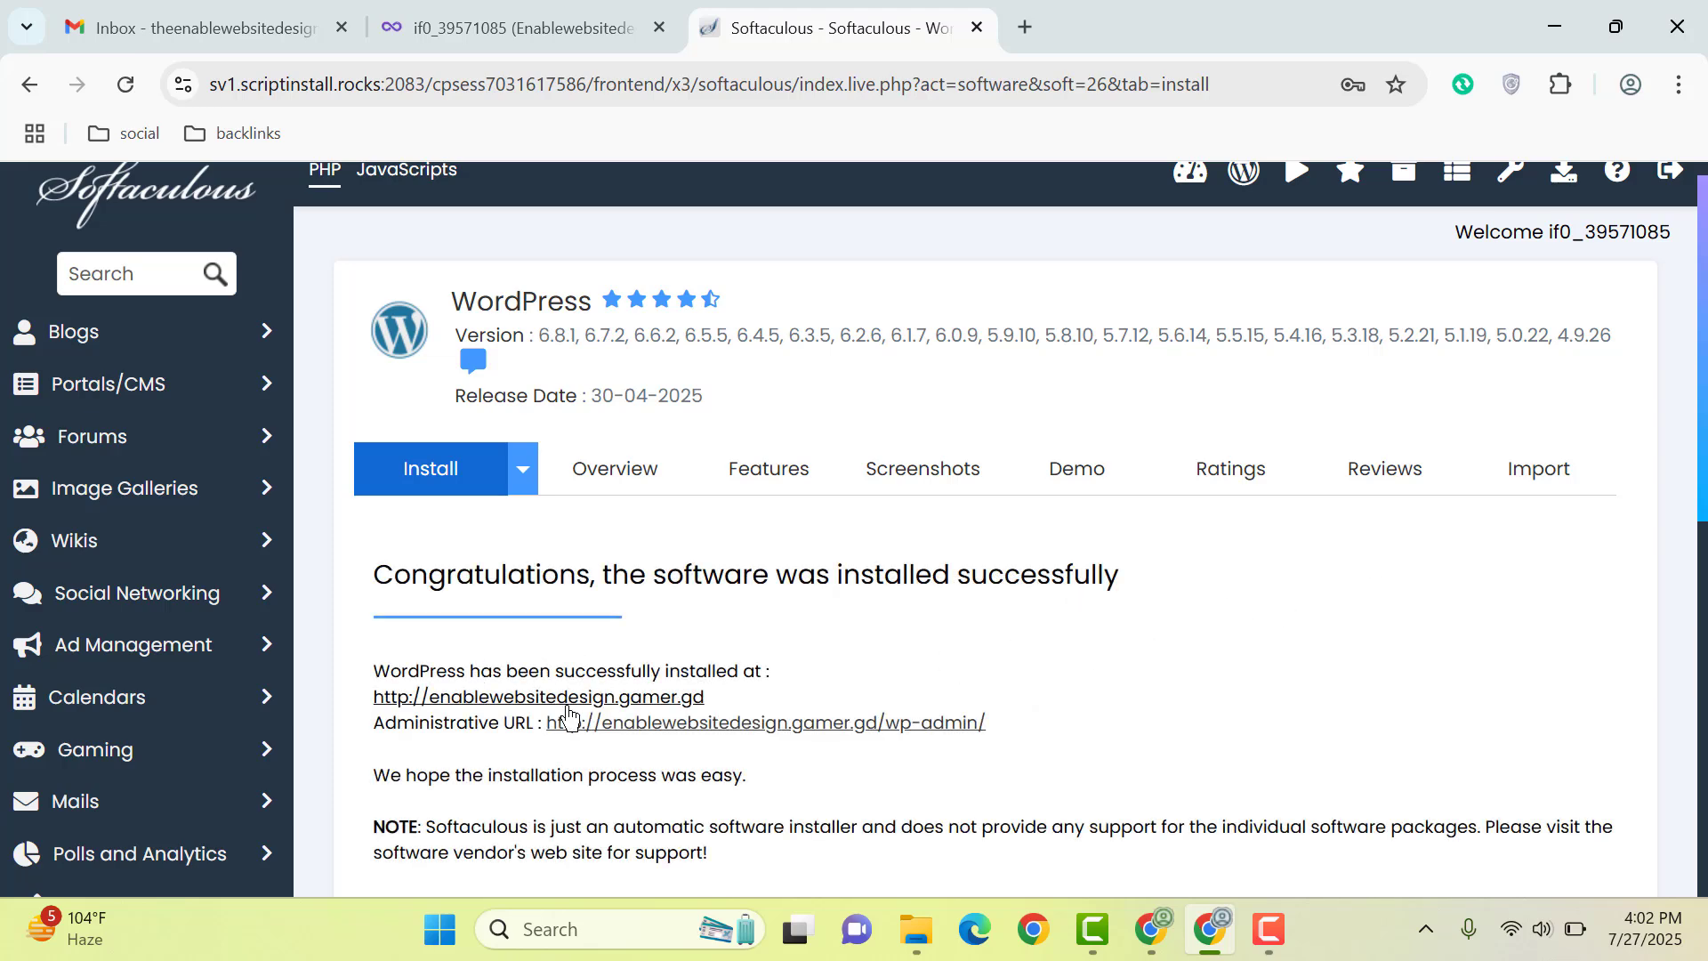
left_click(571, 703)
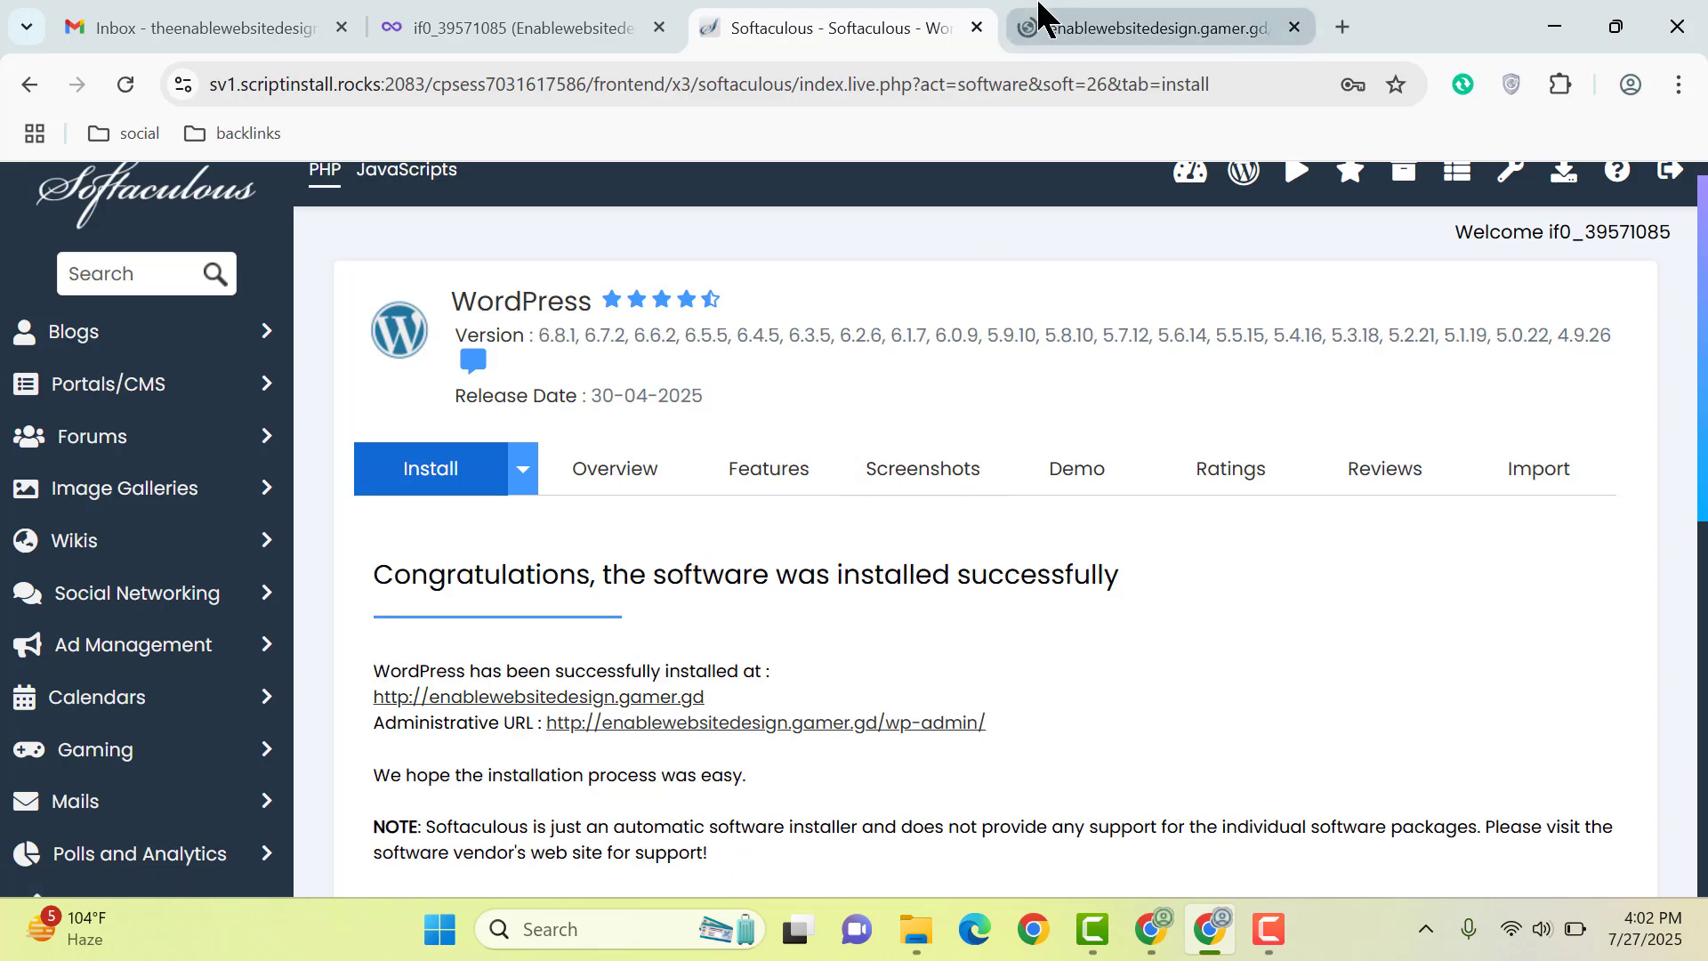
Step: On the new site tab, change the site address to end in wp-admin and load it
left_click(1049, 29)
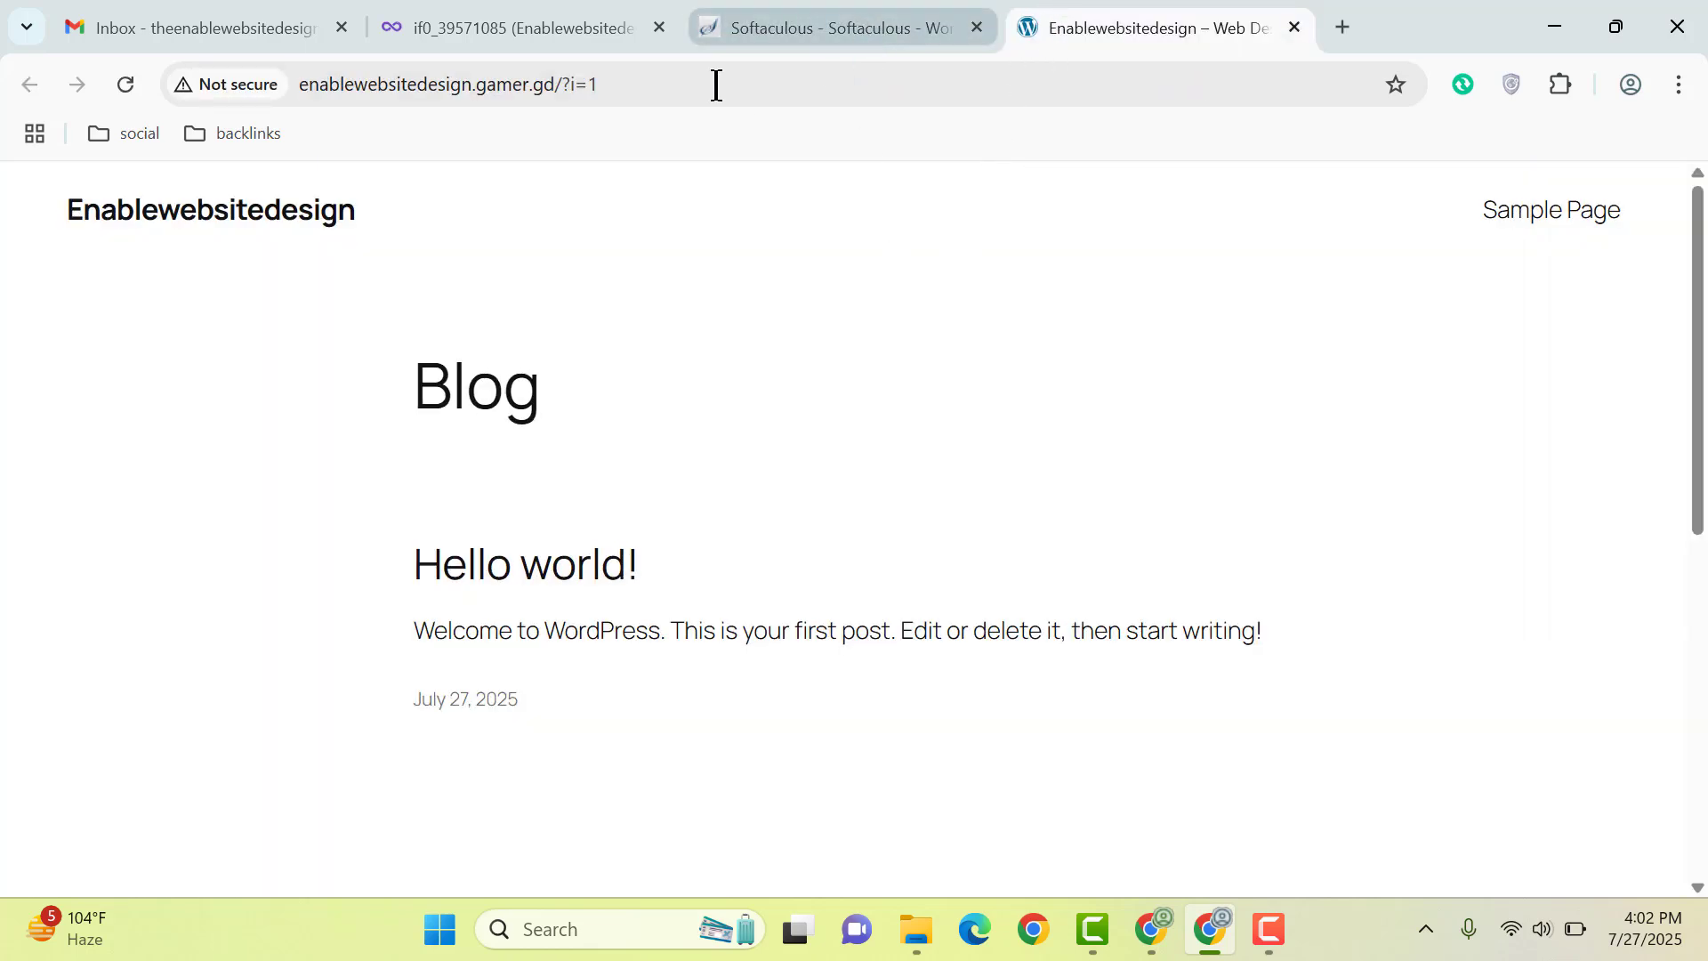
left_click_drag(573, 89, 749, 89)
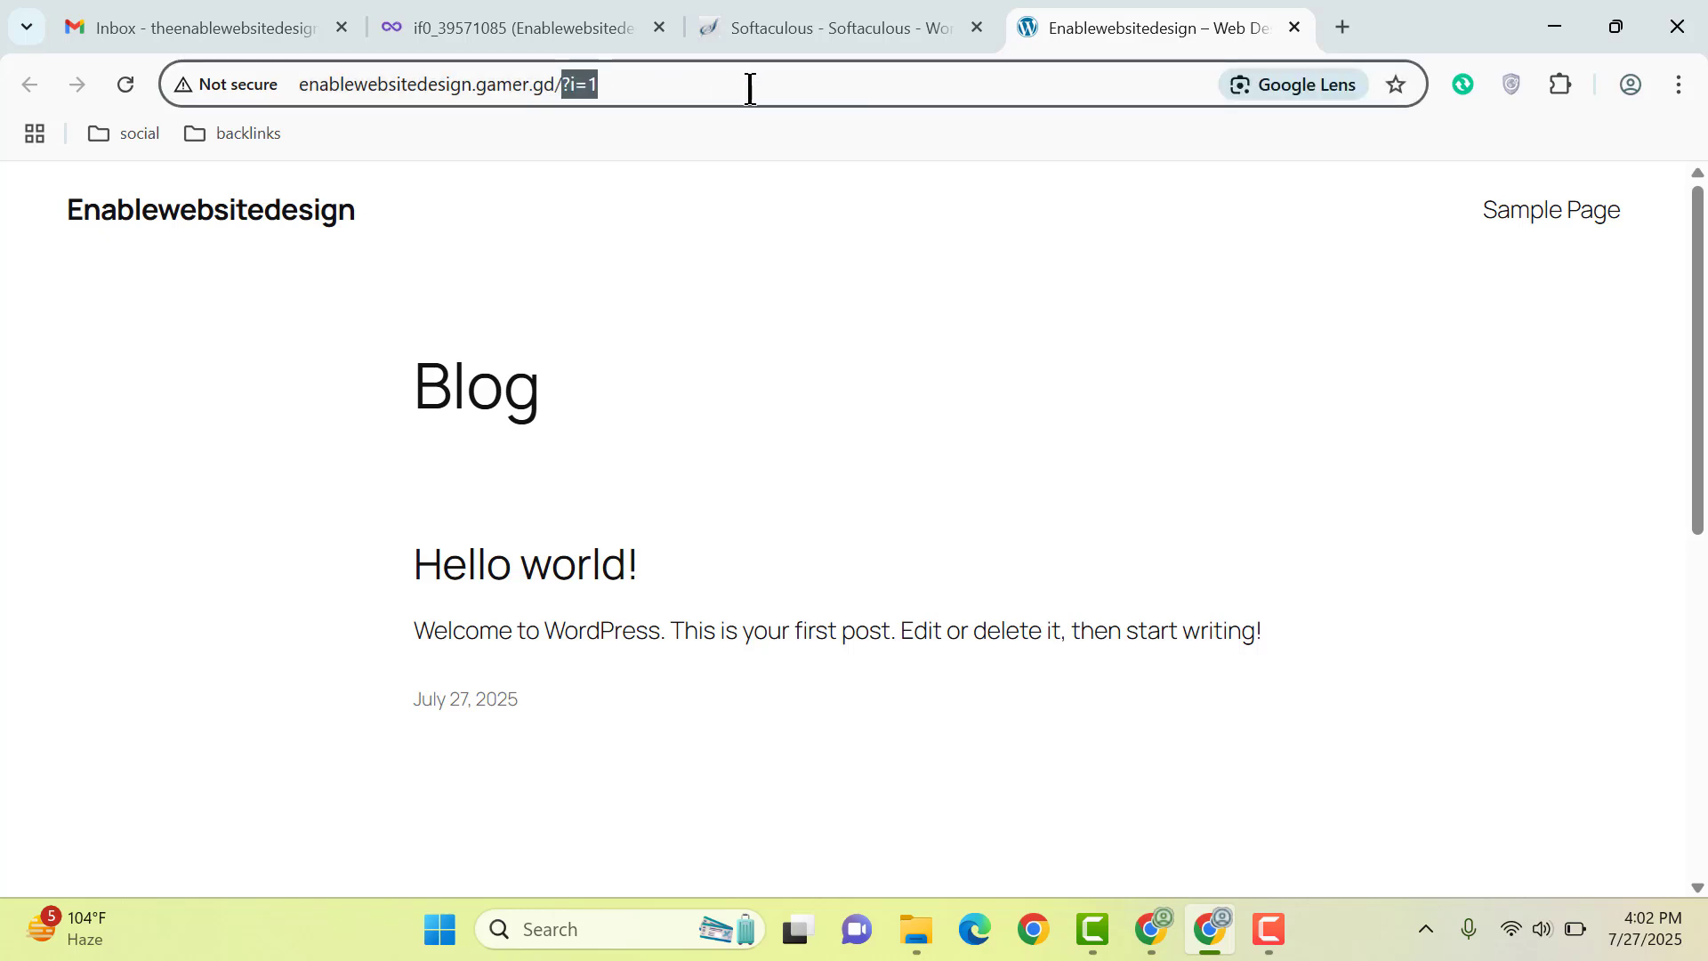
type("wp-admin")
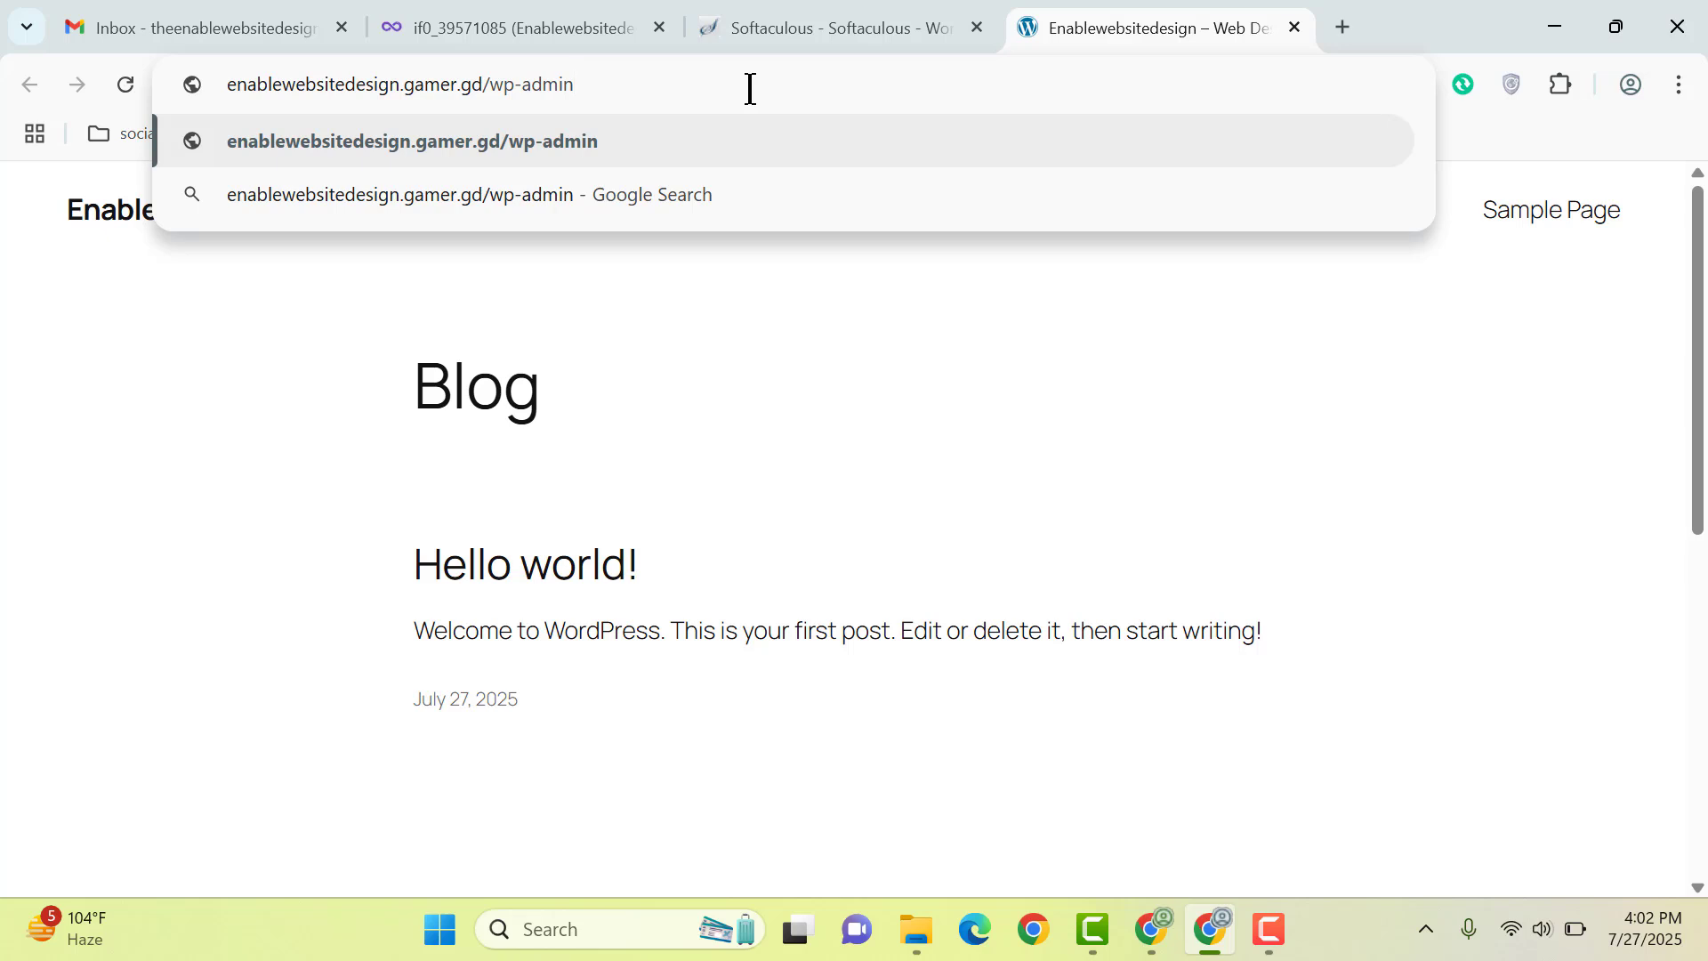
key("Return")
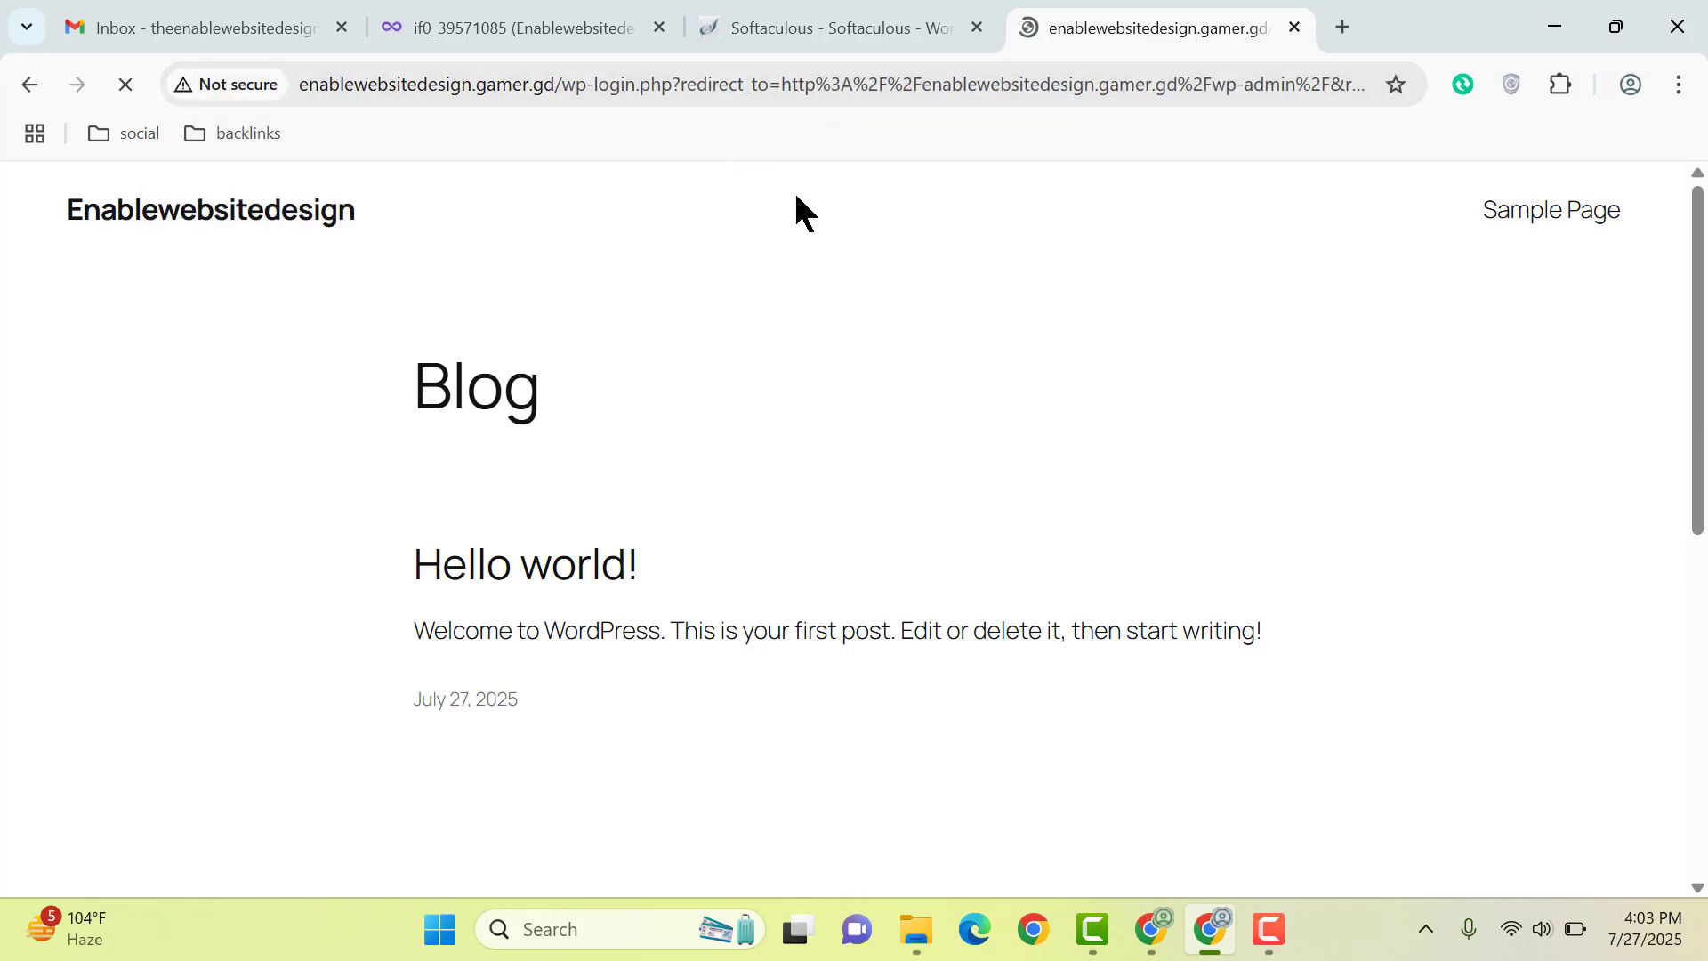
Step: Log in to WordPress with the admin username and the account password
type("admin10")
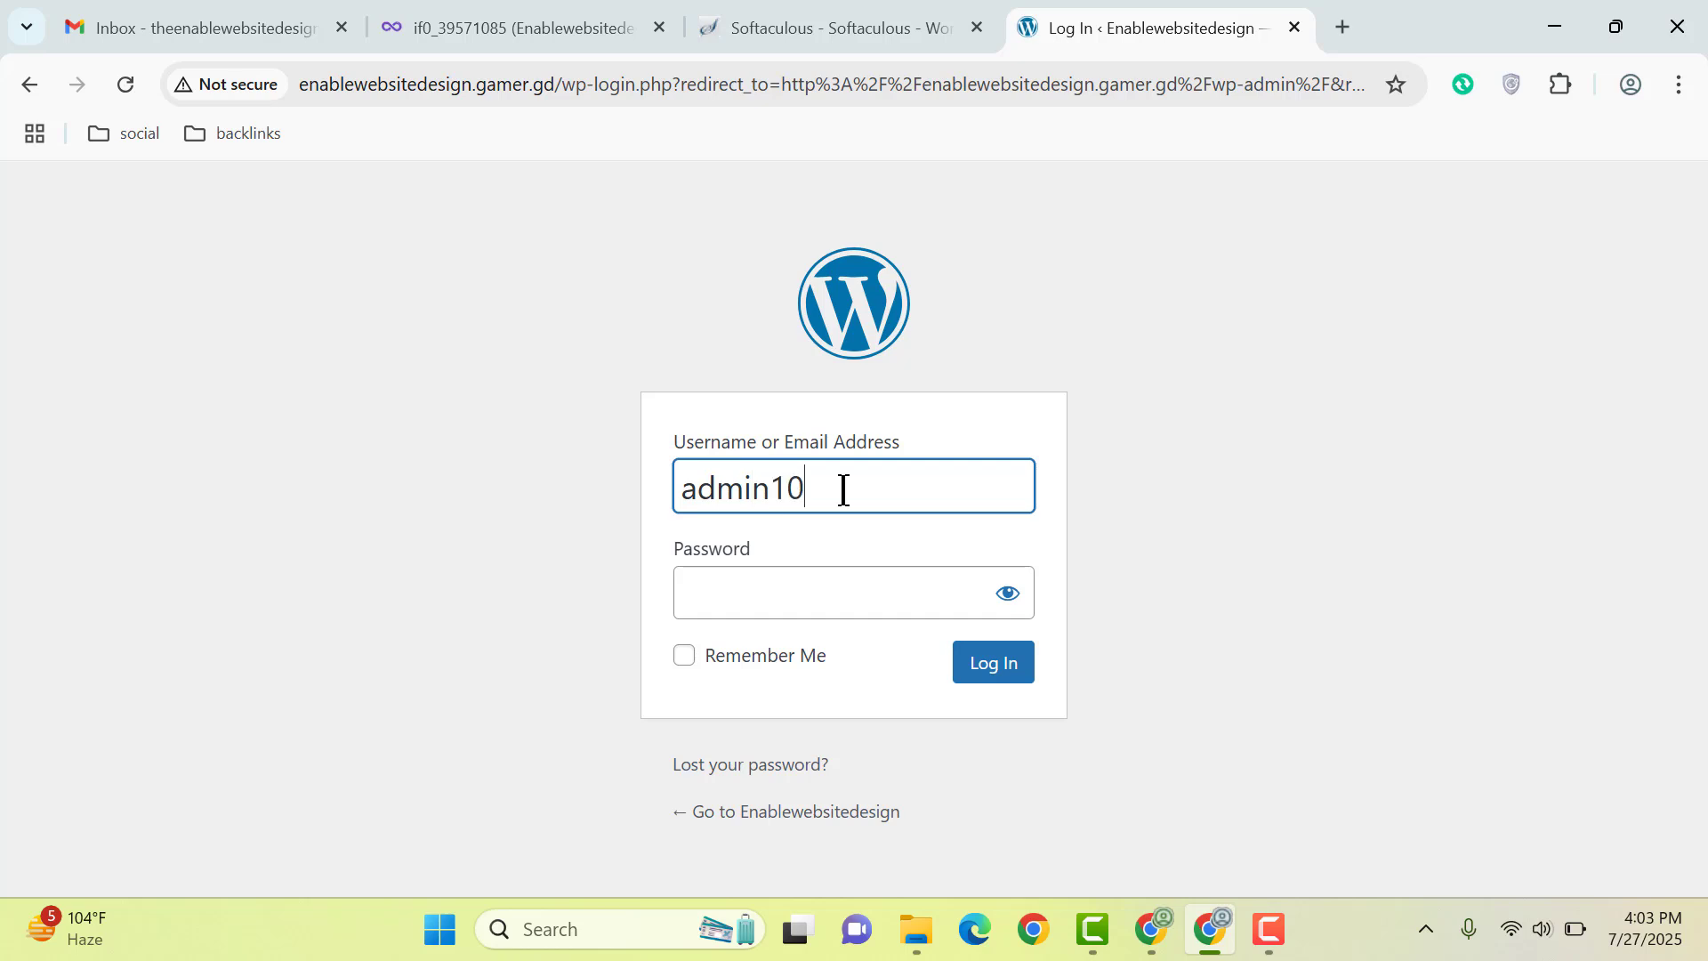
key("Tab")
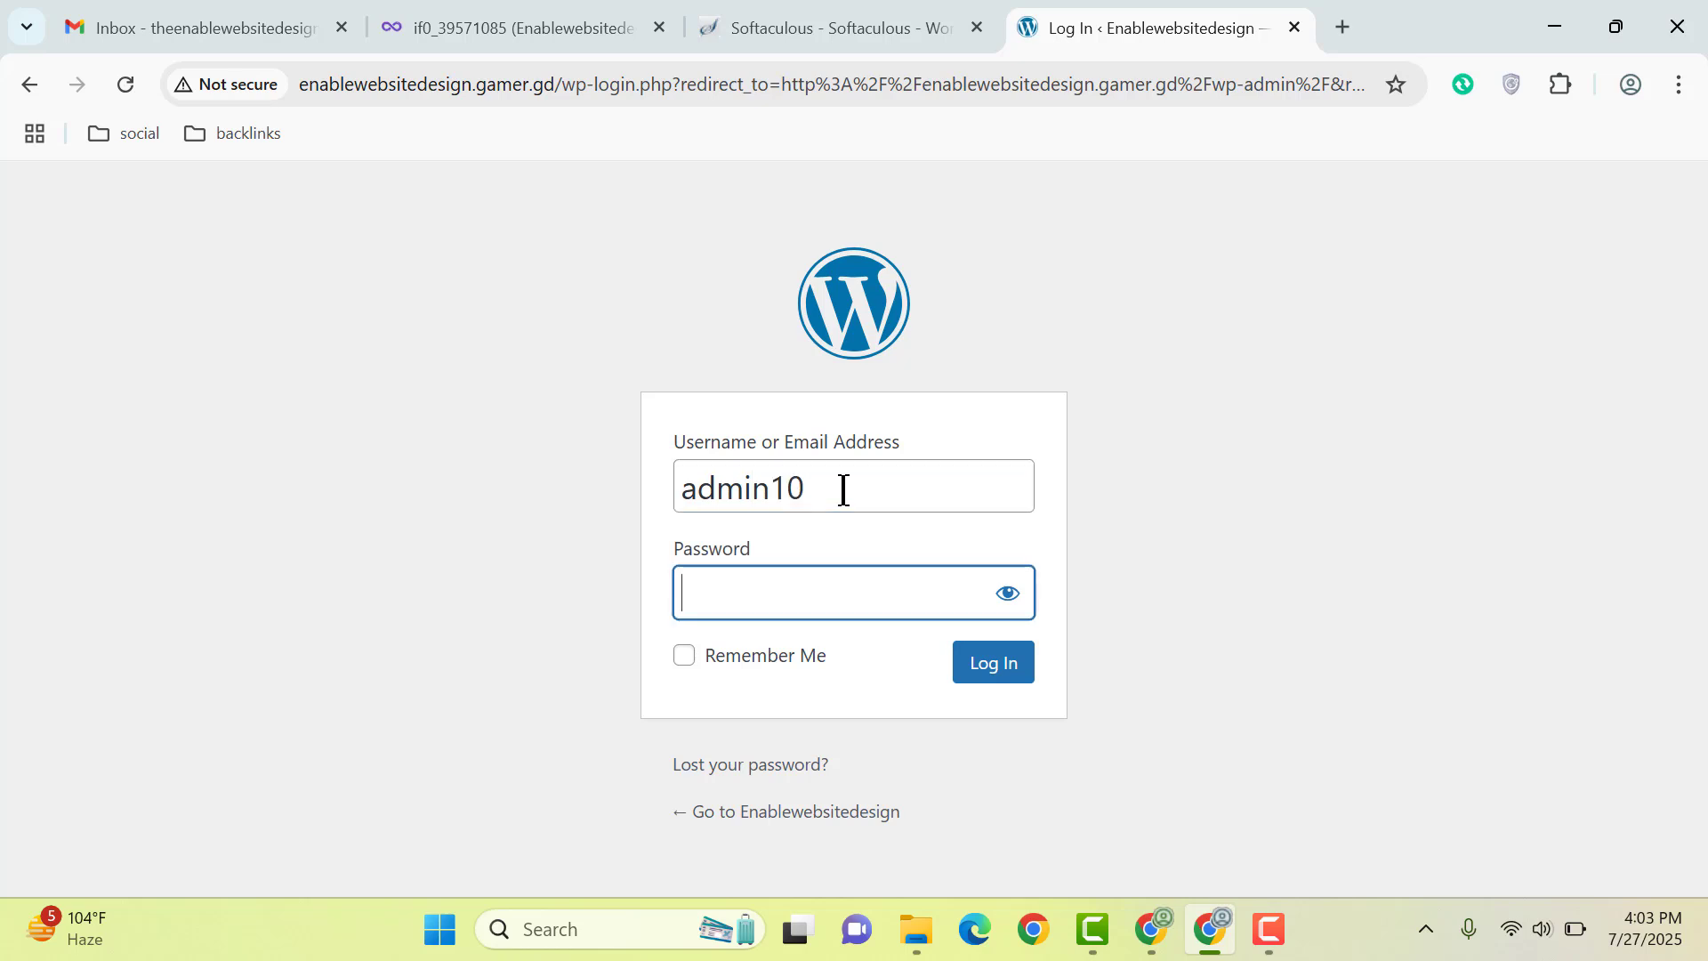
type("•••")
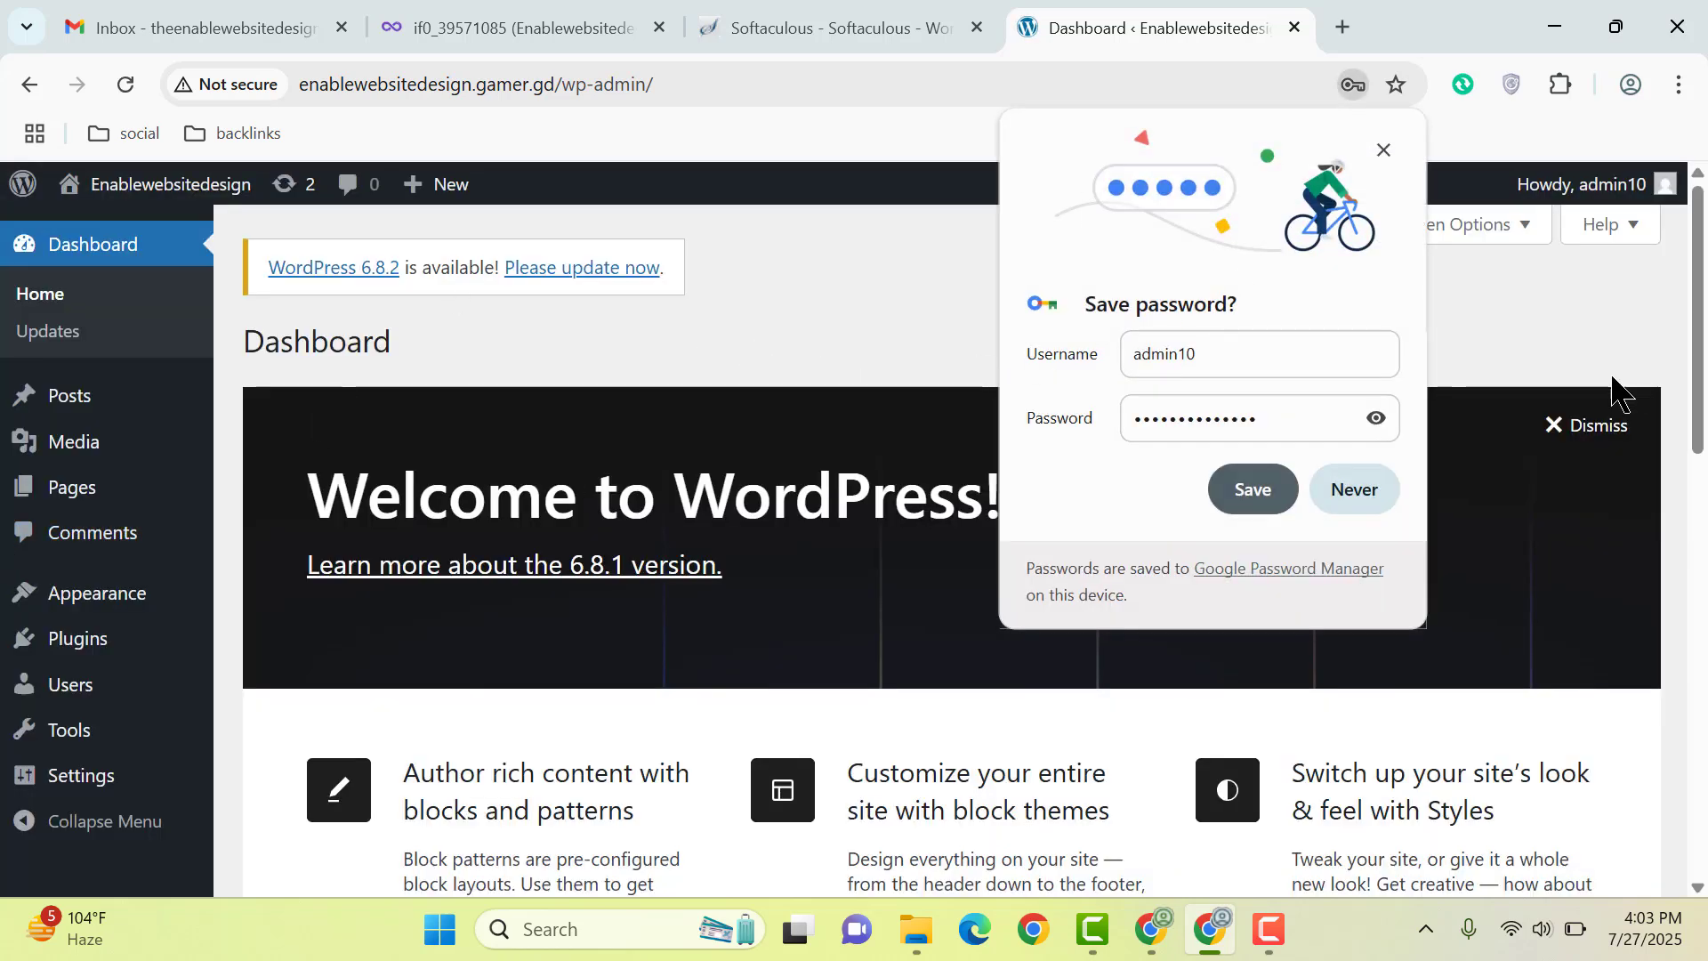
Step: Save the login password in Chrome and go to Appearance > Themes
left_click(1285, 488)
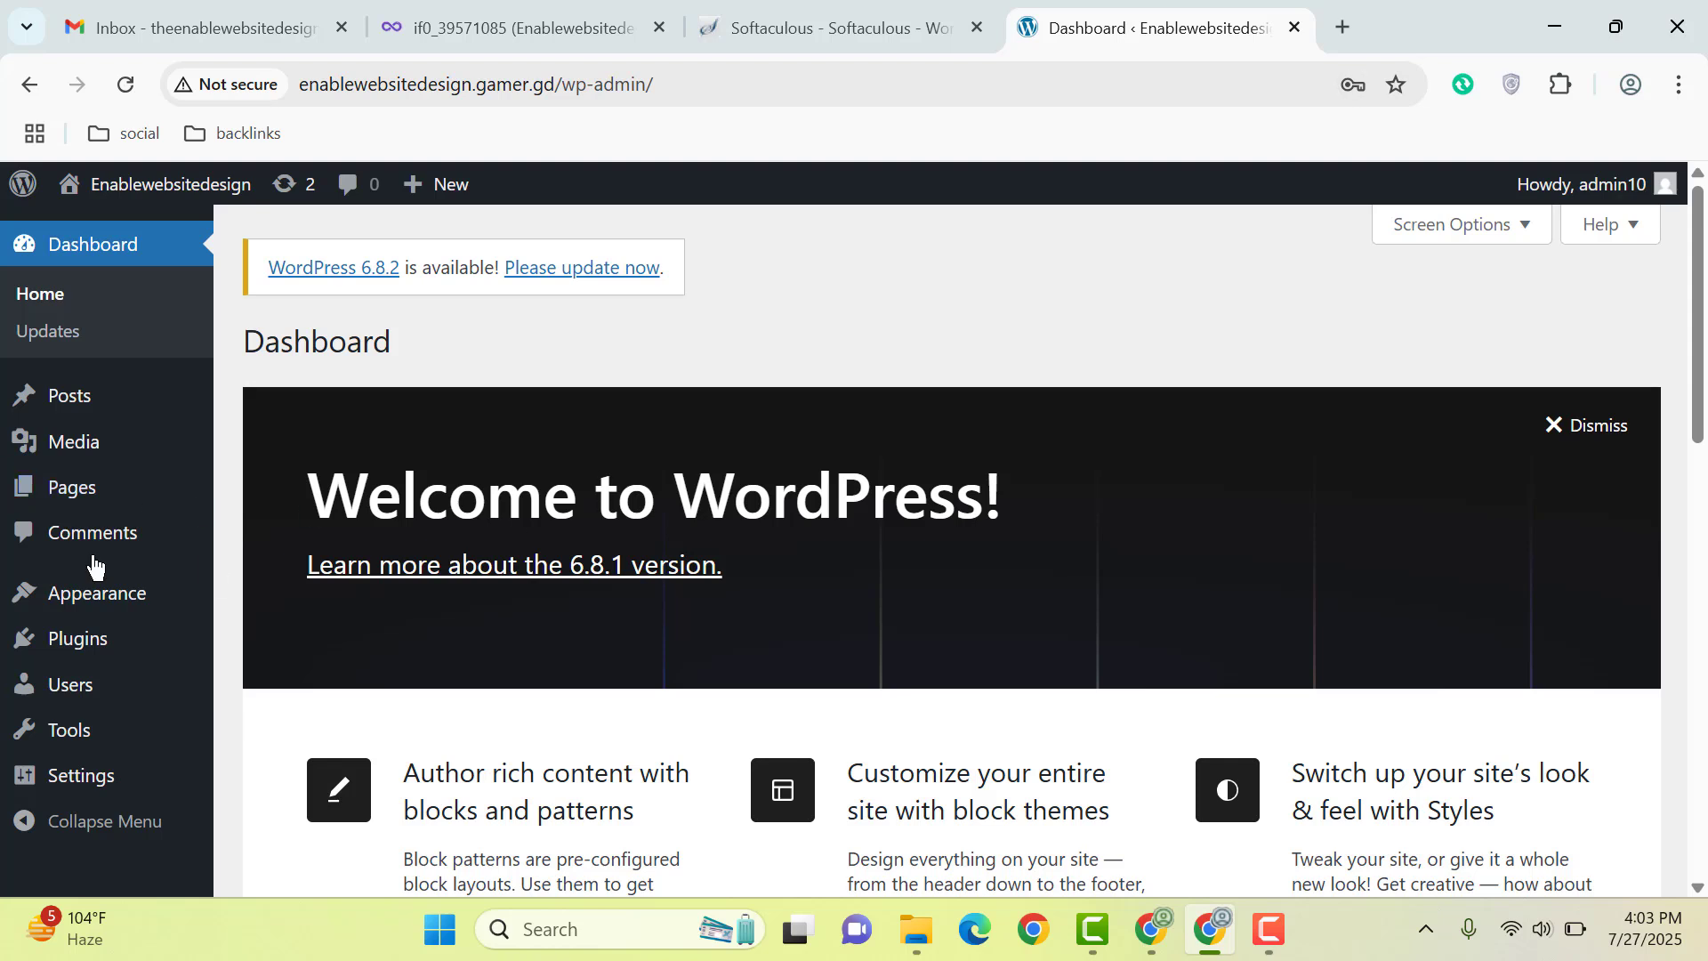
mouse_move(93, 594)
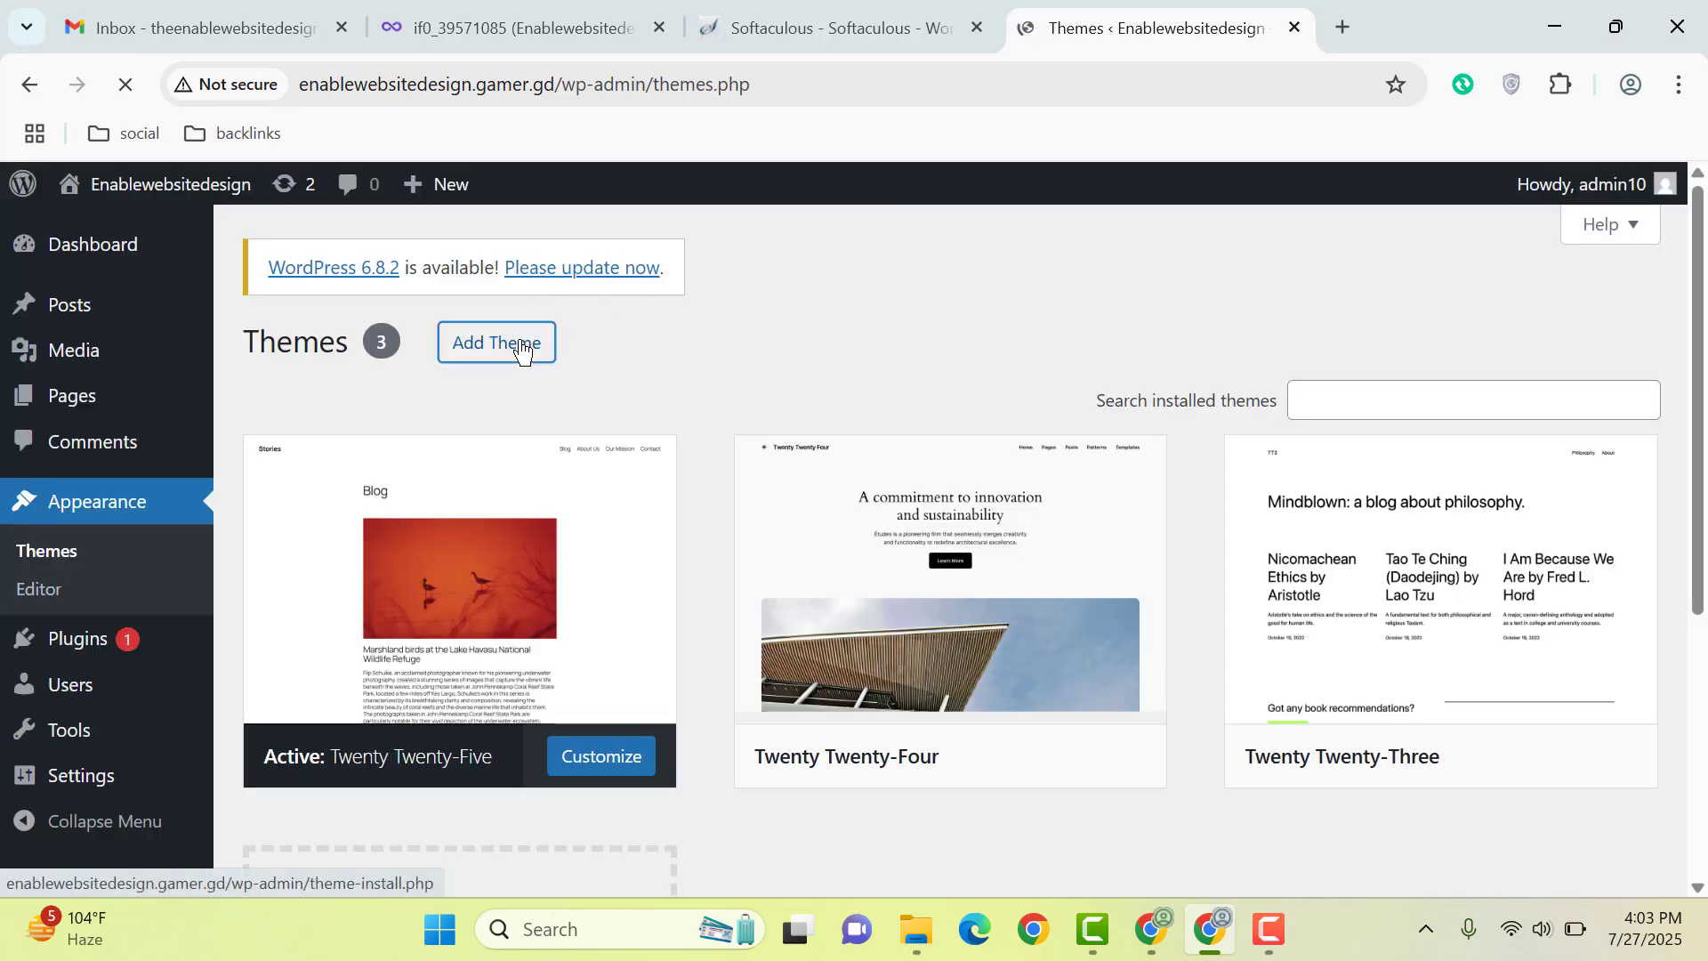
Step: Find Astra among the new themes, install it, and activate it
left_click(552, 345)
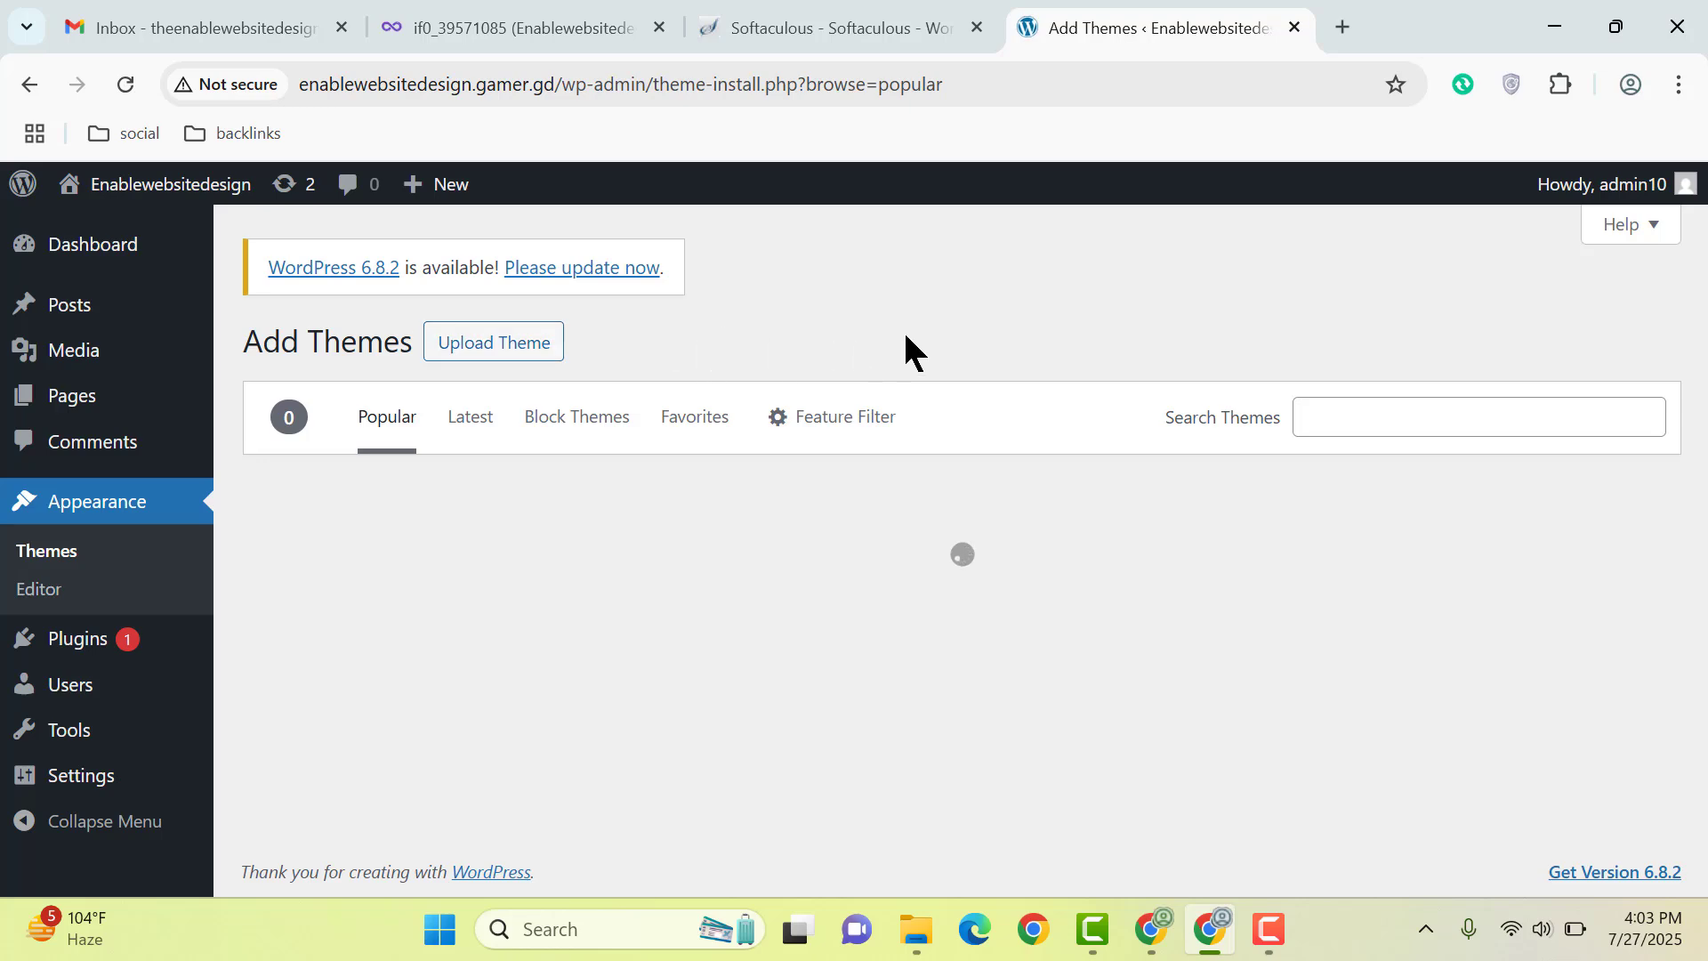
scroll(1269, 464, "down", 3)
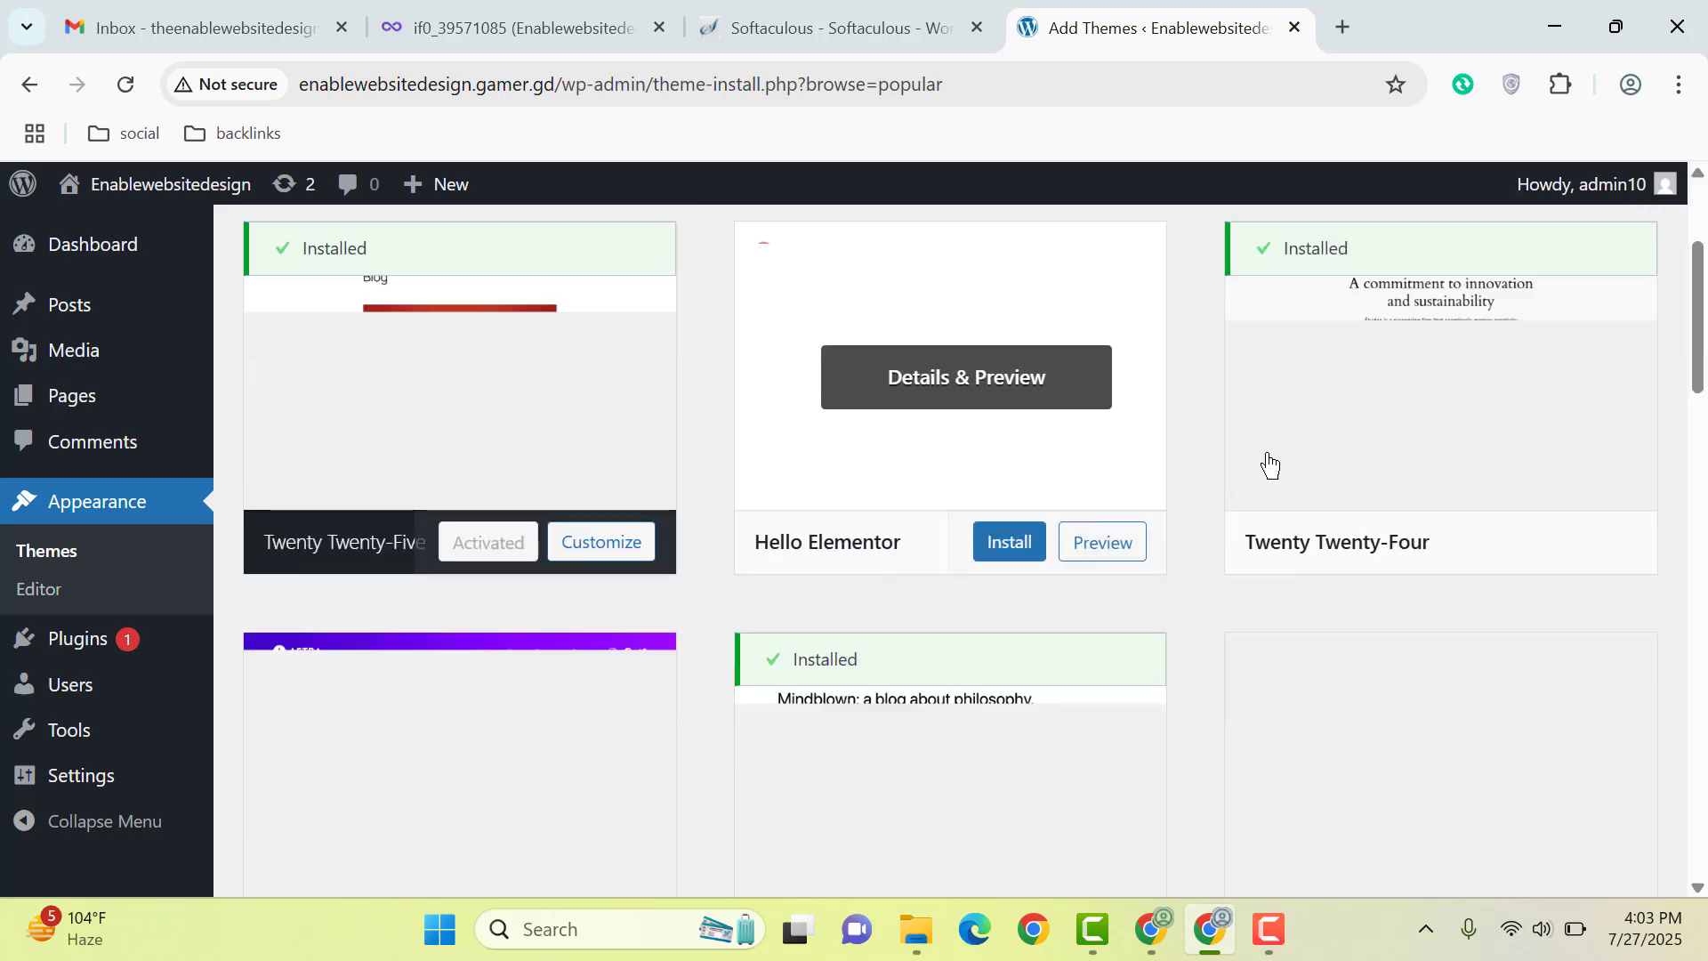
scroll(1379, 534, "up", 3)
scroll(1364, 499, "down", 4)
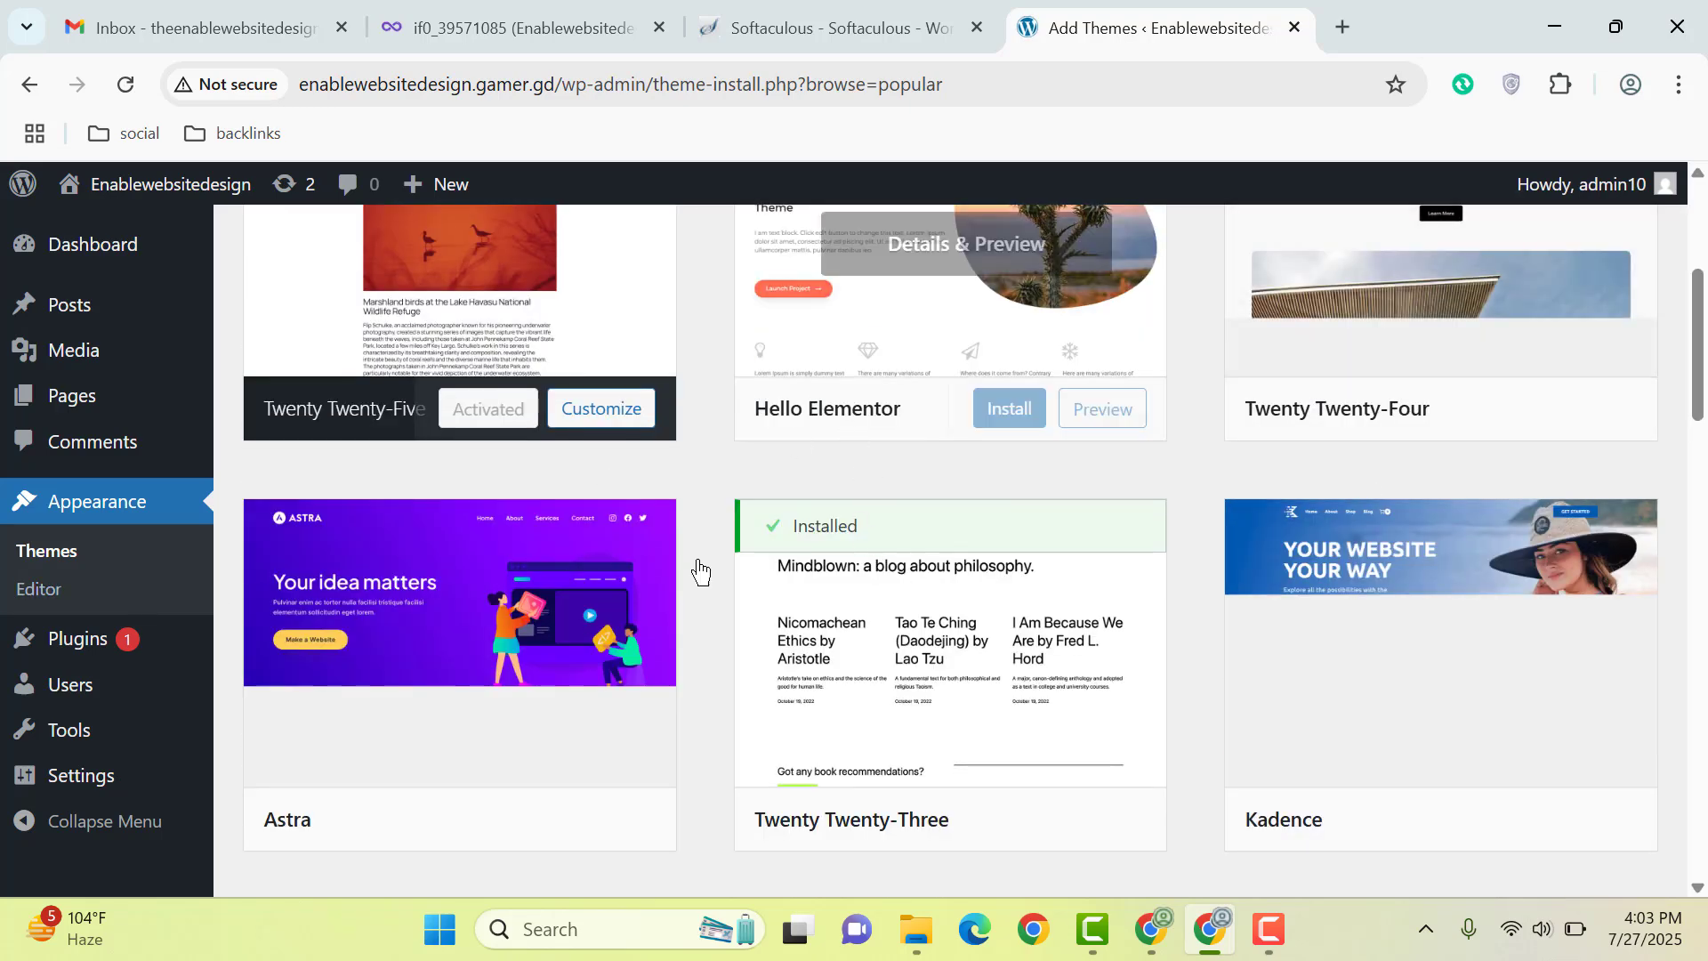
scroll(516, 414, "down", 5)
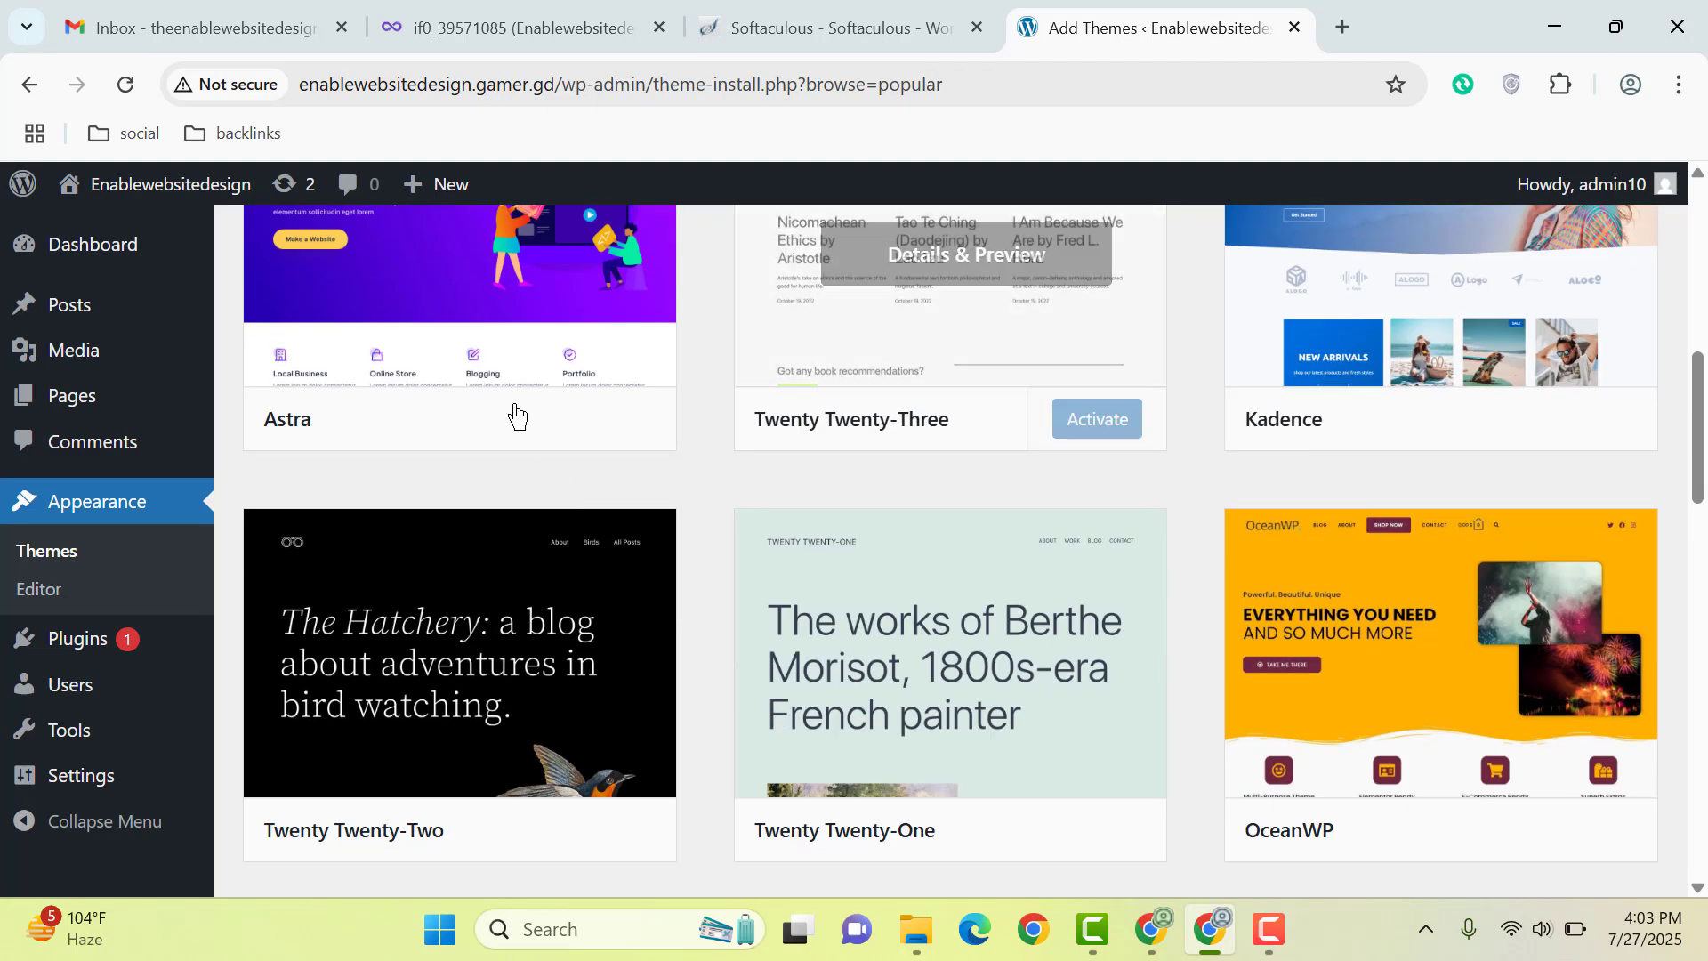
left_click(522, 430)
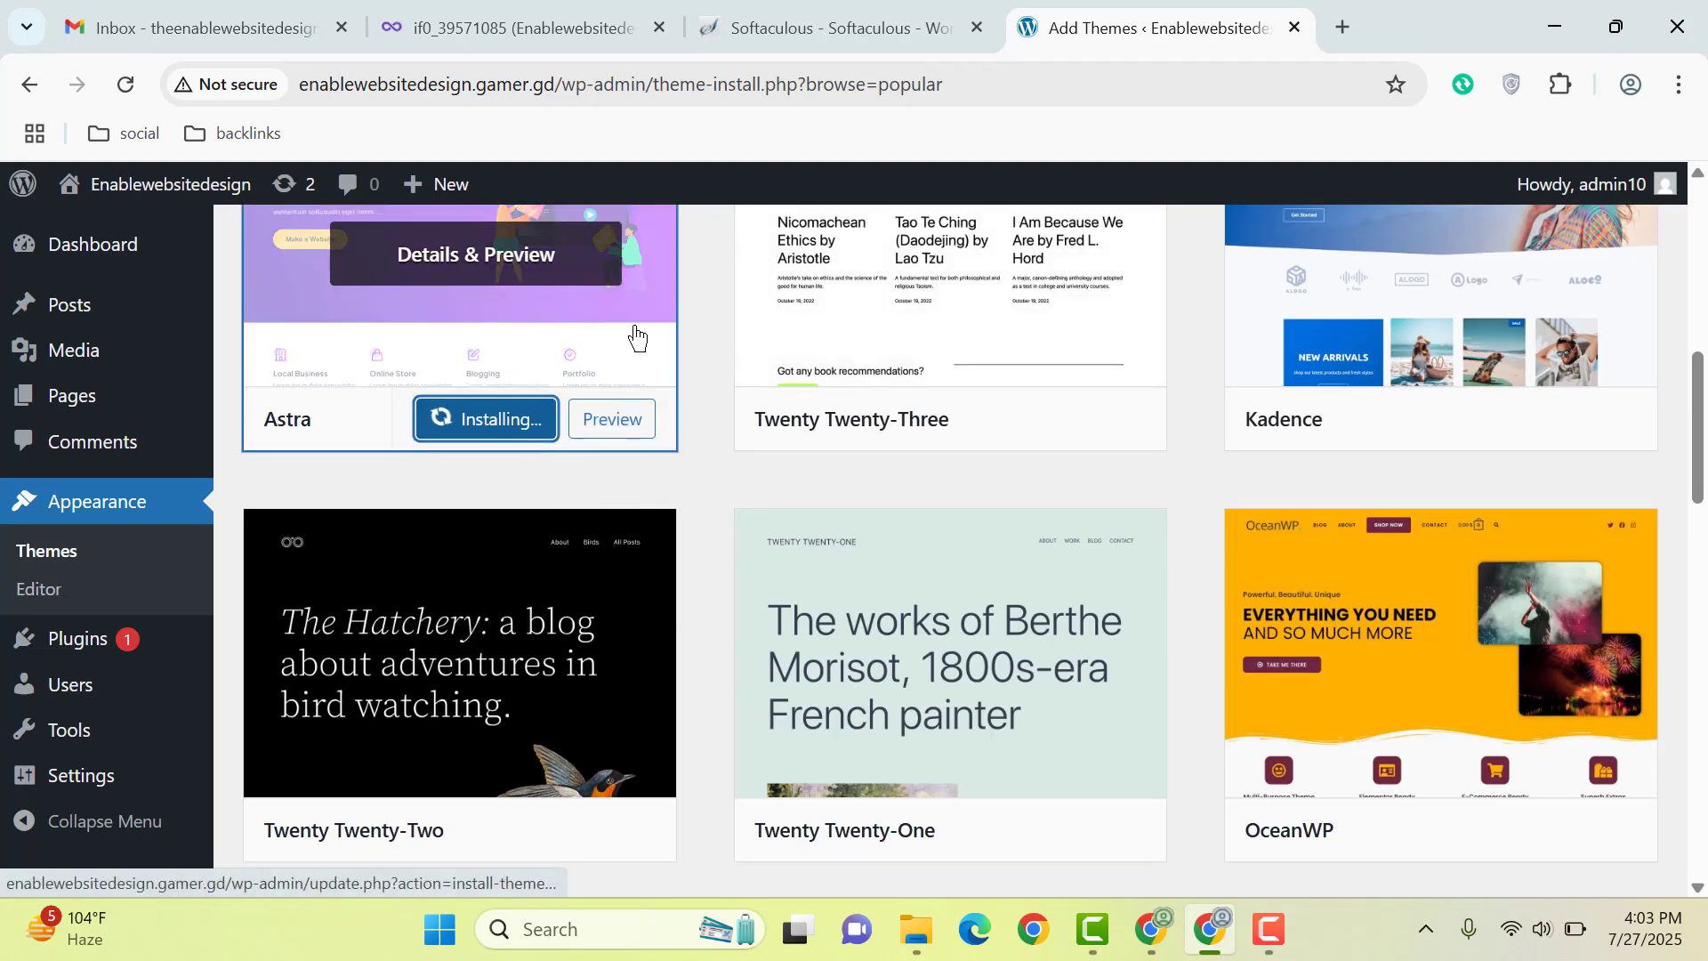
scroll(623, 413, "up", 3)
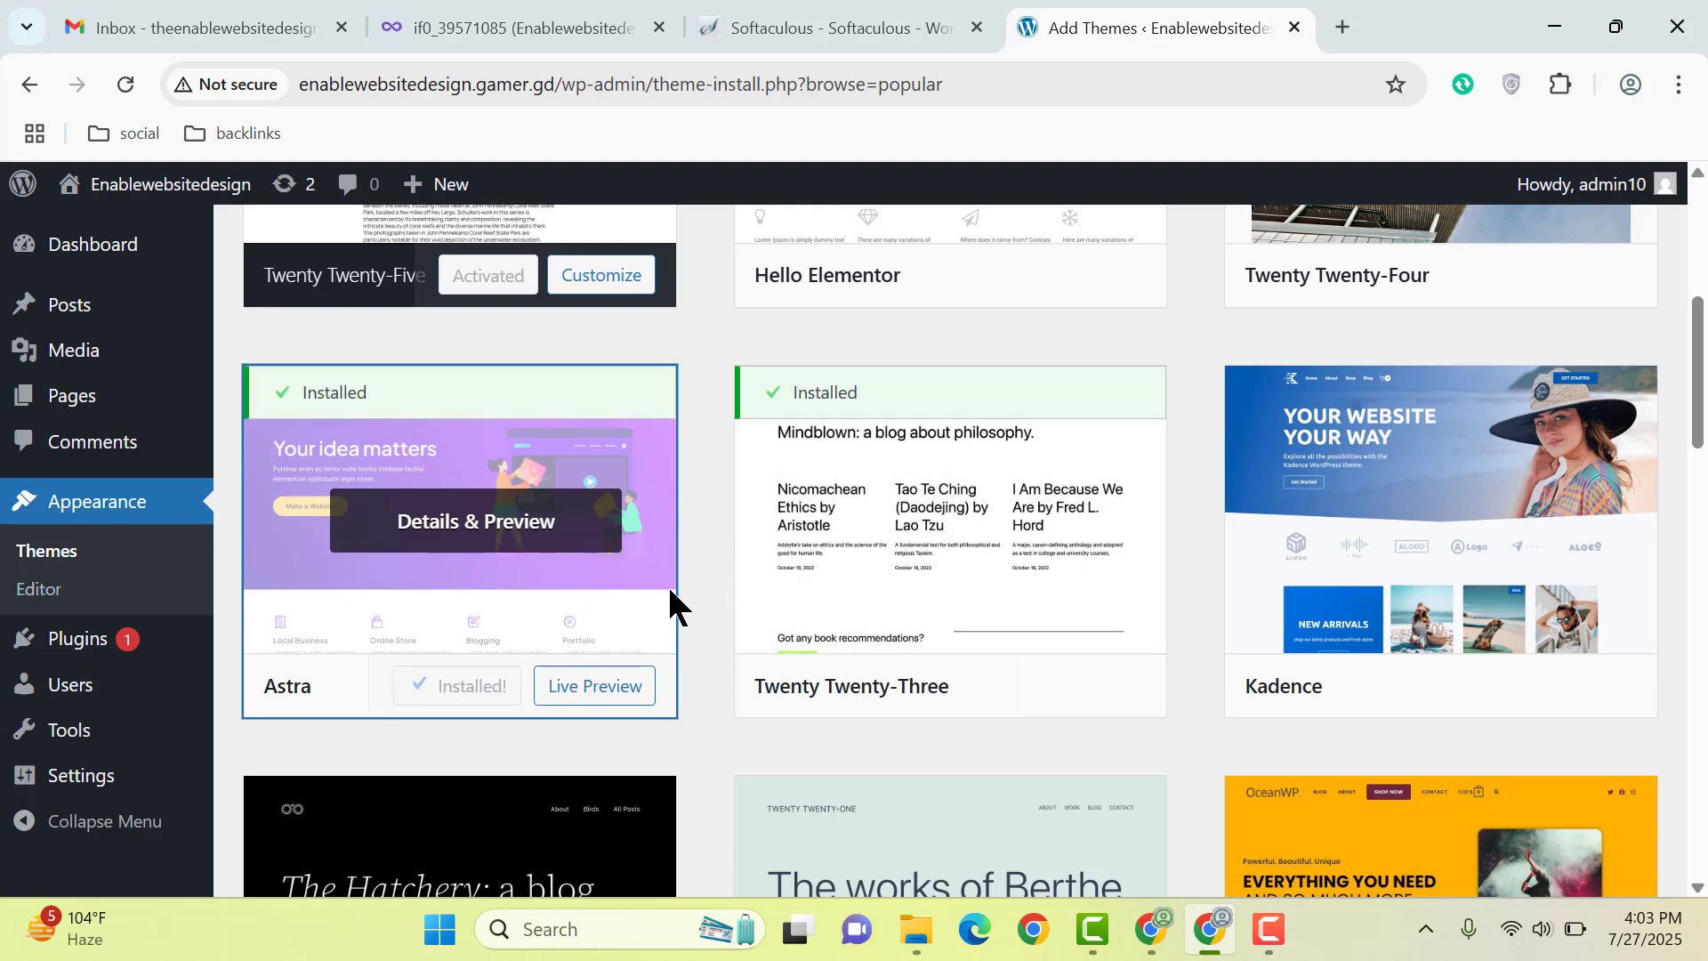
left_click(471, 694)
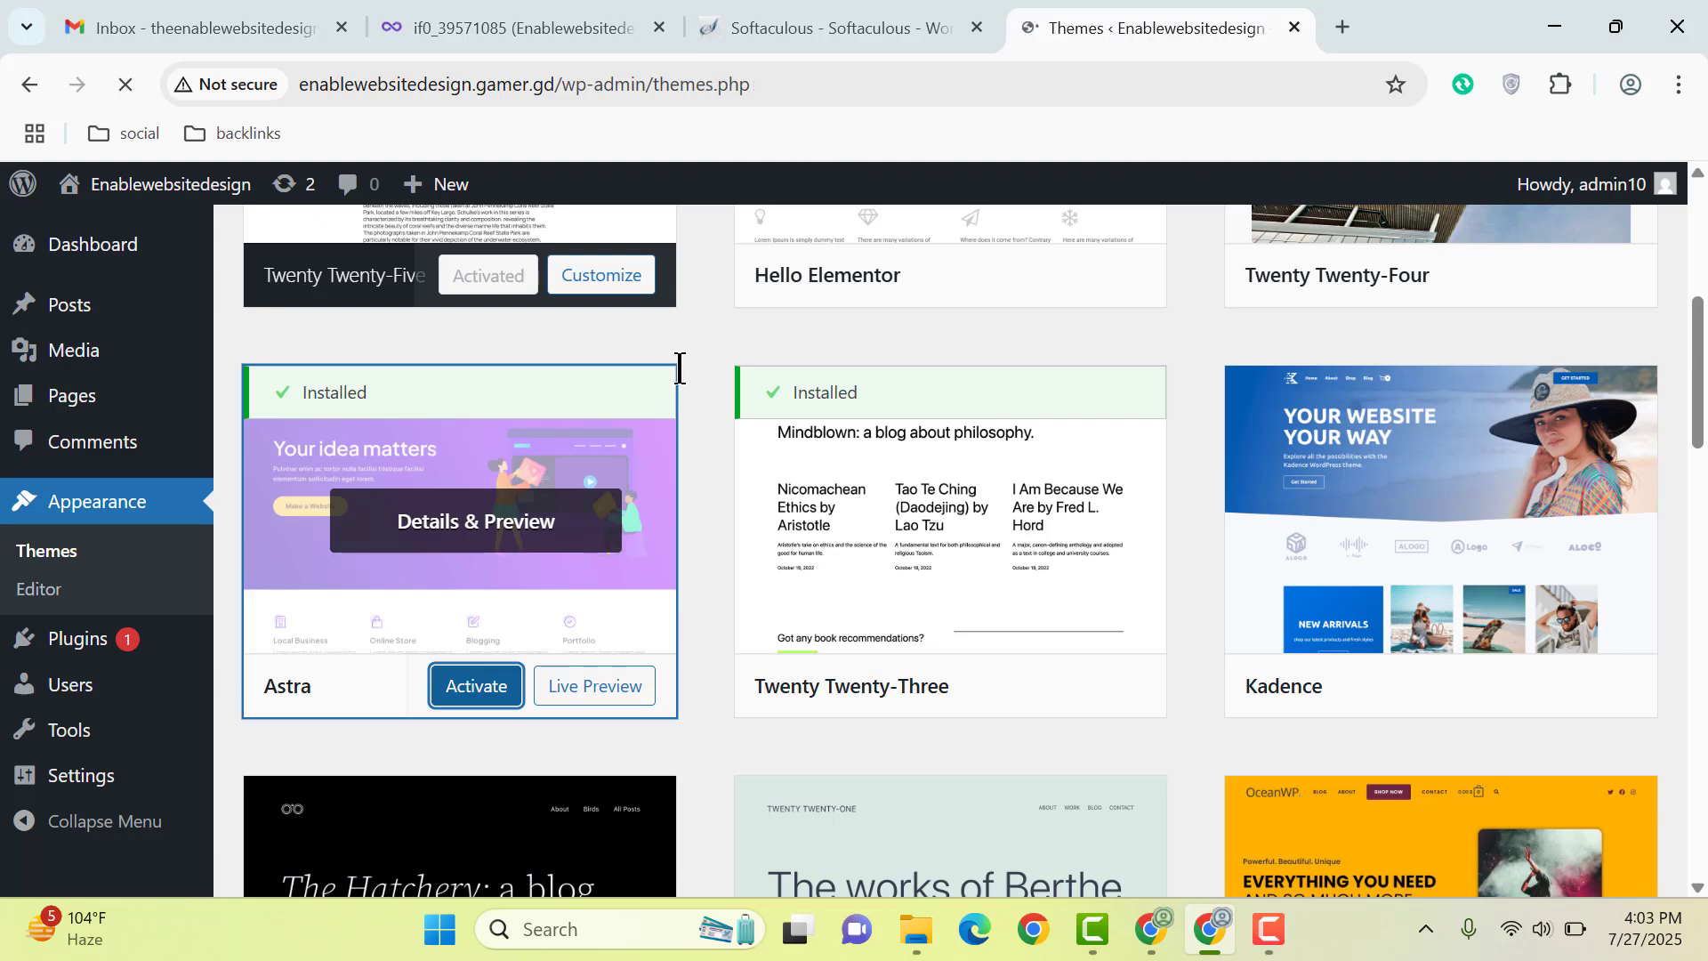
scroll(716, 392, "down", 2)
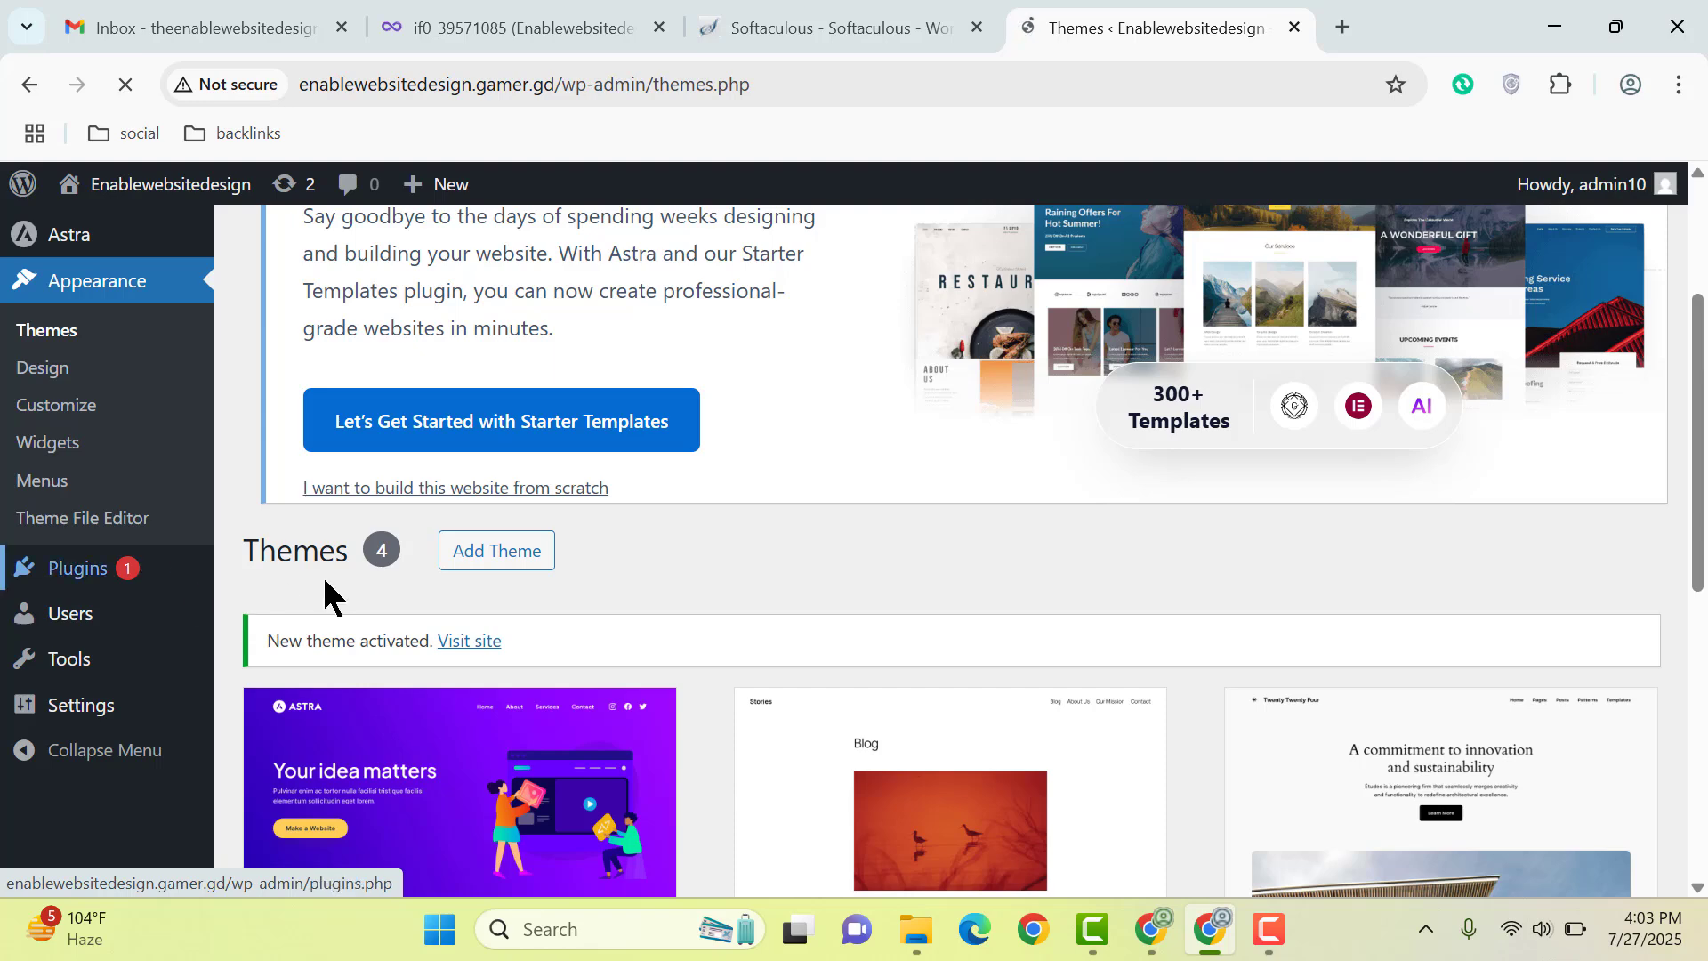
Step: Launch Starter Templates from the Astra welcome notice and proceed to the build-method choice
left_click(110, 572)
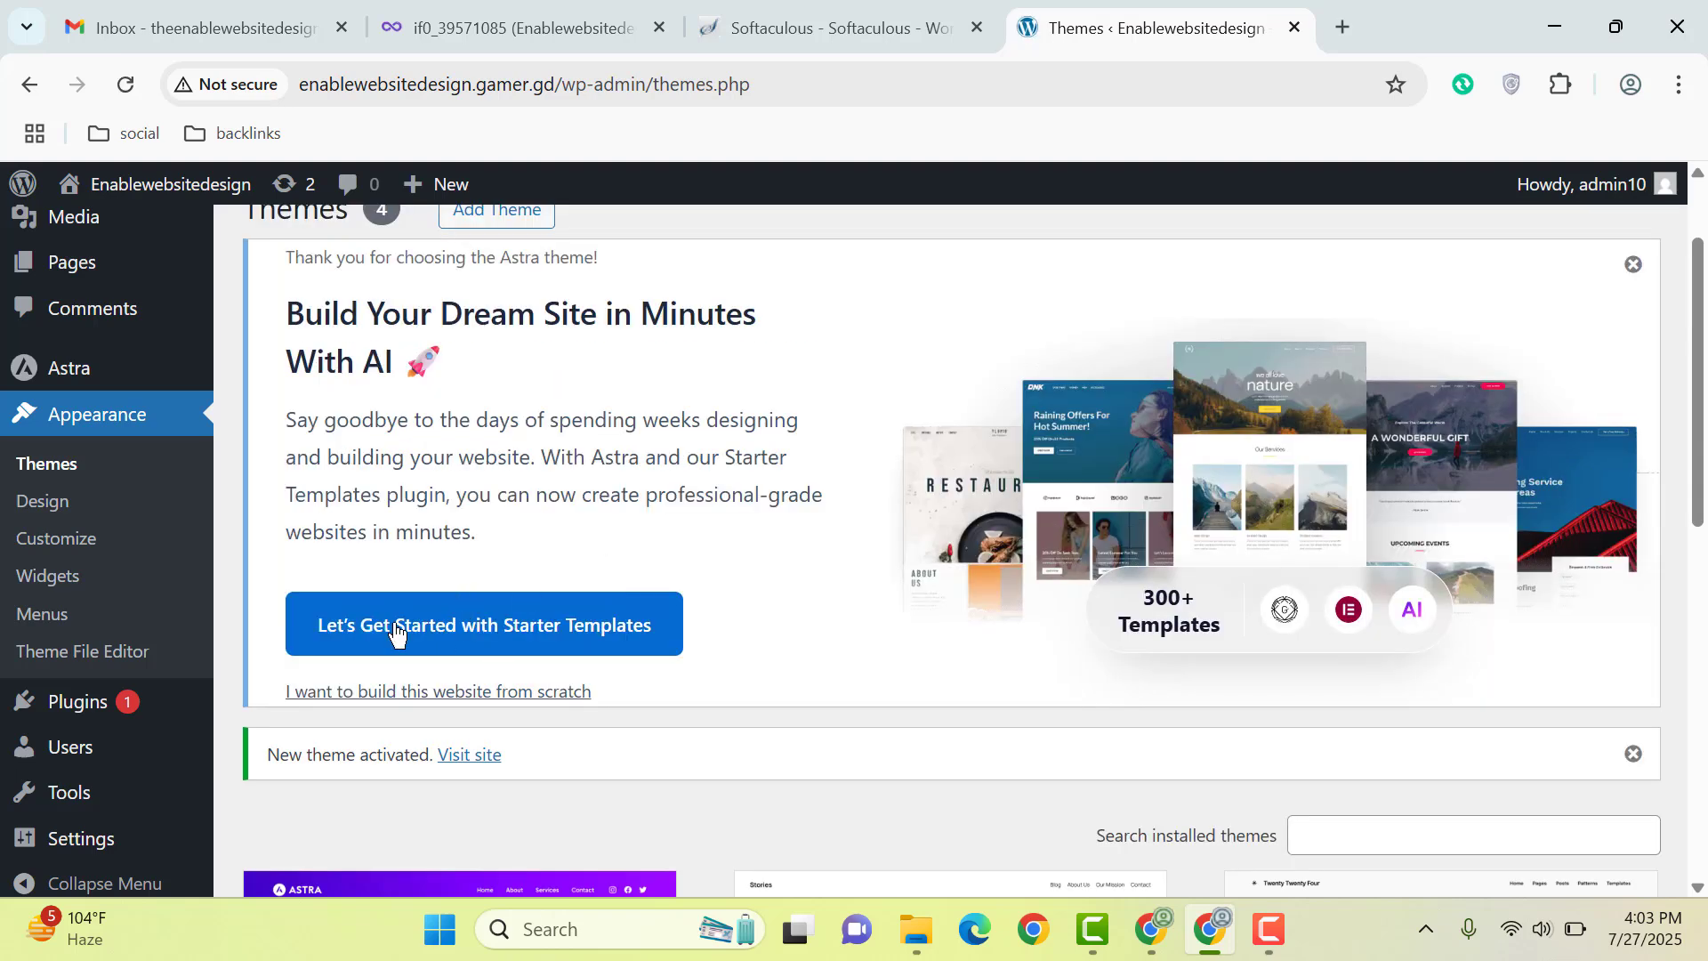
left_click(495, 642)
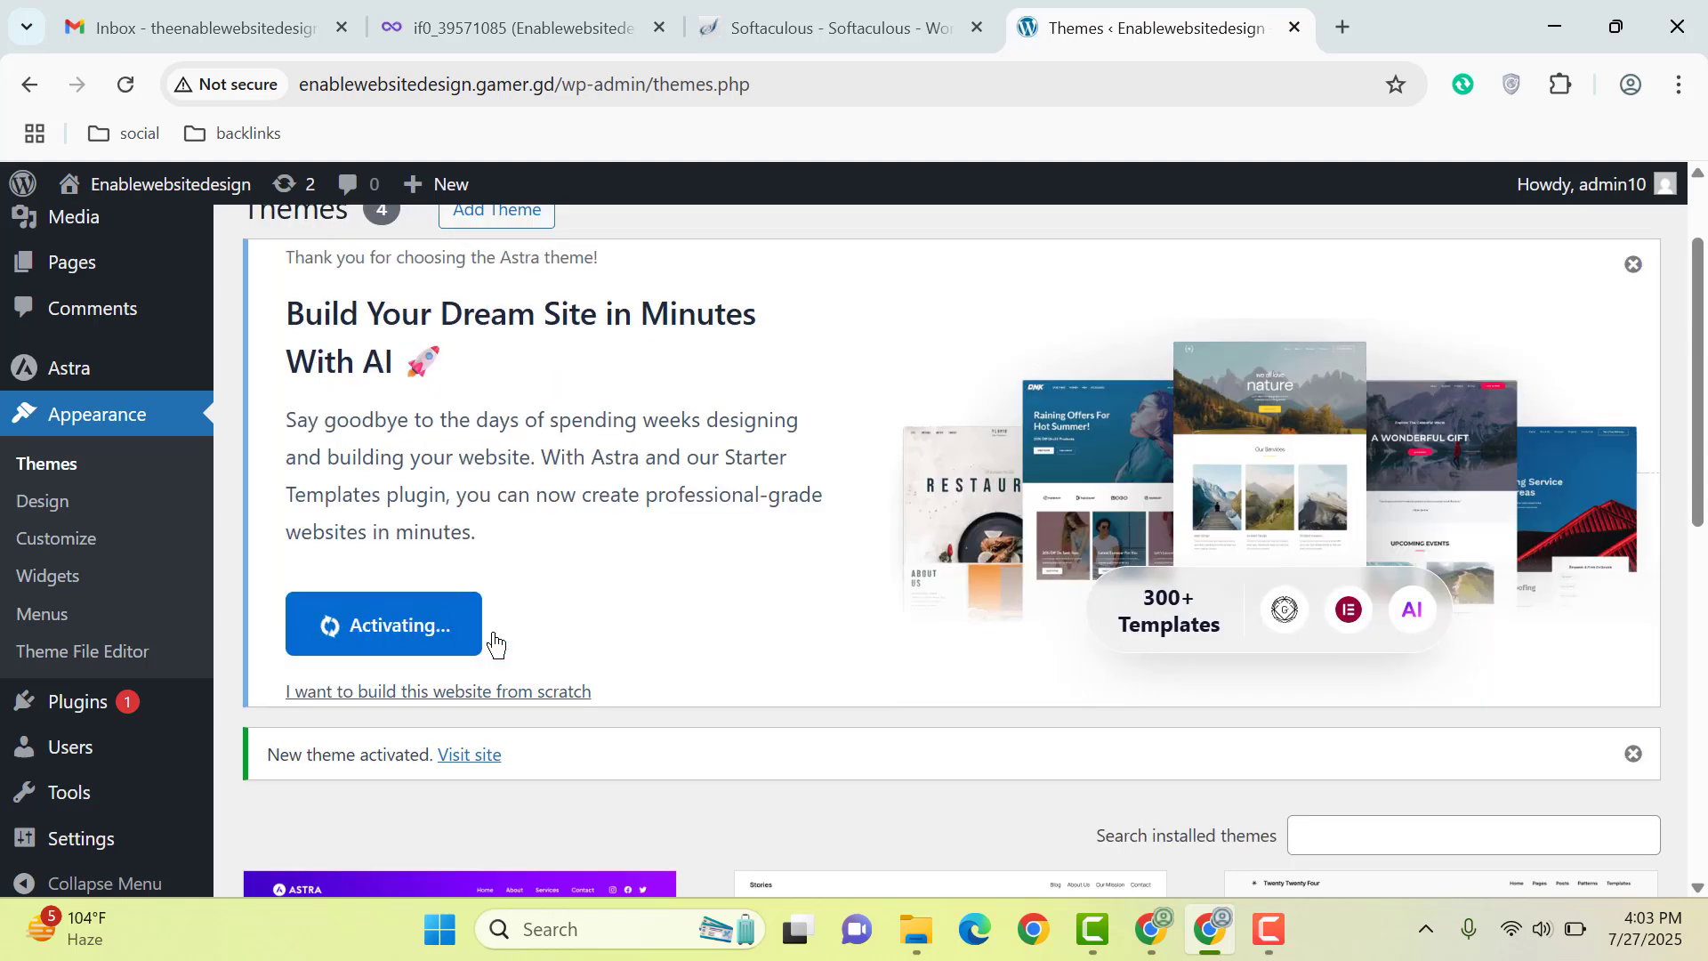
scroll(496, 622, "down", 1)
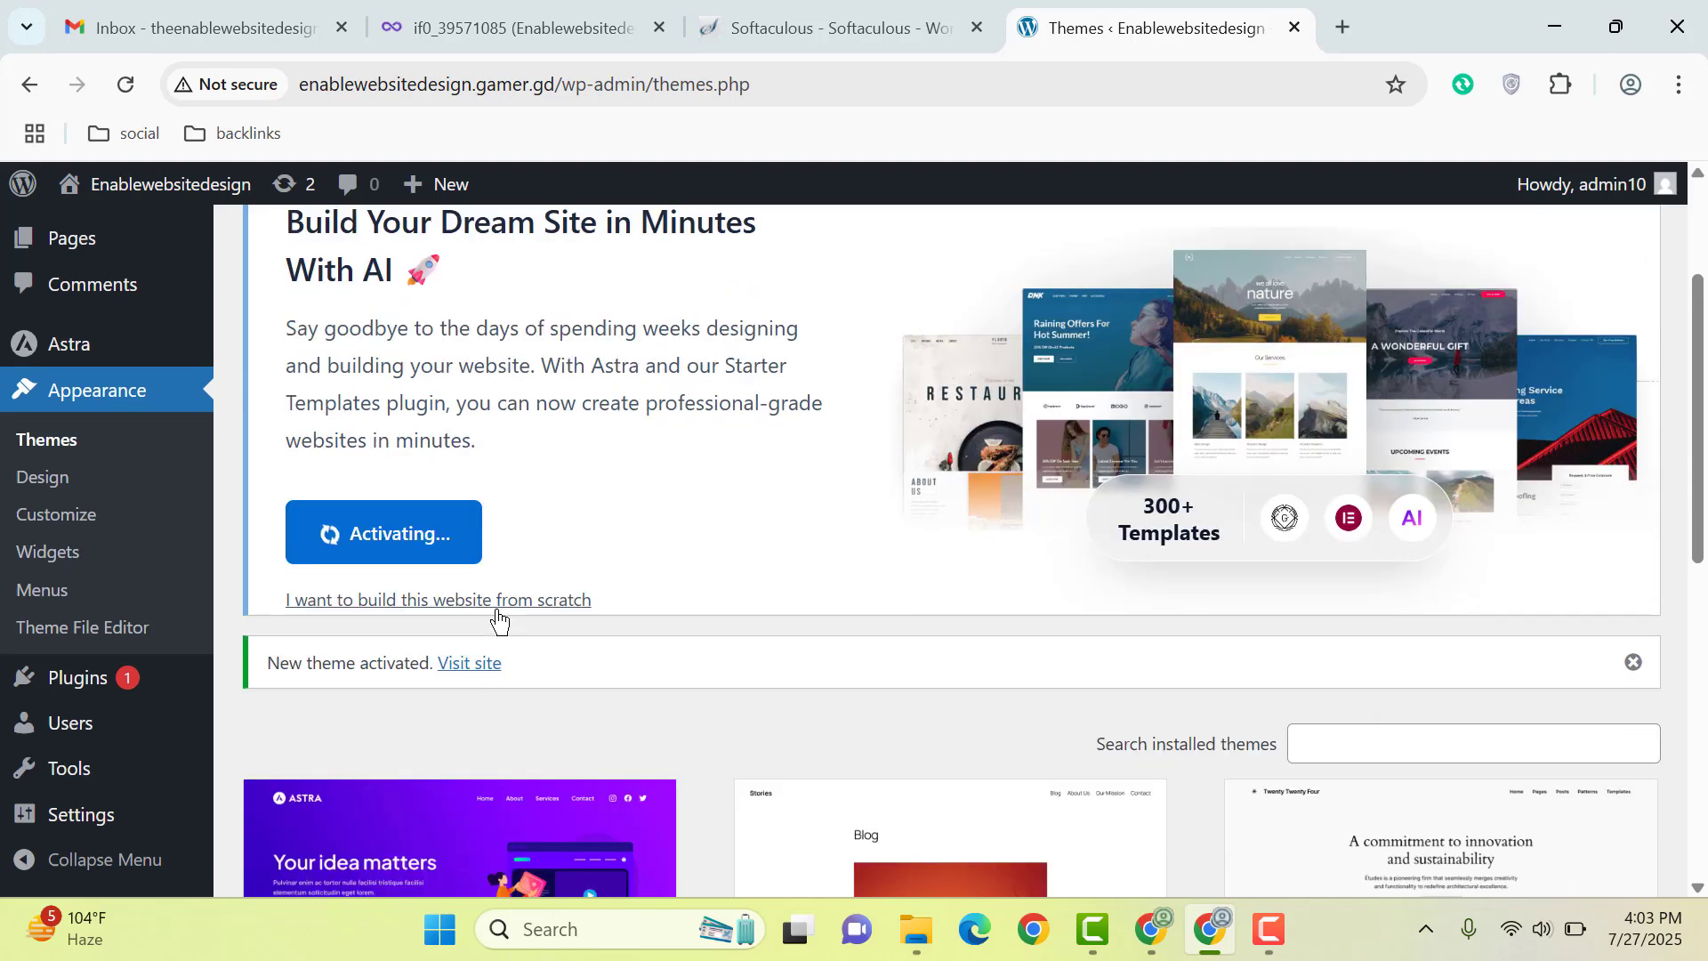
scroll(498, 585, "up", 1)
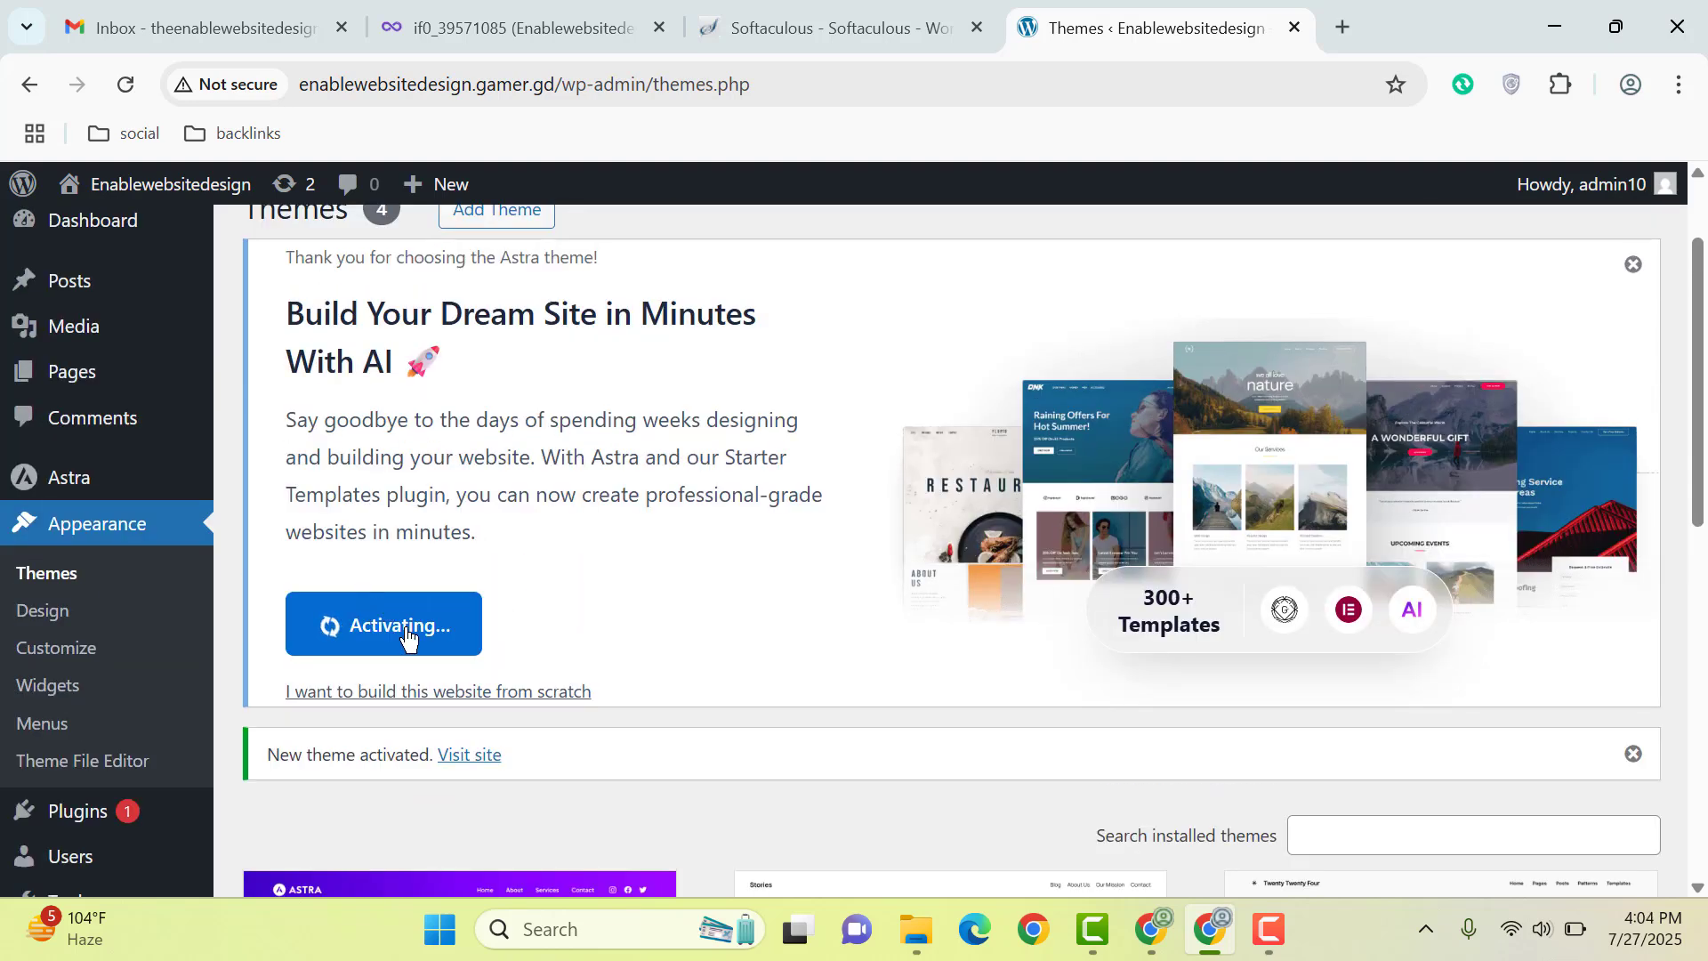
scroll(378, 640, "down", 2)
mouse_move(97, 678)
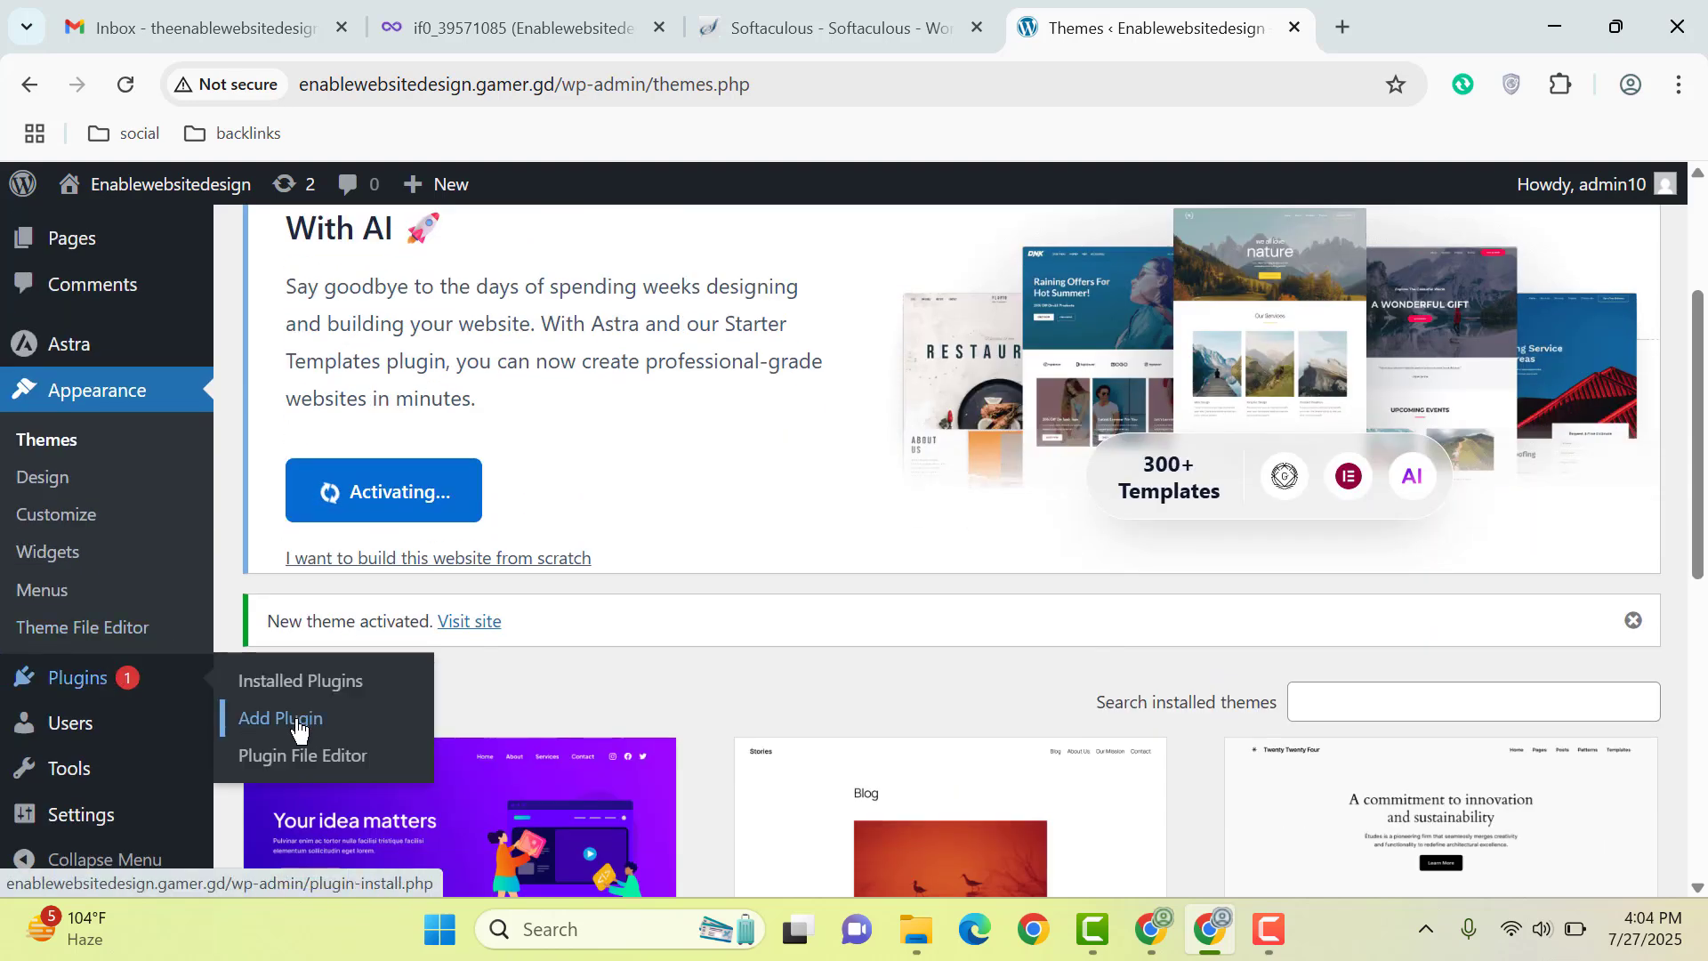
scroll(672, 483, "up", 3)
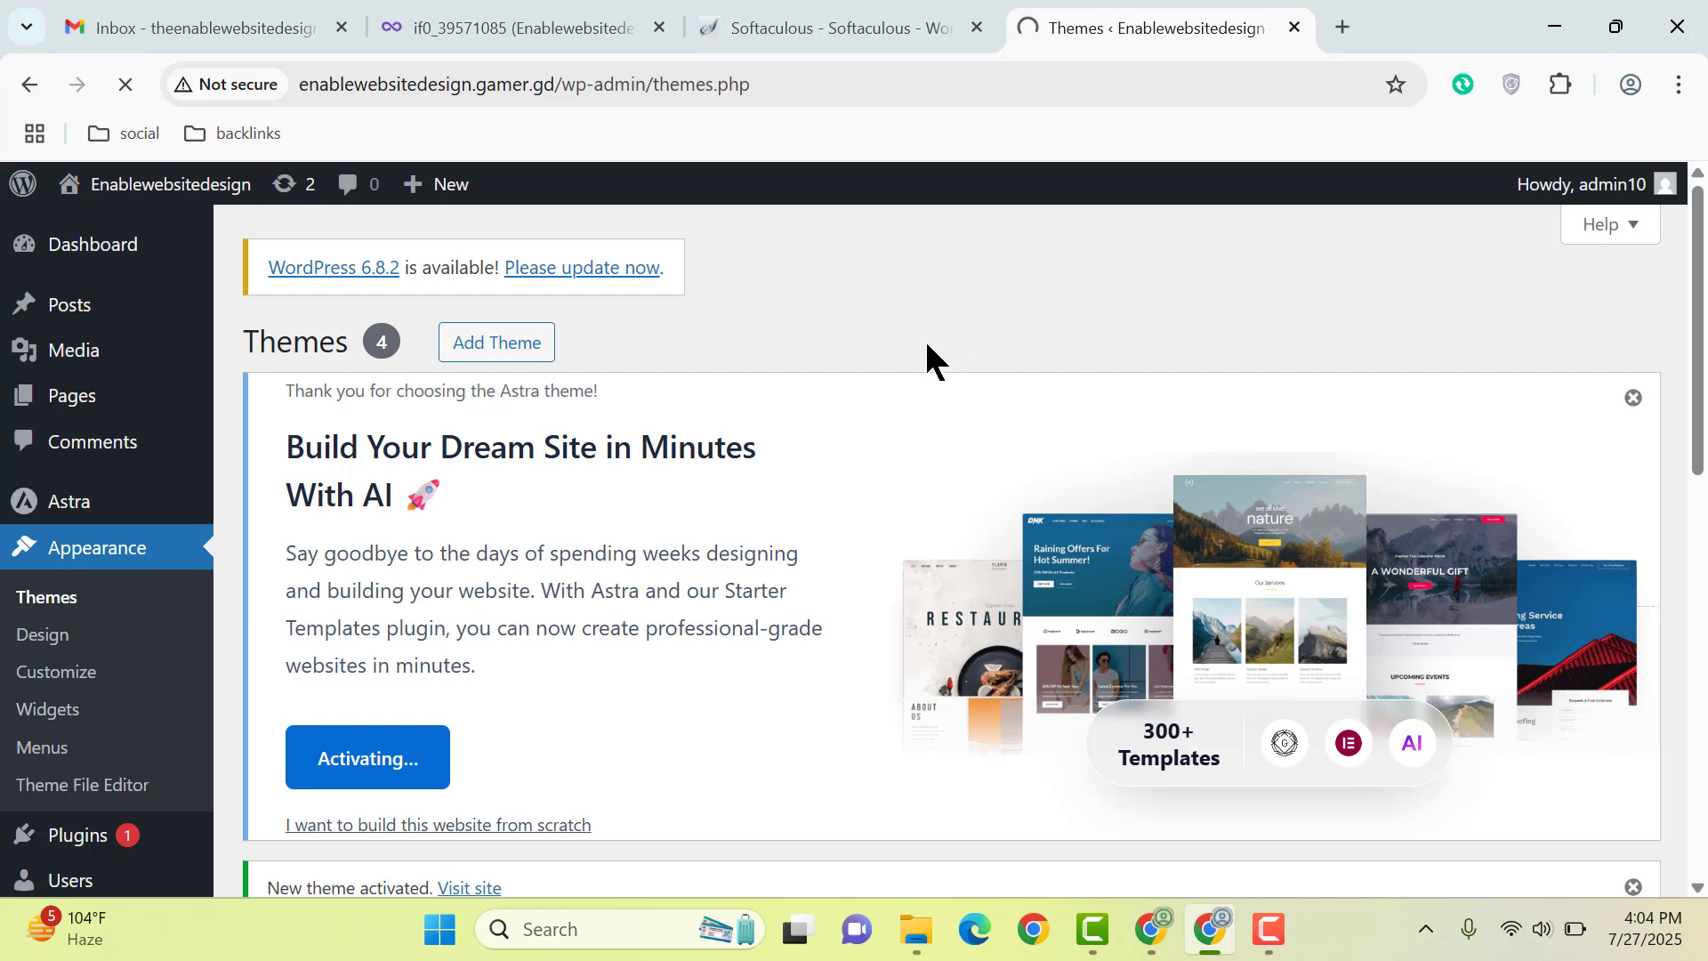
scroll(925, 365, "down", 3)
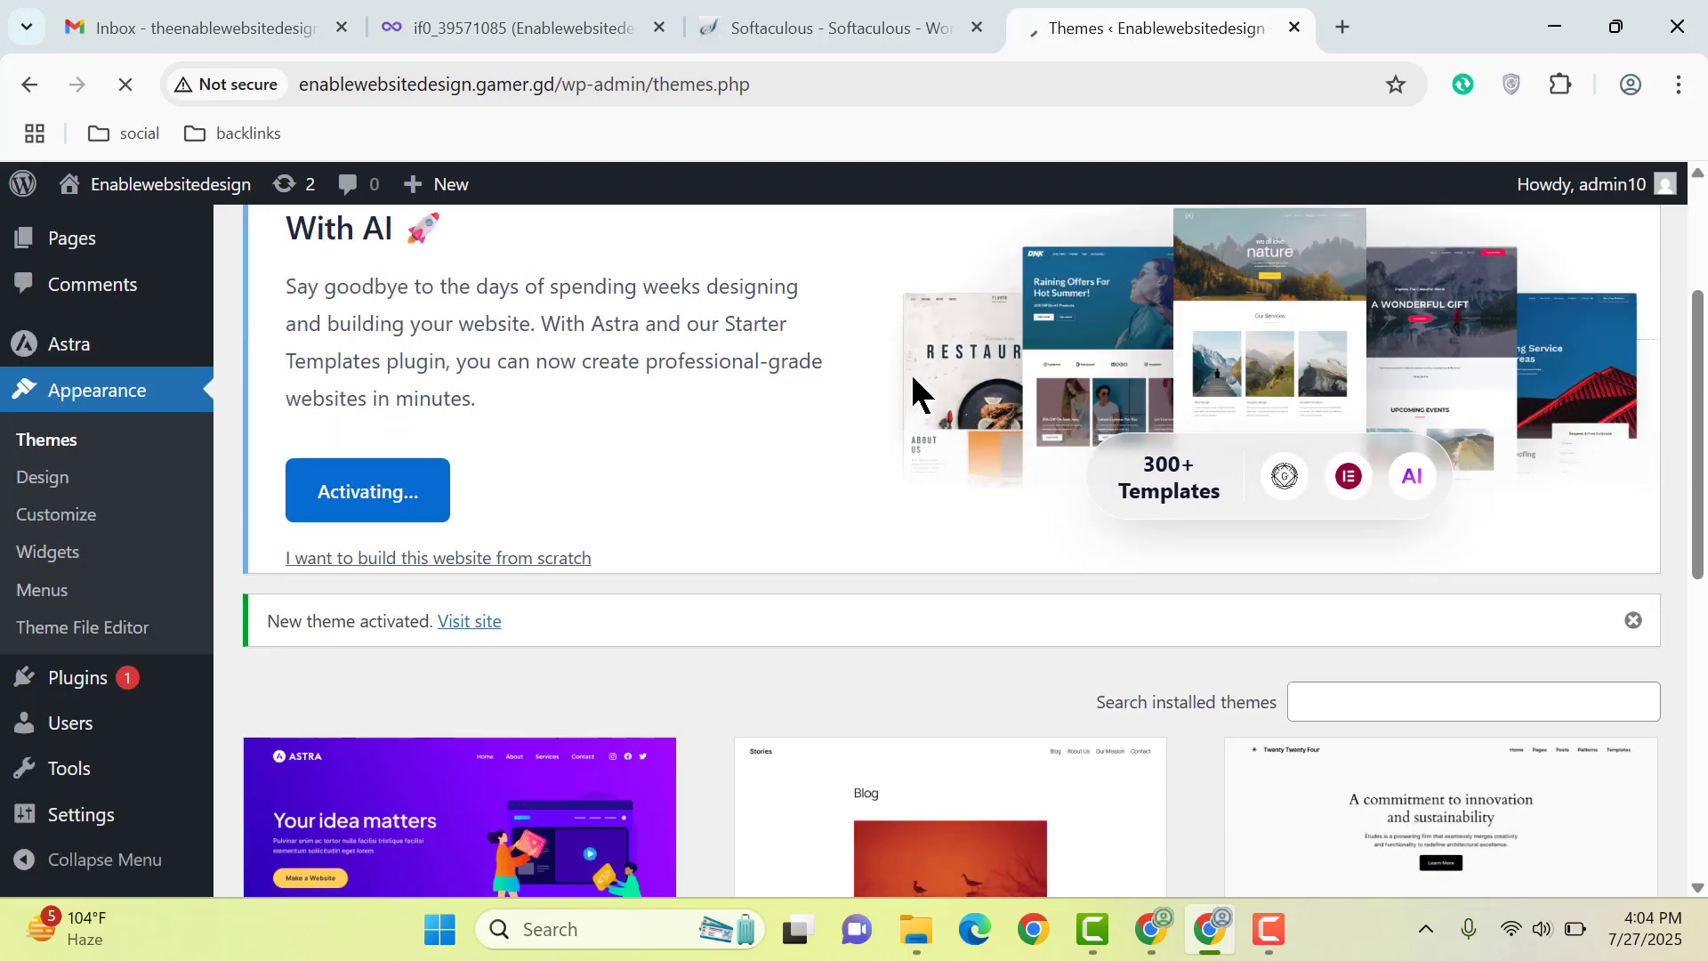
scroll(546, 467, "up", 3)
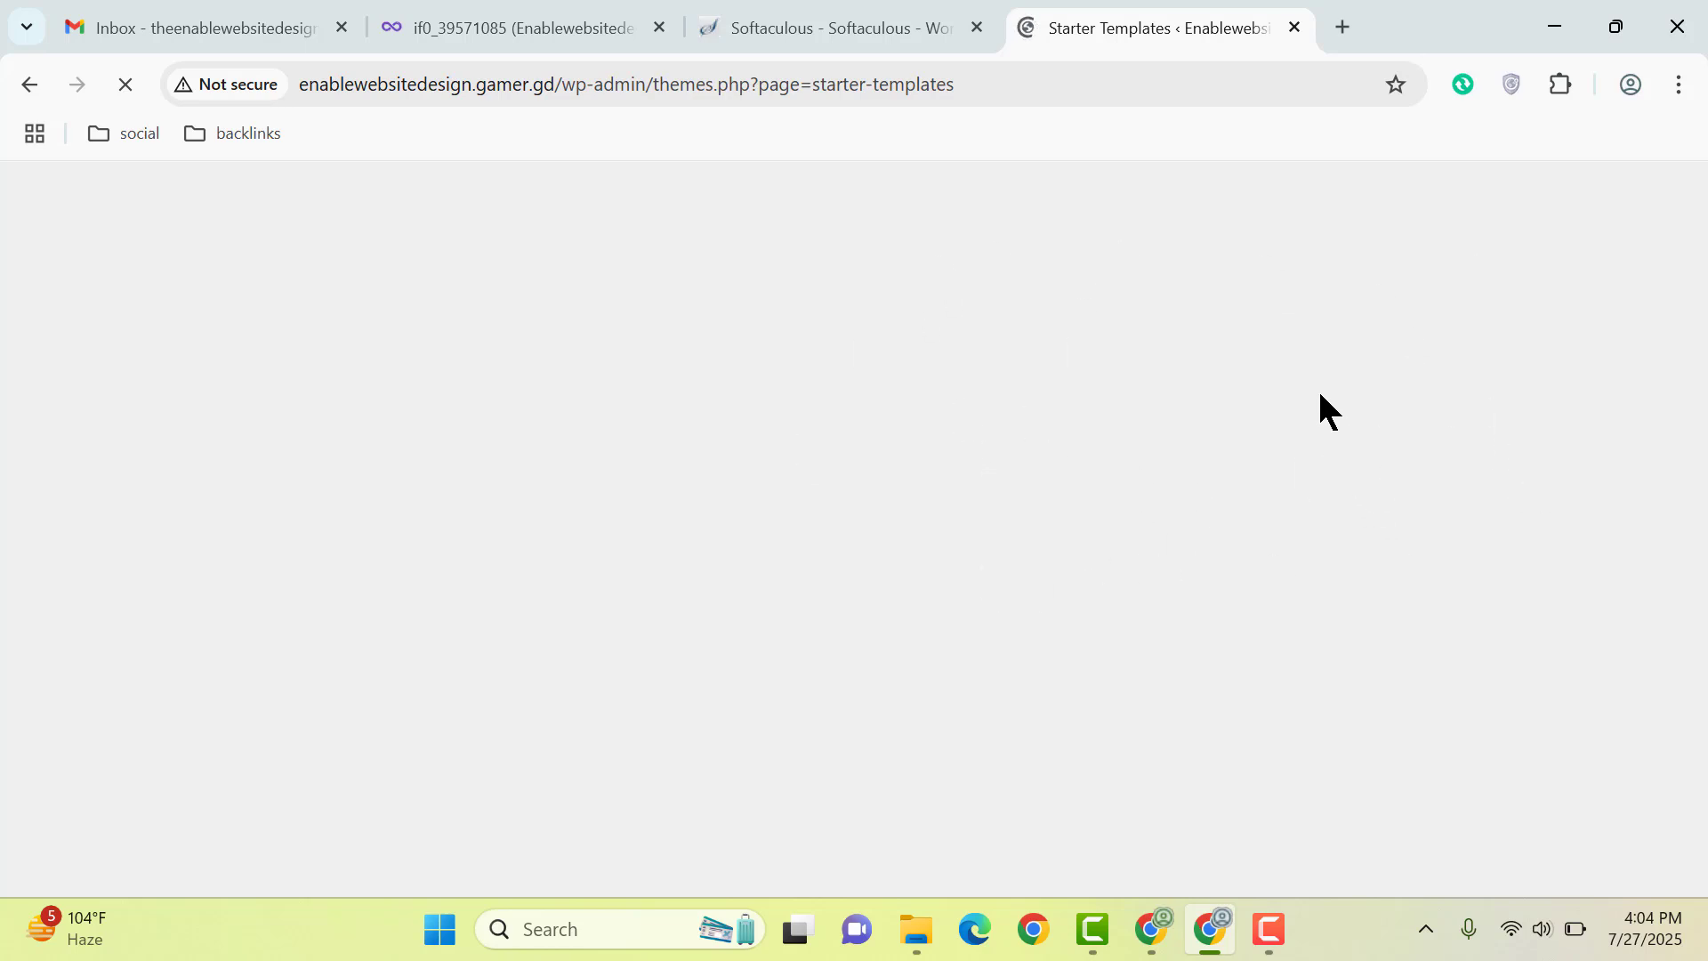
left_click(1269, 930)
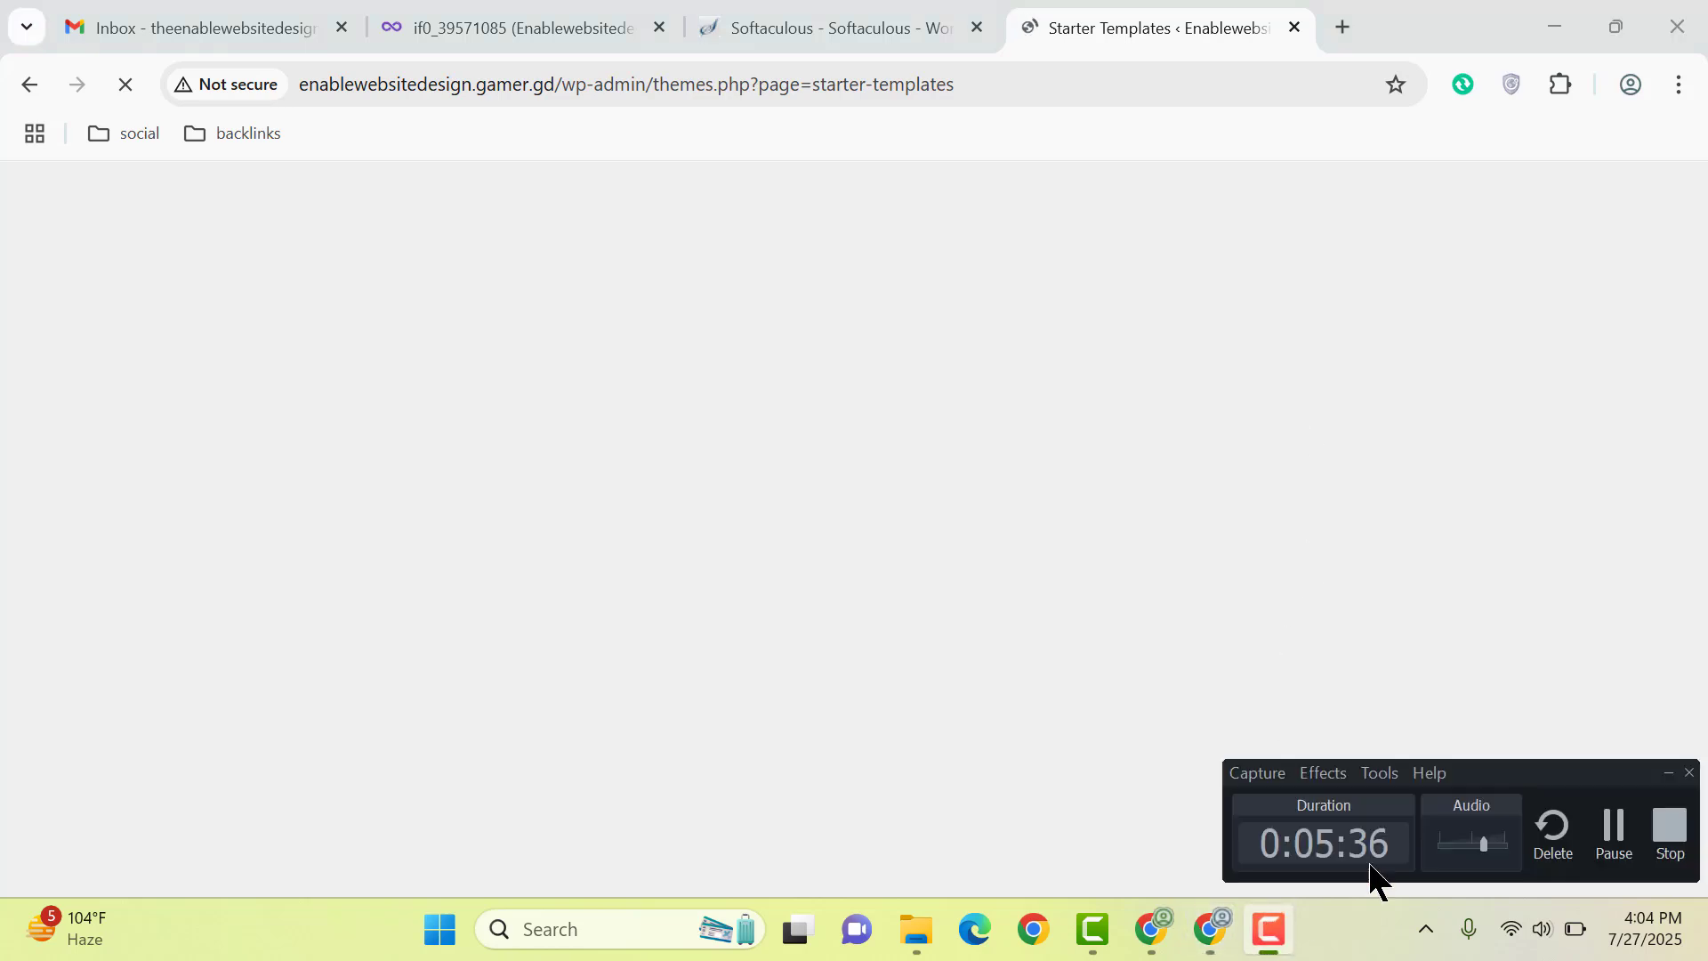
left_click(1608, 845)
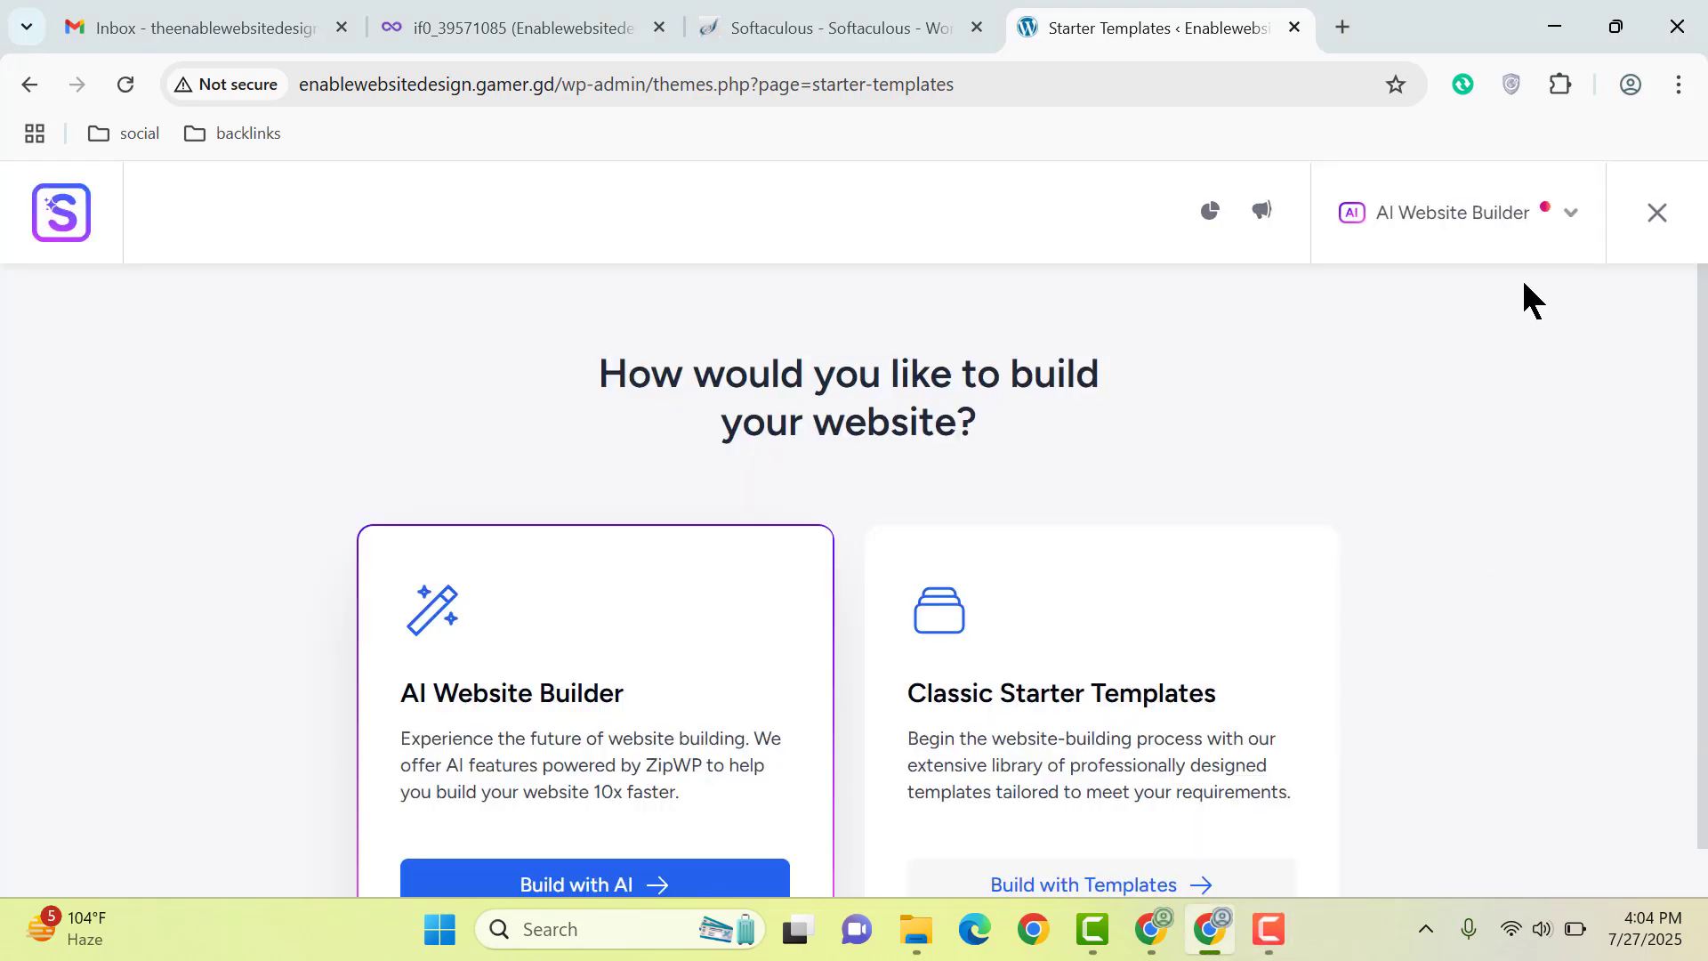
Step: Switch the template page builder to Elementor and browse the templates
left_click(1555, 222)
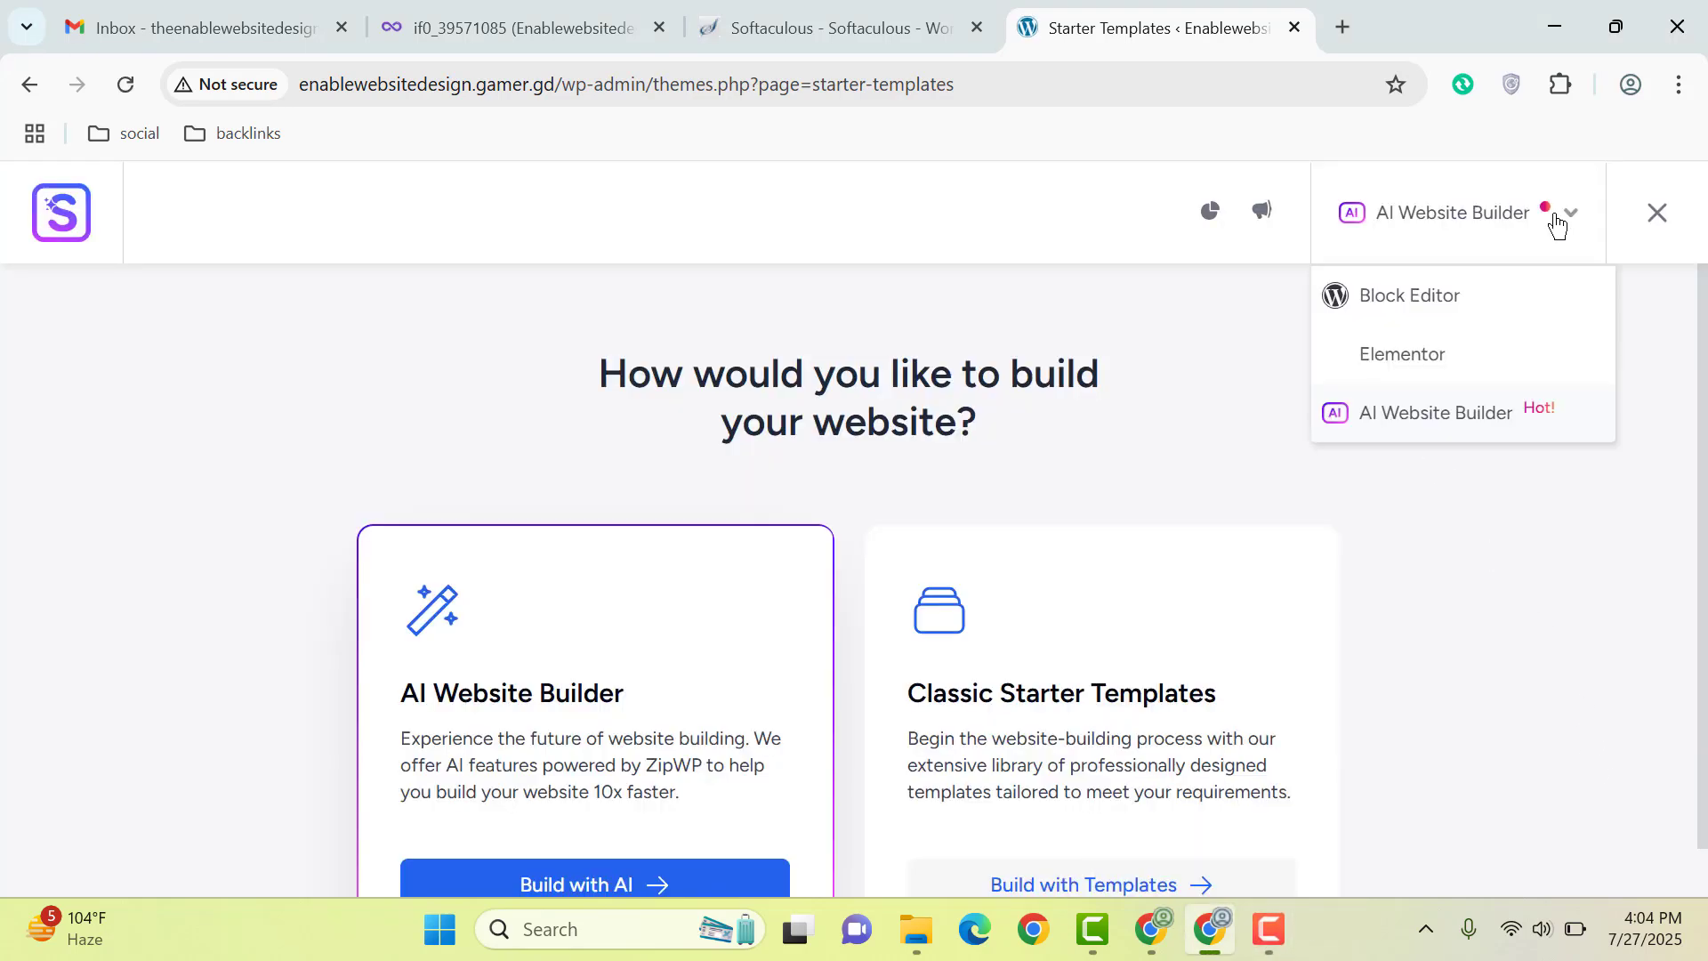
left_click(1381, 357)
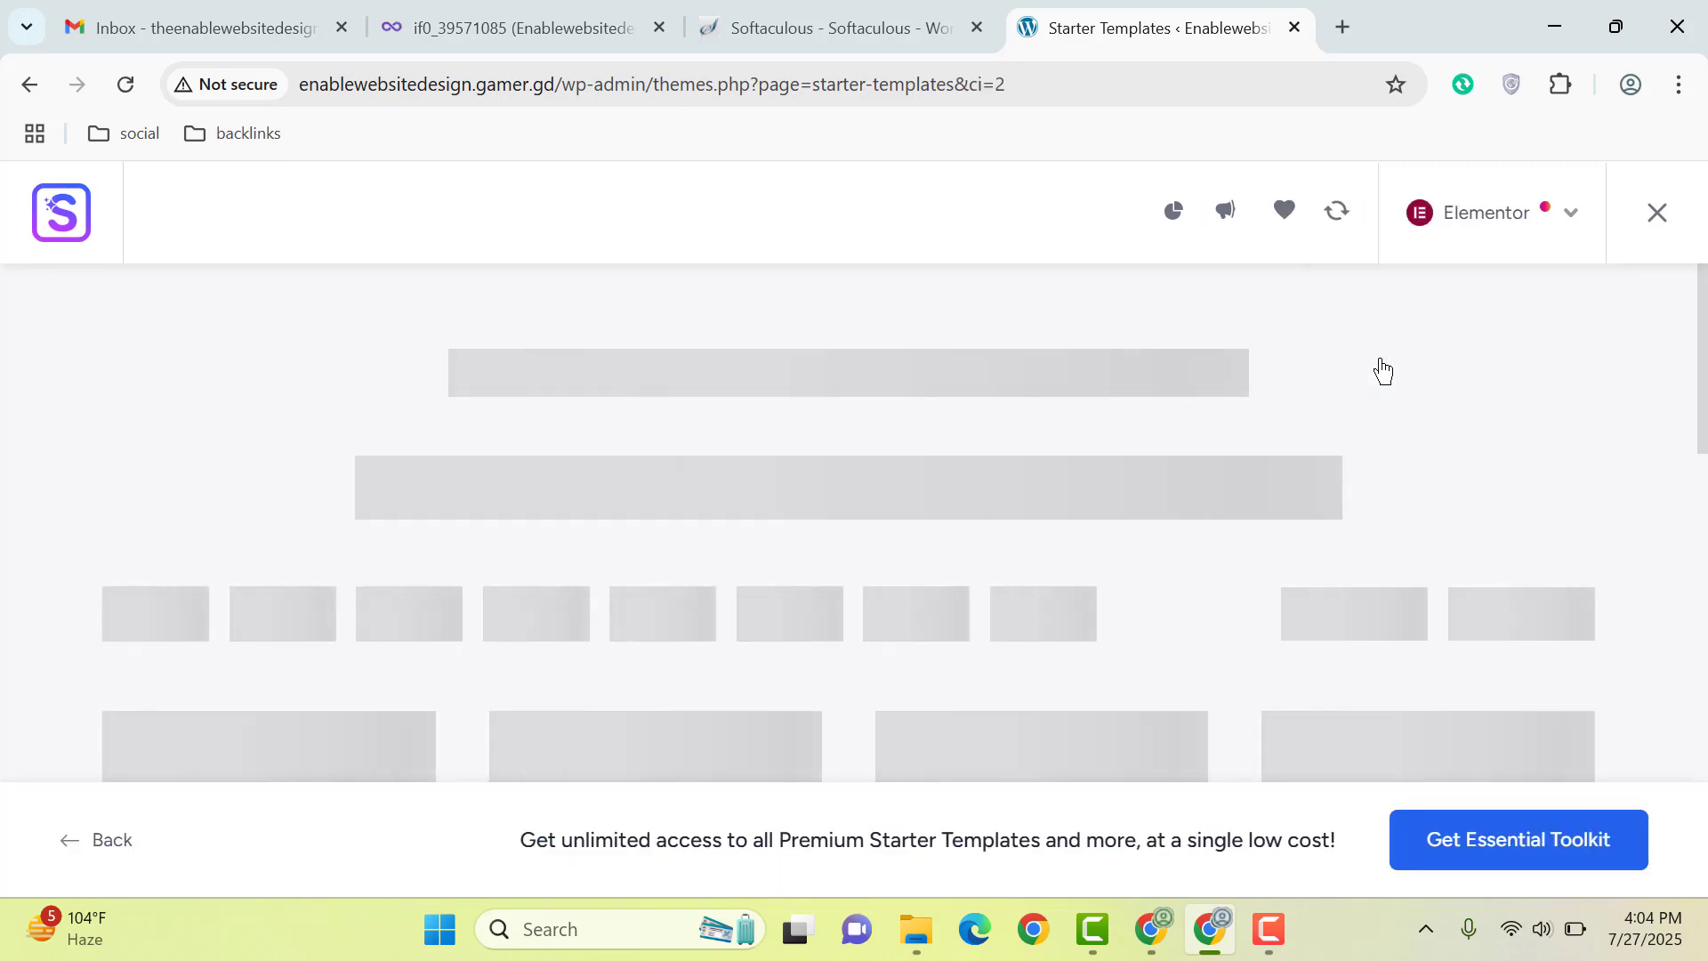
scroll(1396, 347, "down", 2)
scroll(1395, 346, "down", 5)
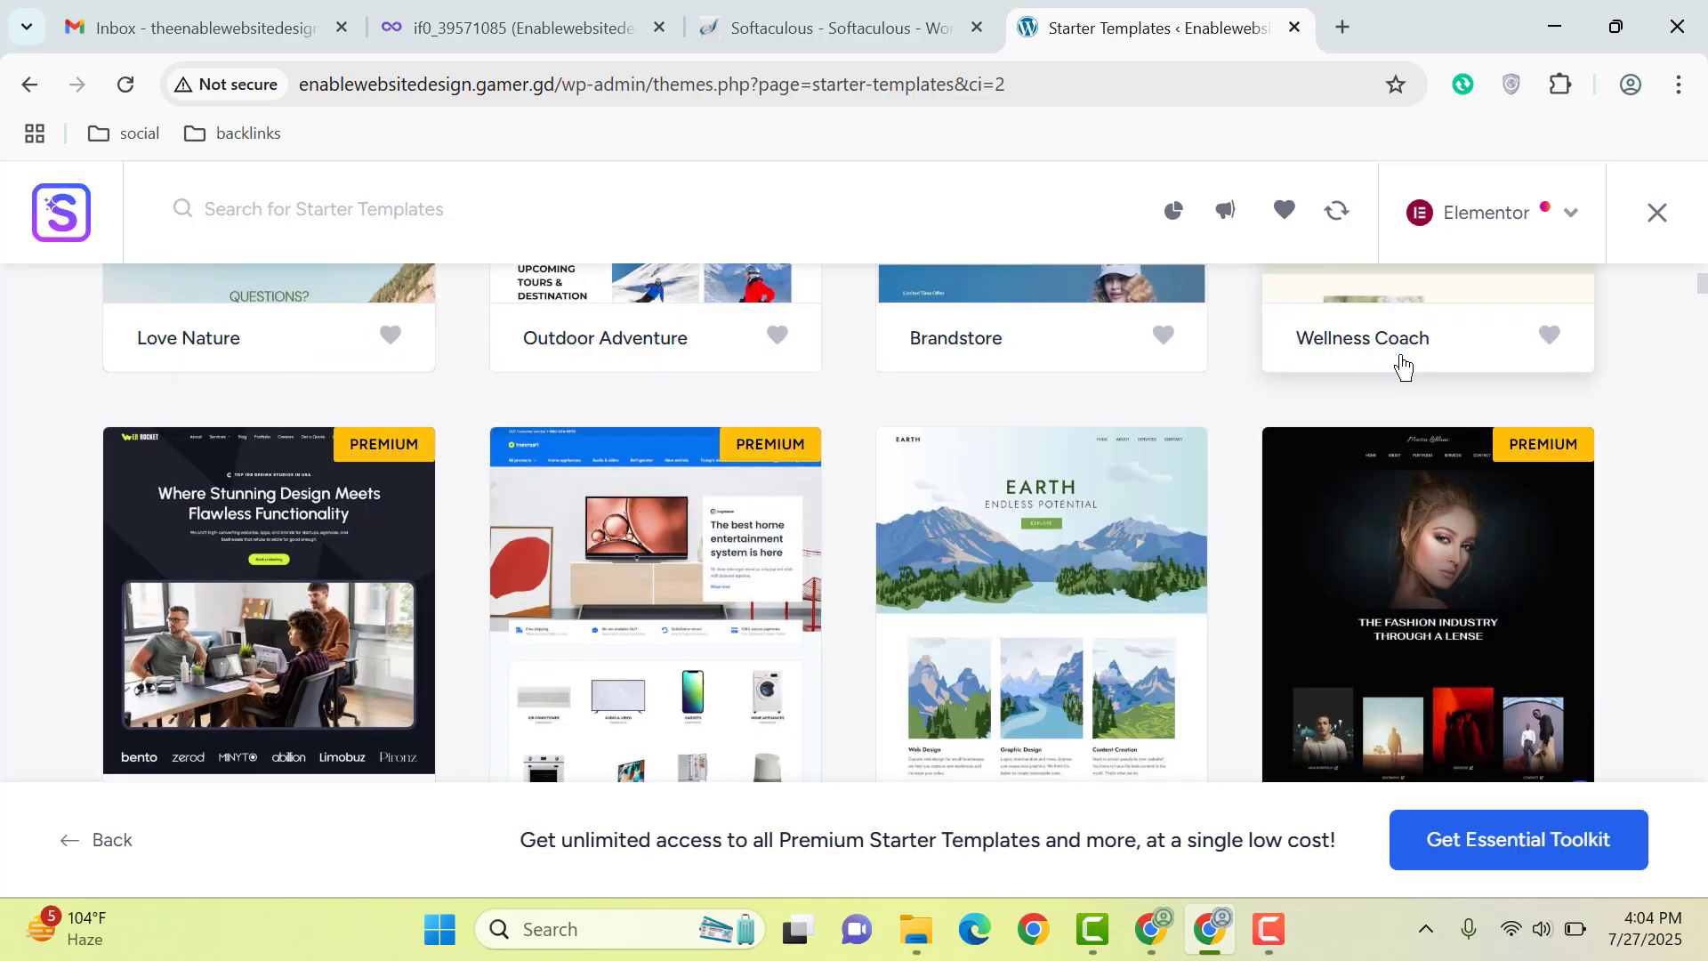
scroll(1402, 360, "down", 10)
scroll(1403, 377, "down", 4)
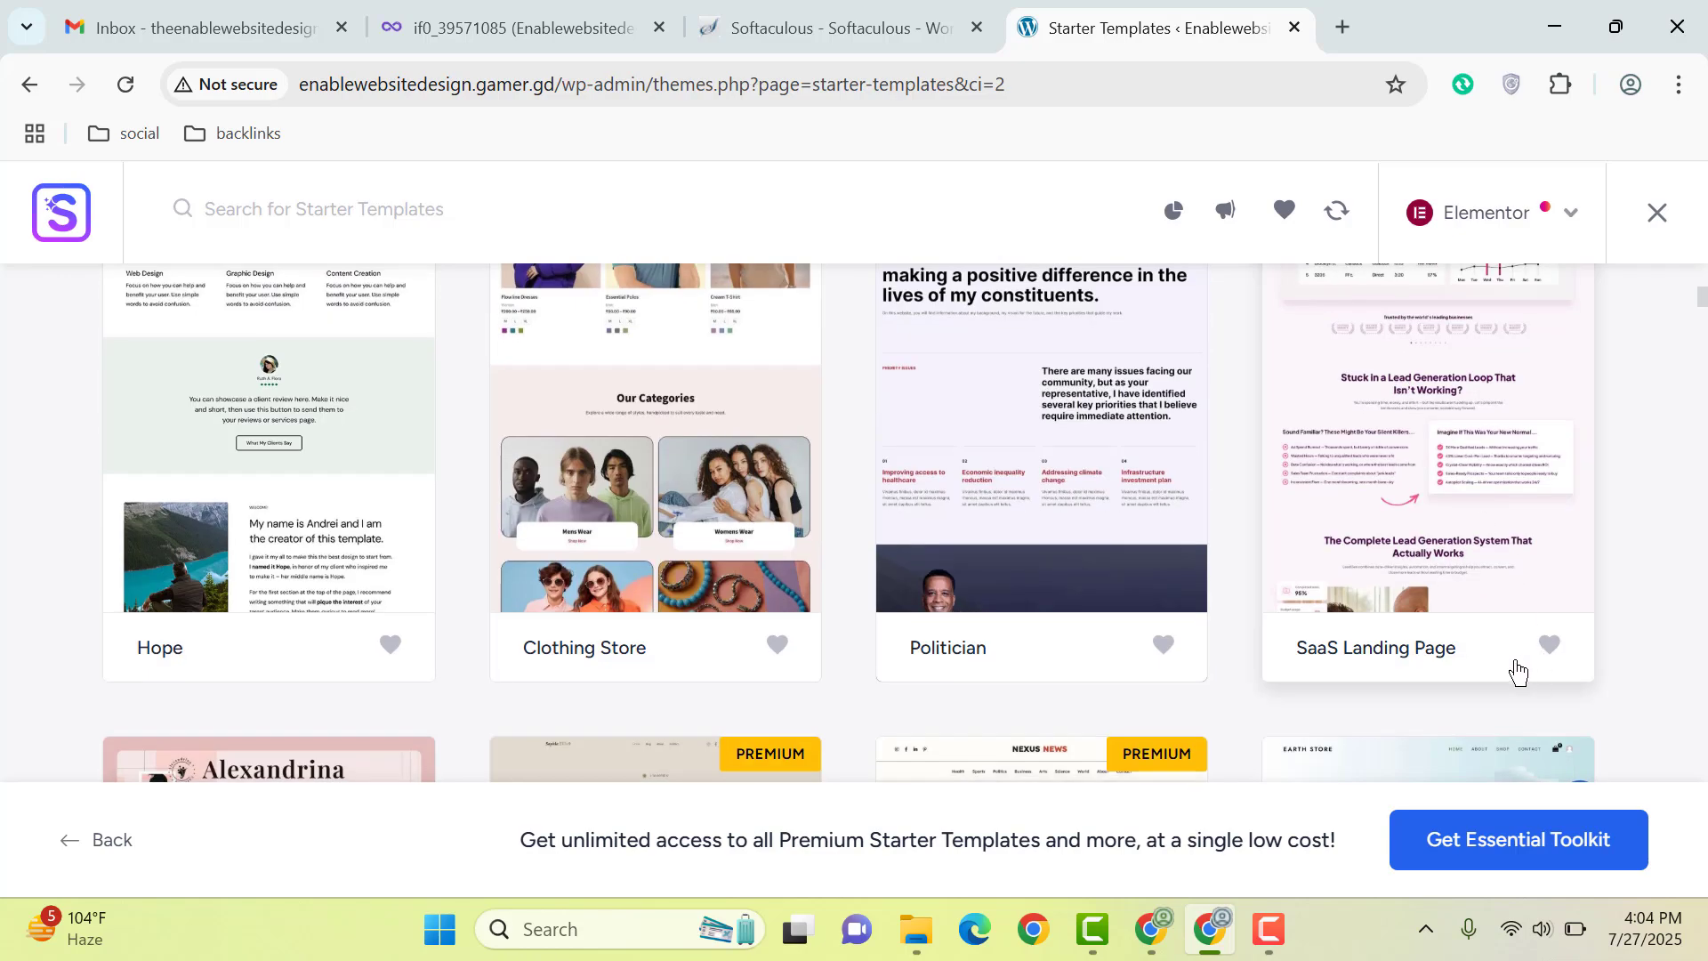
scroll(1262, 583, "up", 3)
scroll(1494, 608, "up", 15)
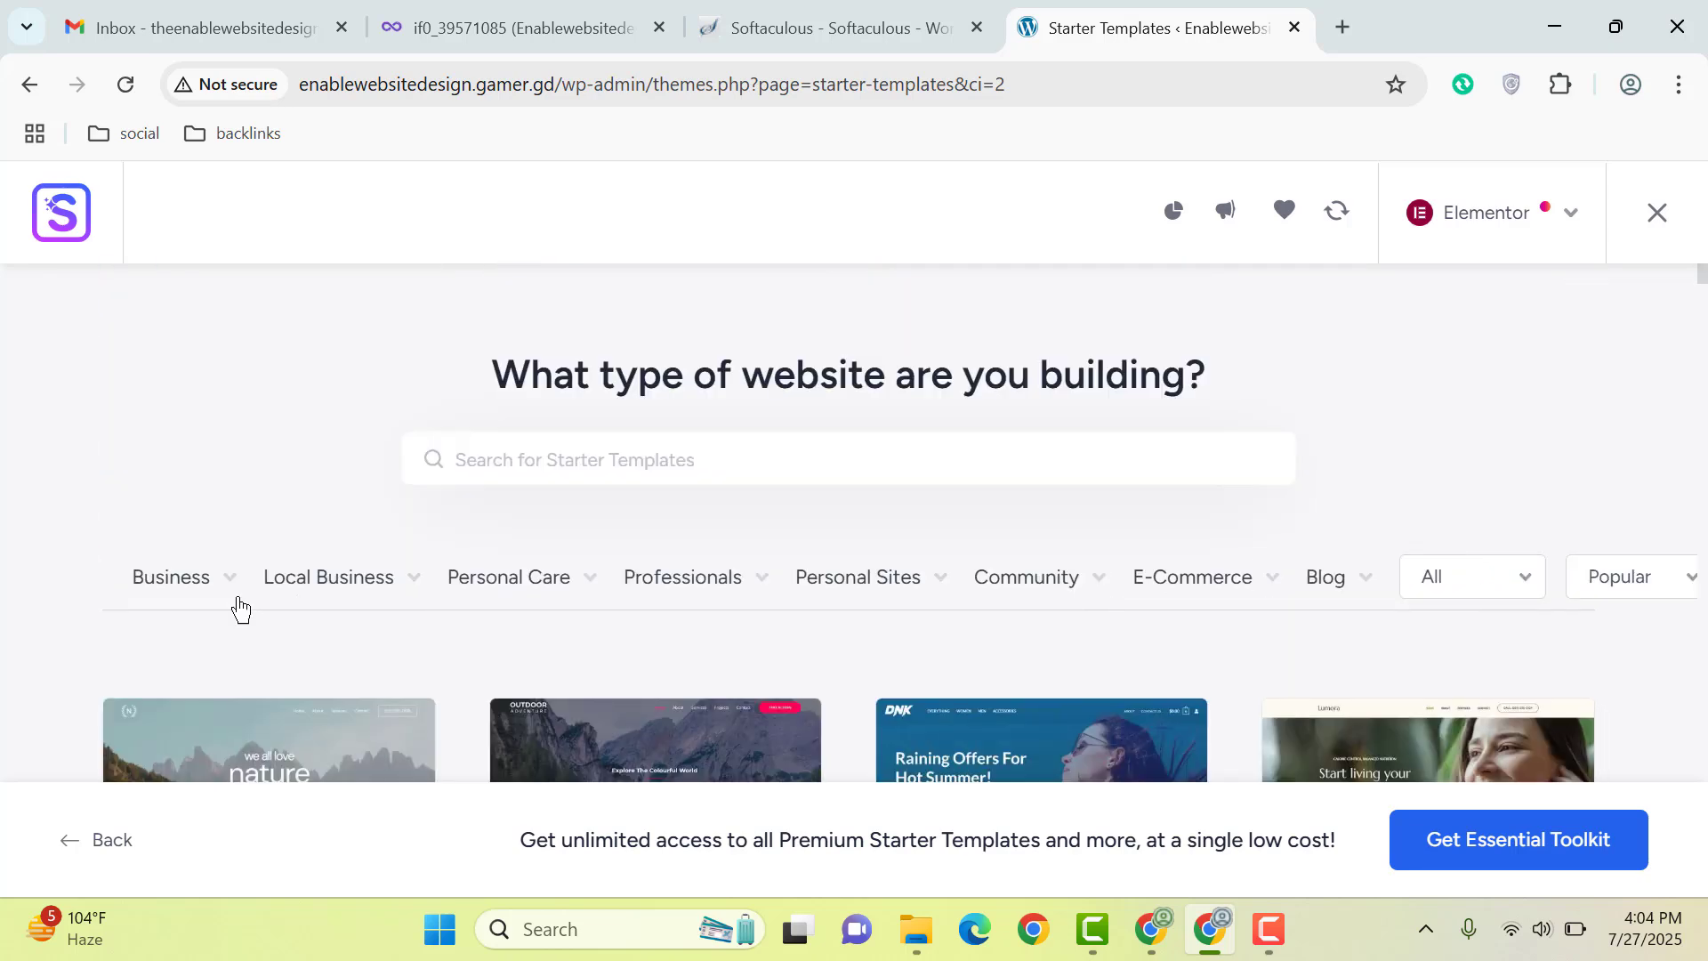
Step: Filter to Food Blog templates and scroll to the Creative Blog card
mouse_move(1353, 593)
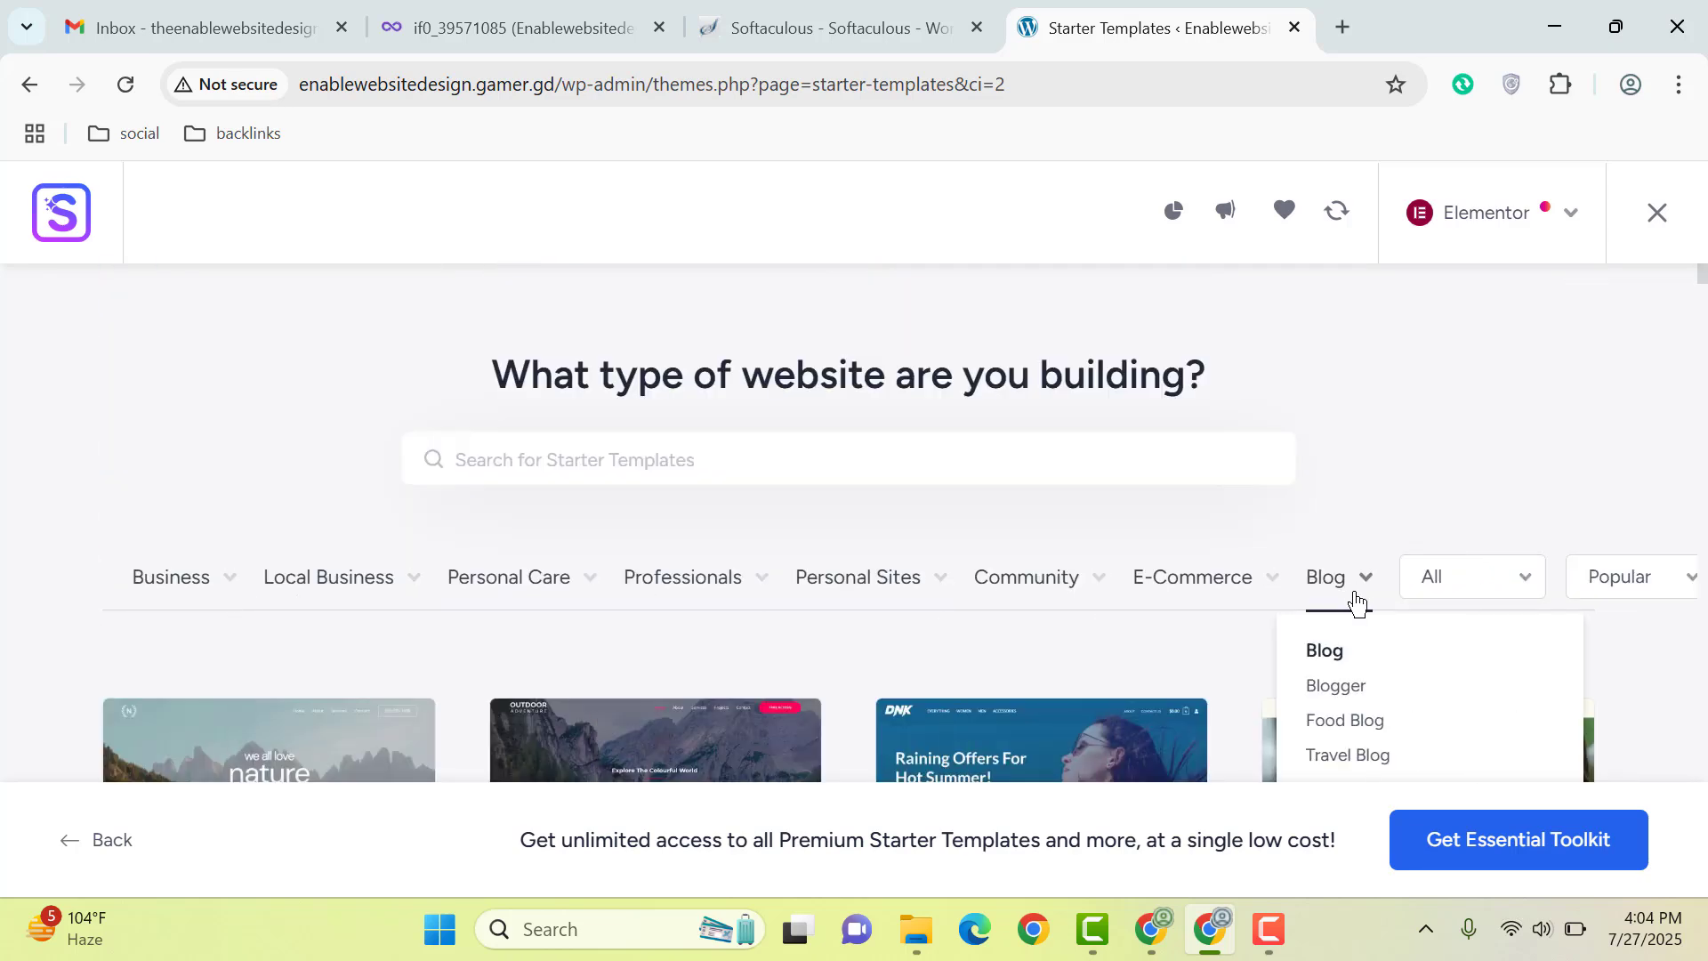
scroll(1354, 611, "down", 1)
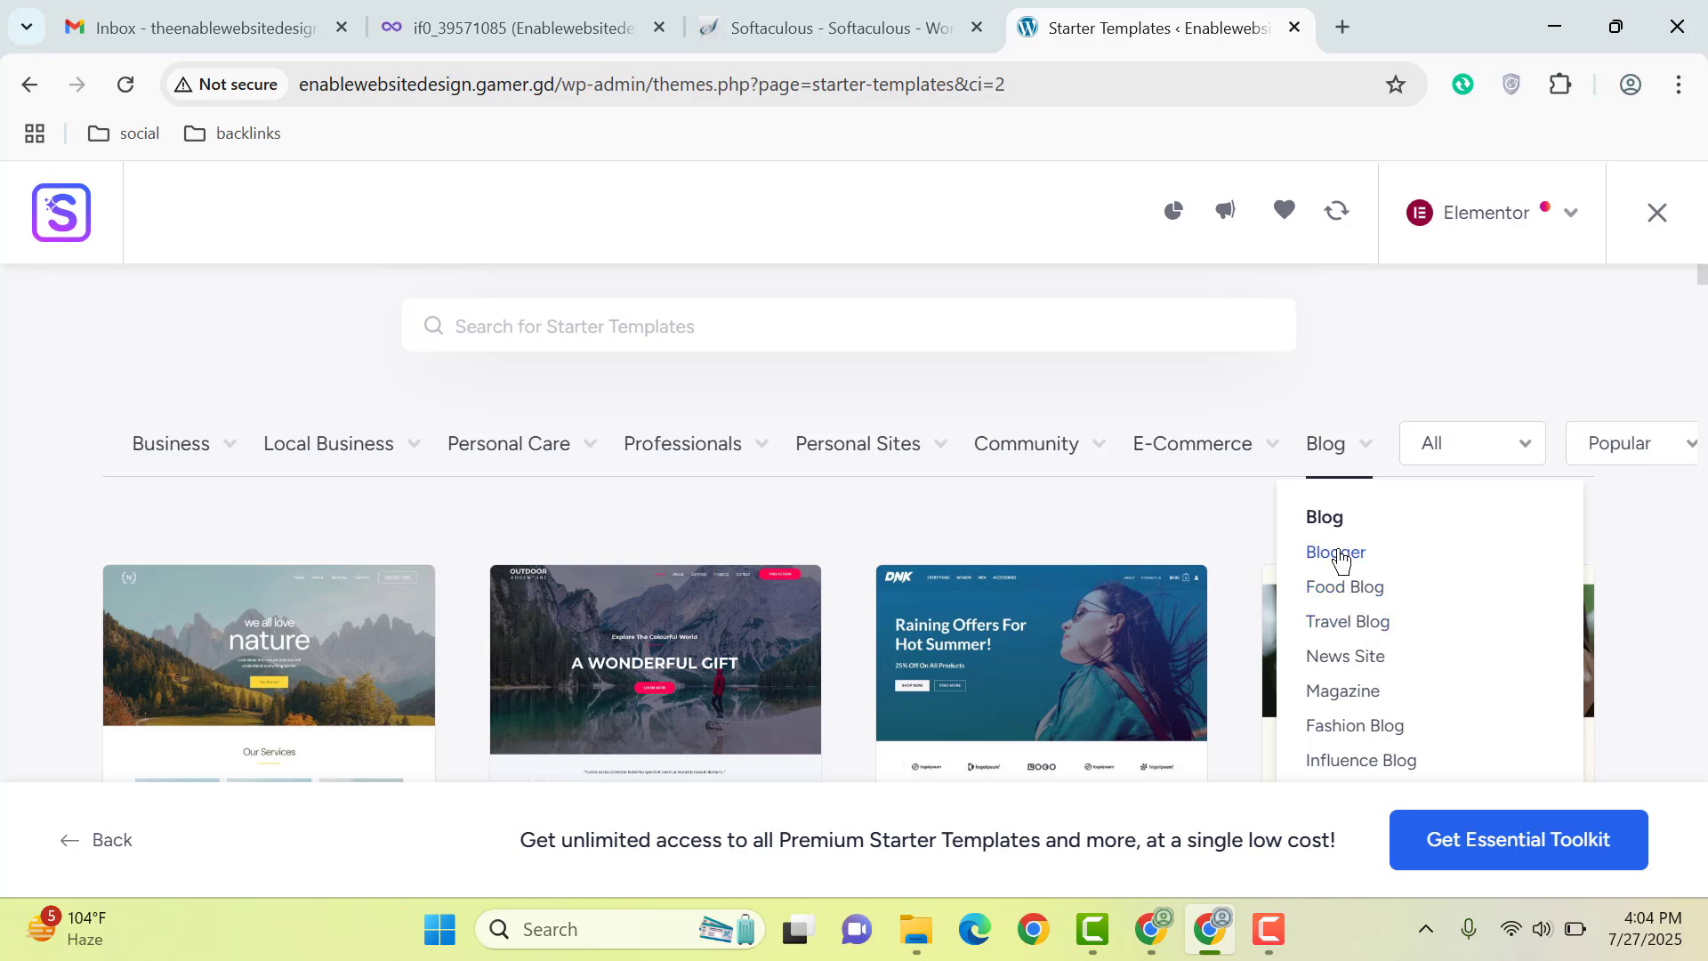
left_click(1364, 594)
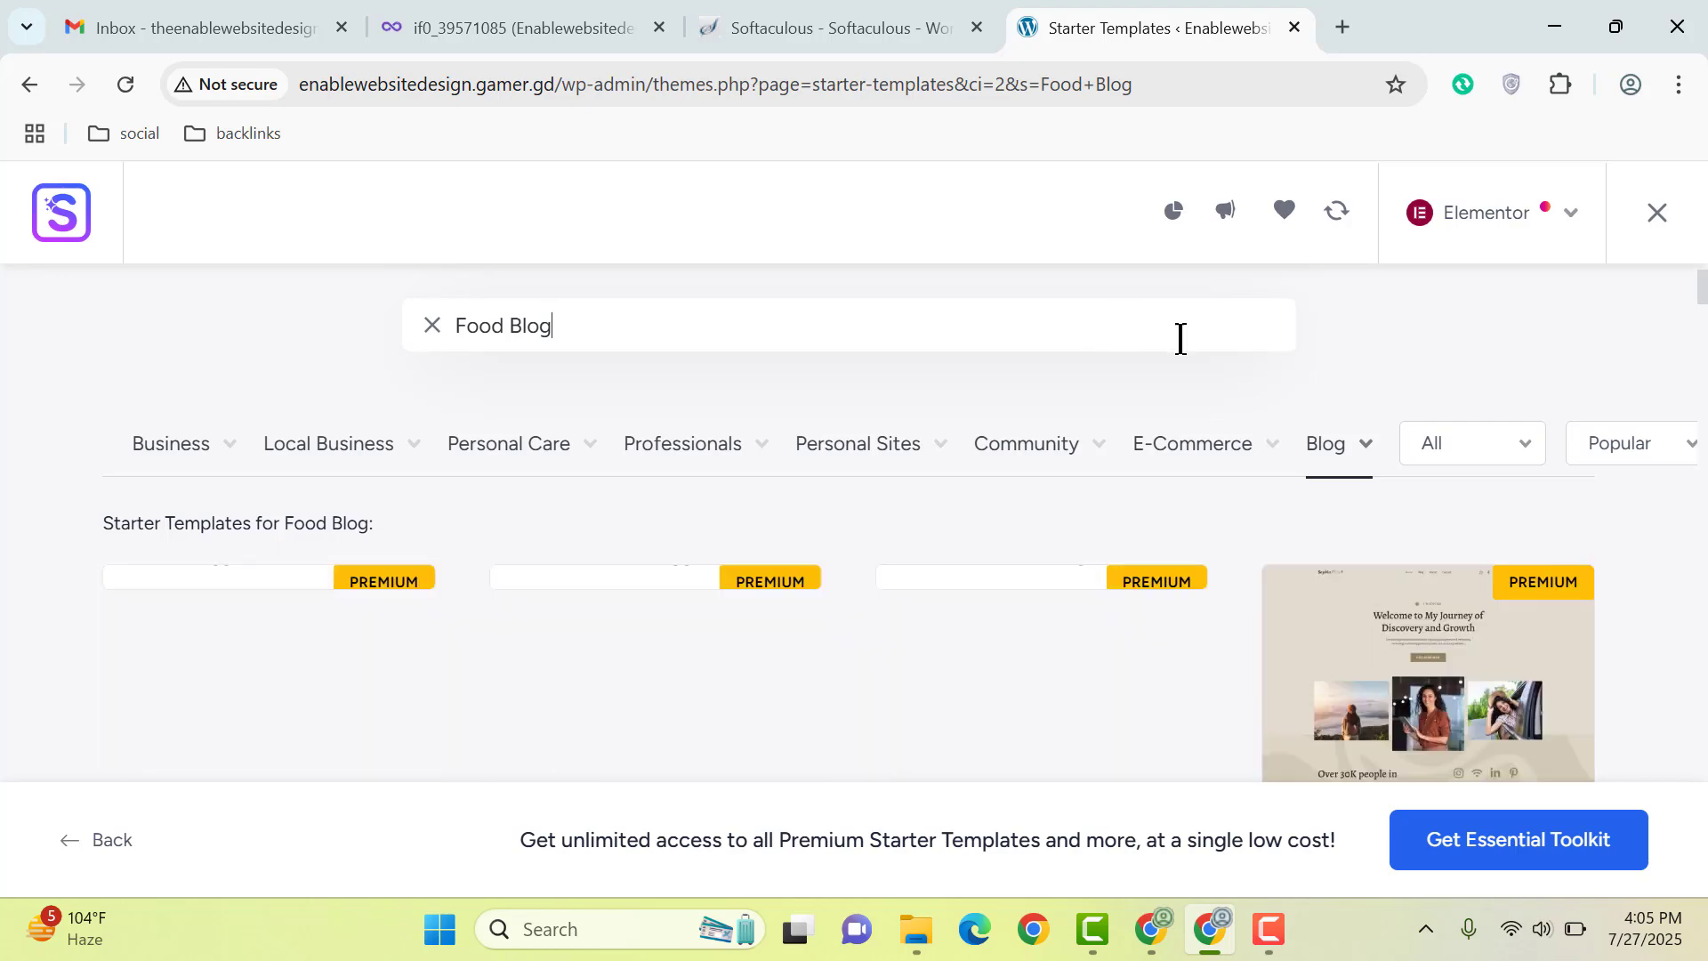
scroll(1383, 394, "down", 3)
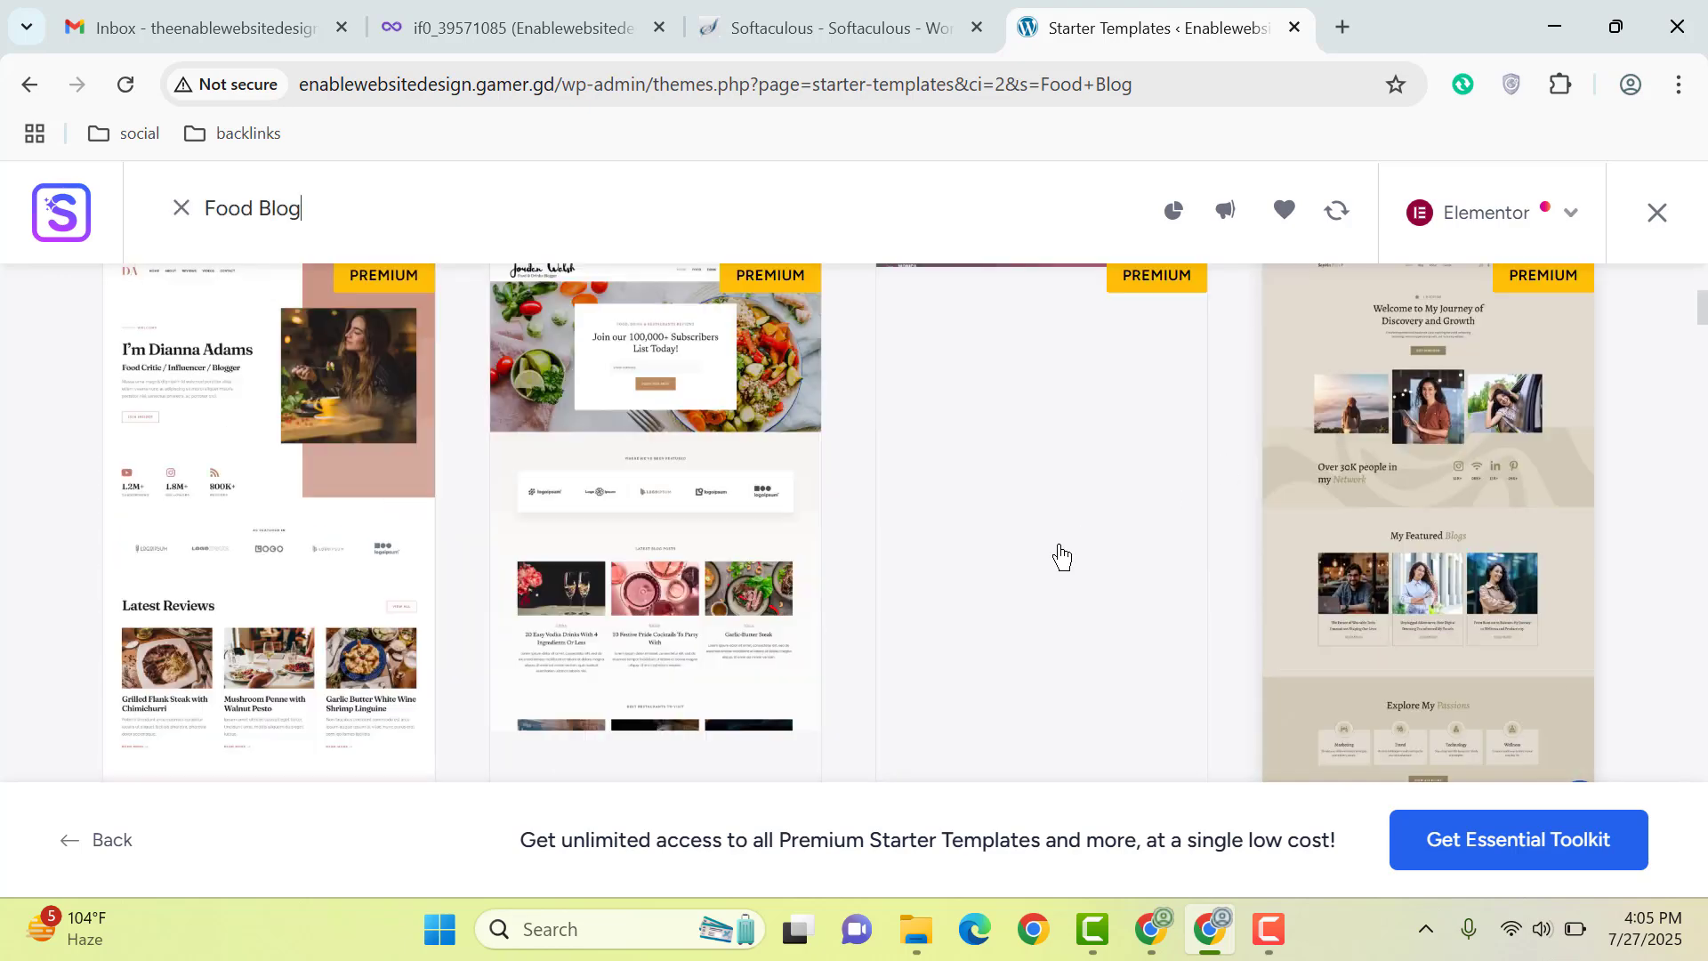
scroll(828, 610, "up", 3)
scroll(781, 585, "down", 5)
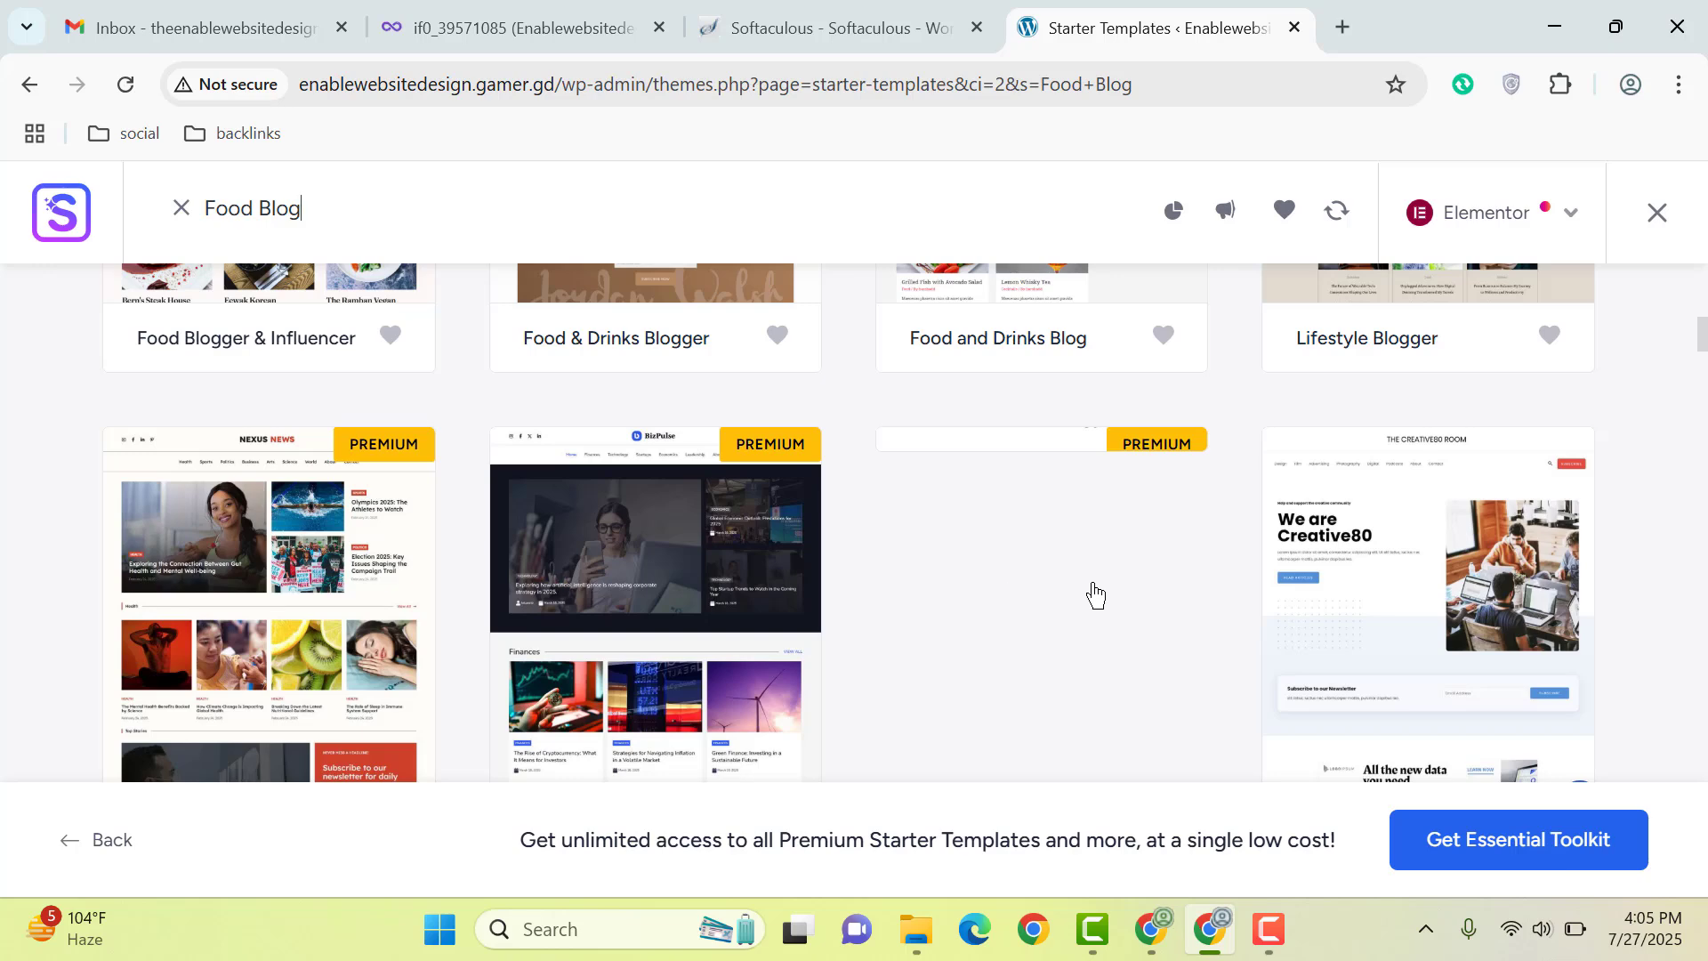
scroll(1095, 595, "down", 2)
scroll(1089, 592, "down", 5)
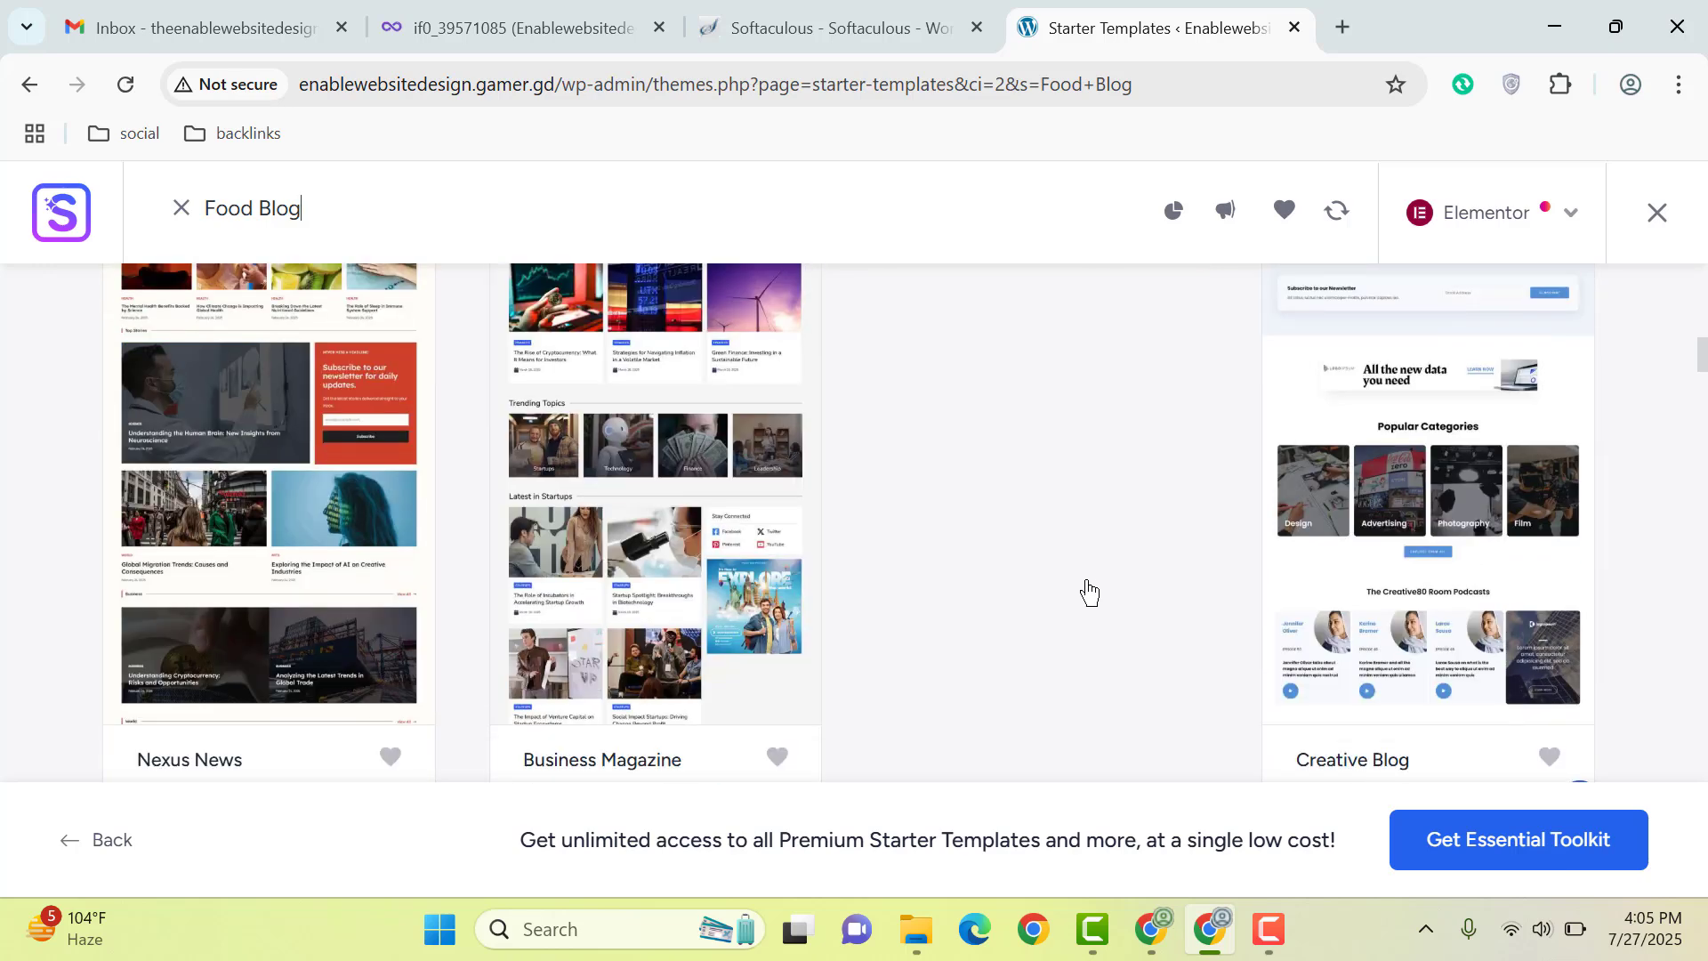
scroll(1428, 525, "up", 4)
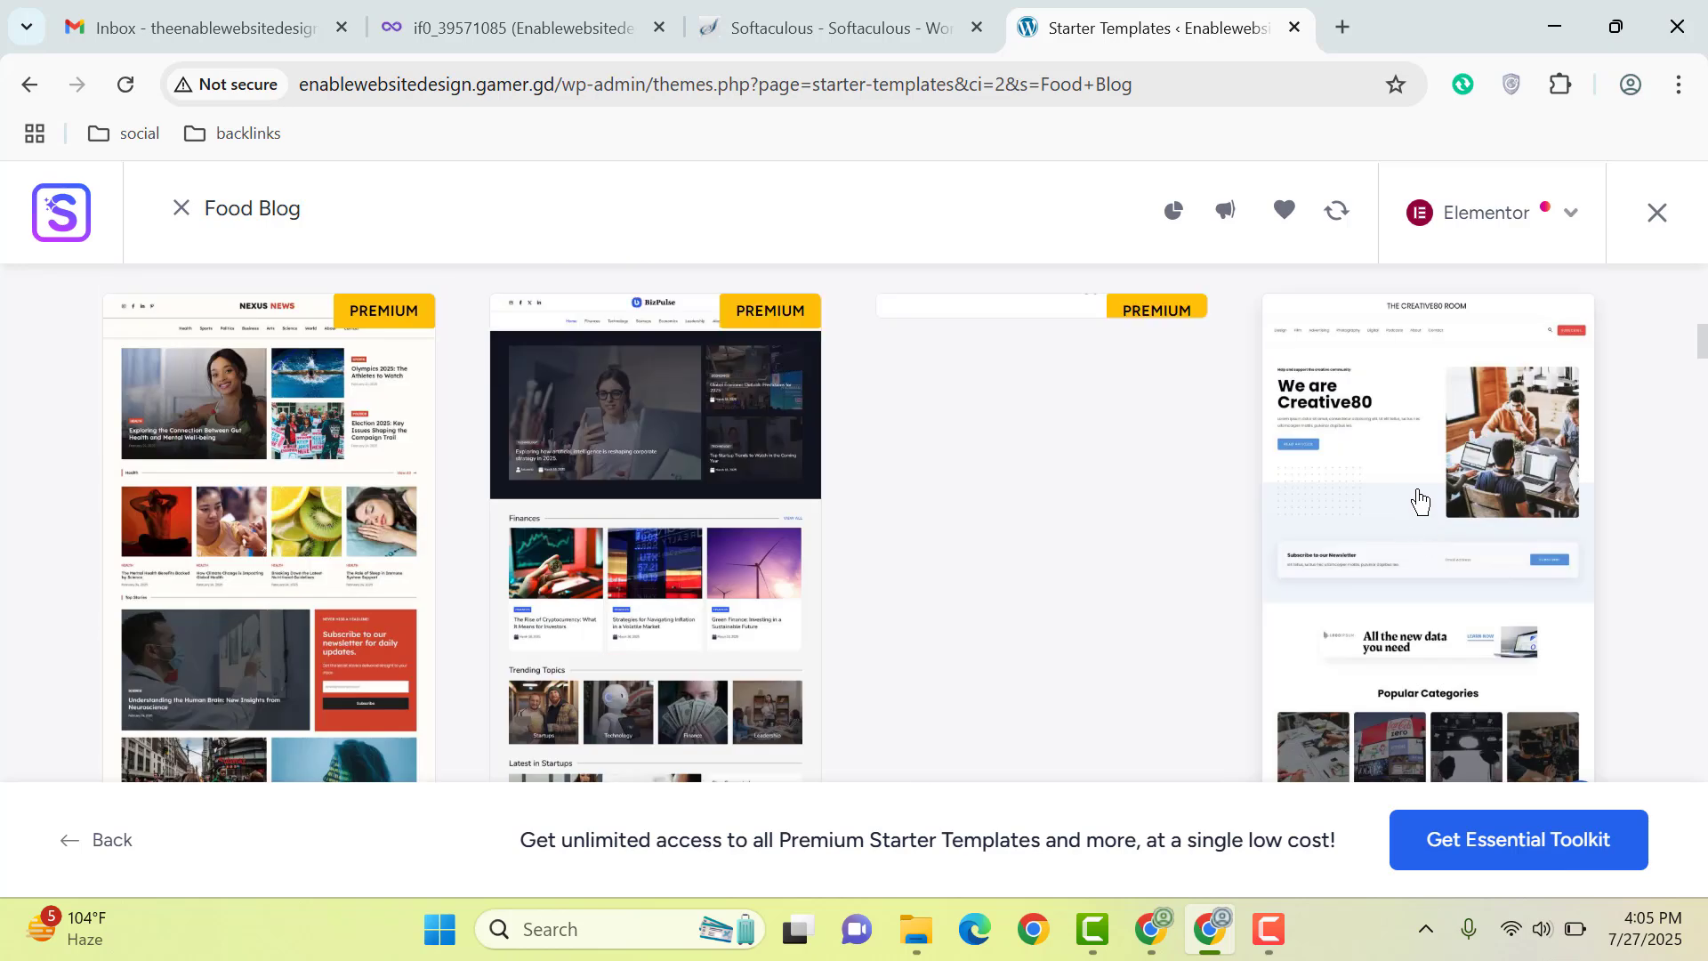
Step: Choose Creative Blog, keep the default fonts and colours, and skip feature selection
left_click(1422, 503)
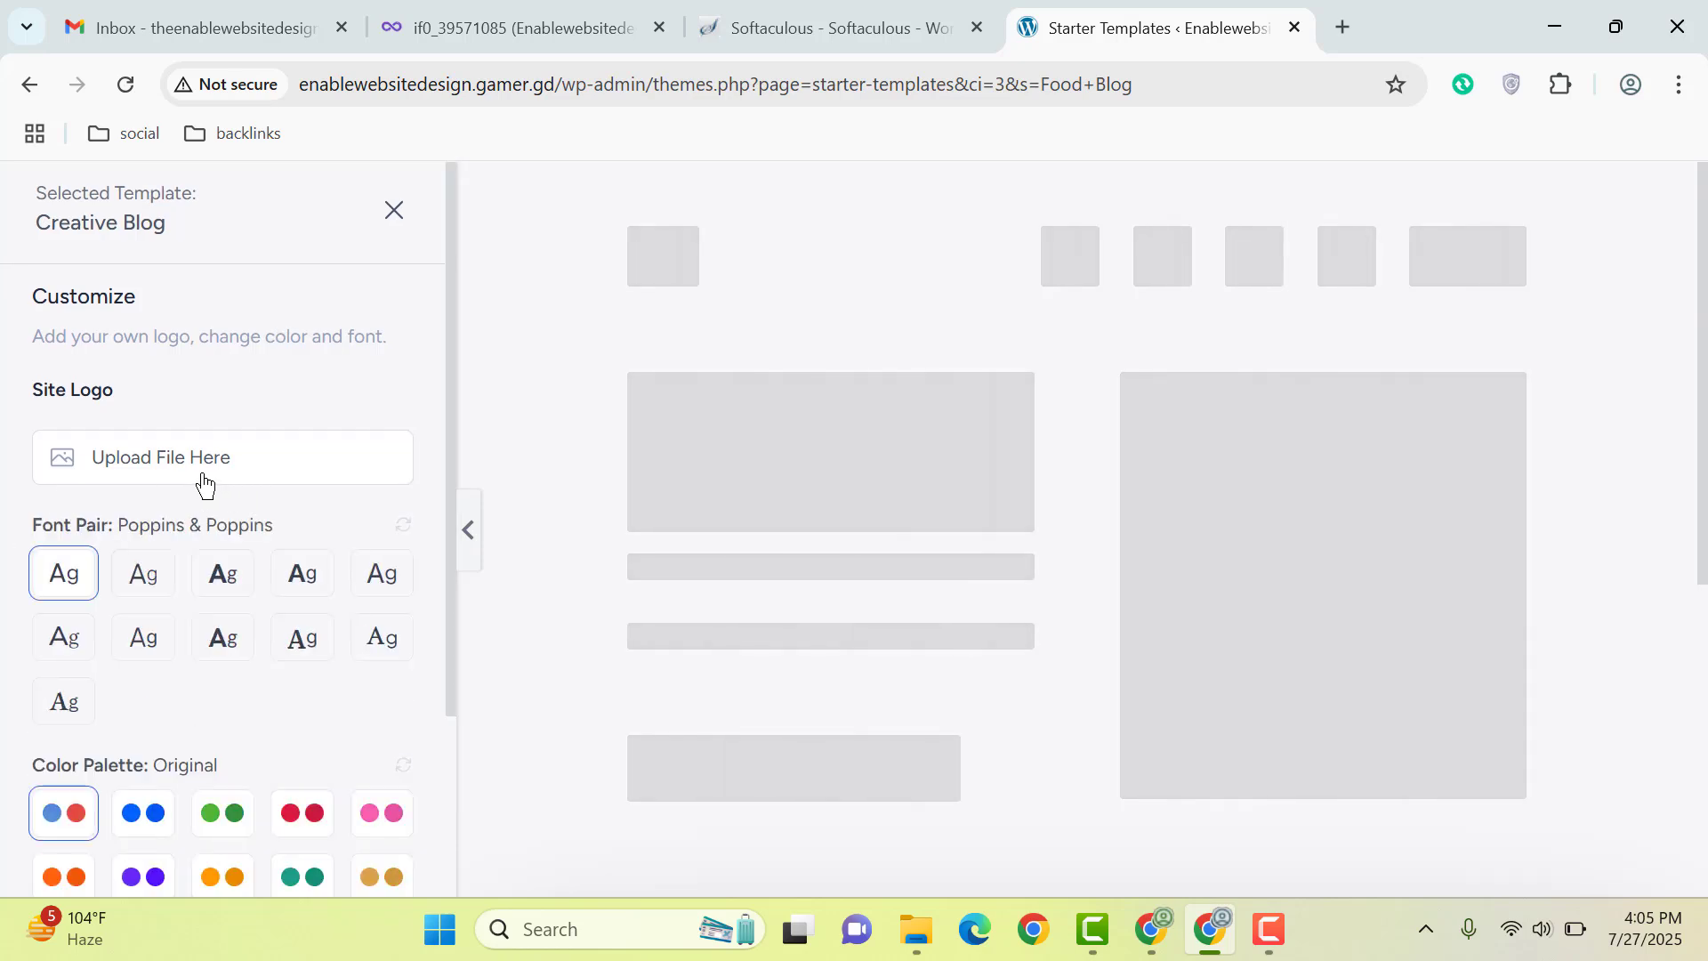
scroll(202, 480, "down", 3)
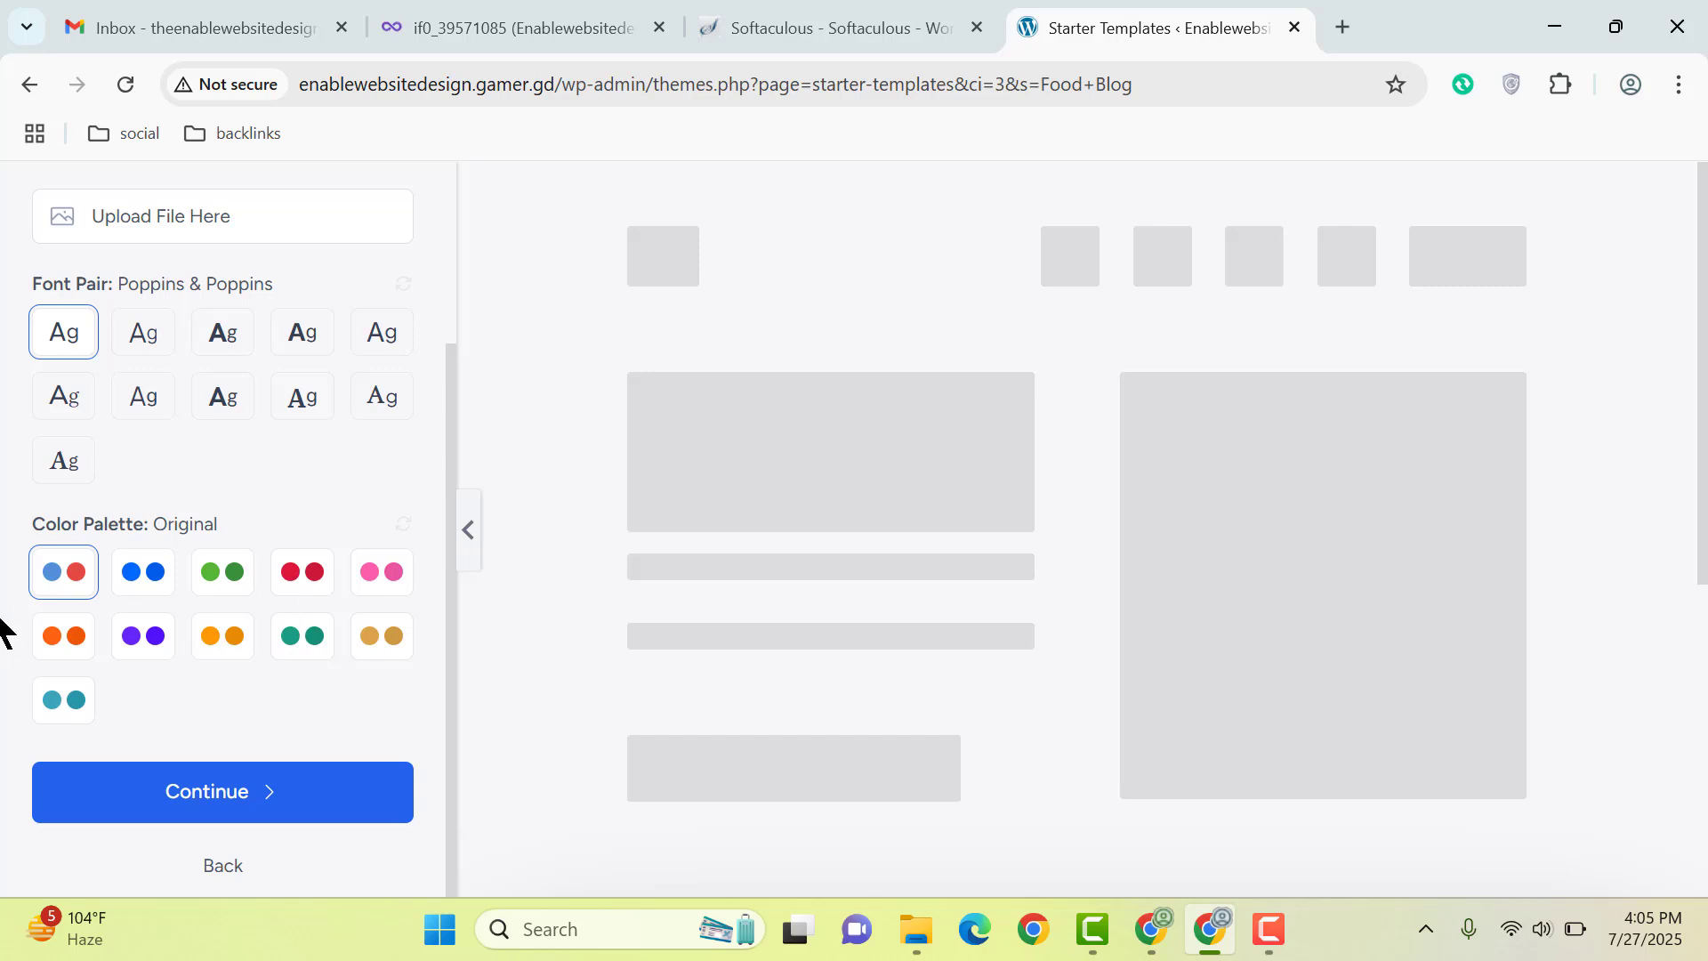
left_click(264, 801)
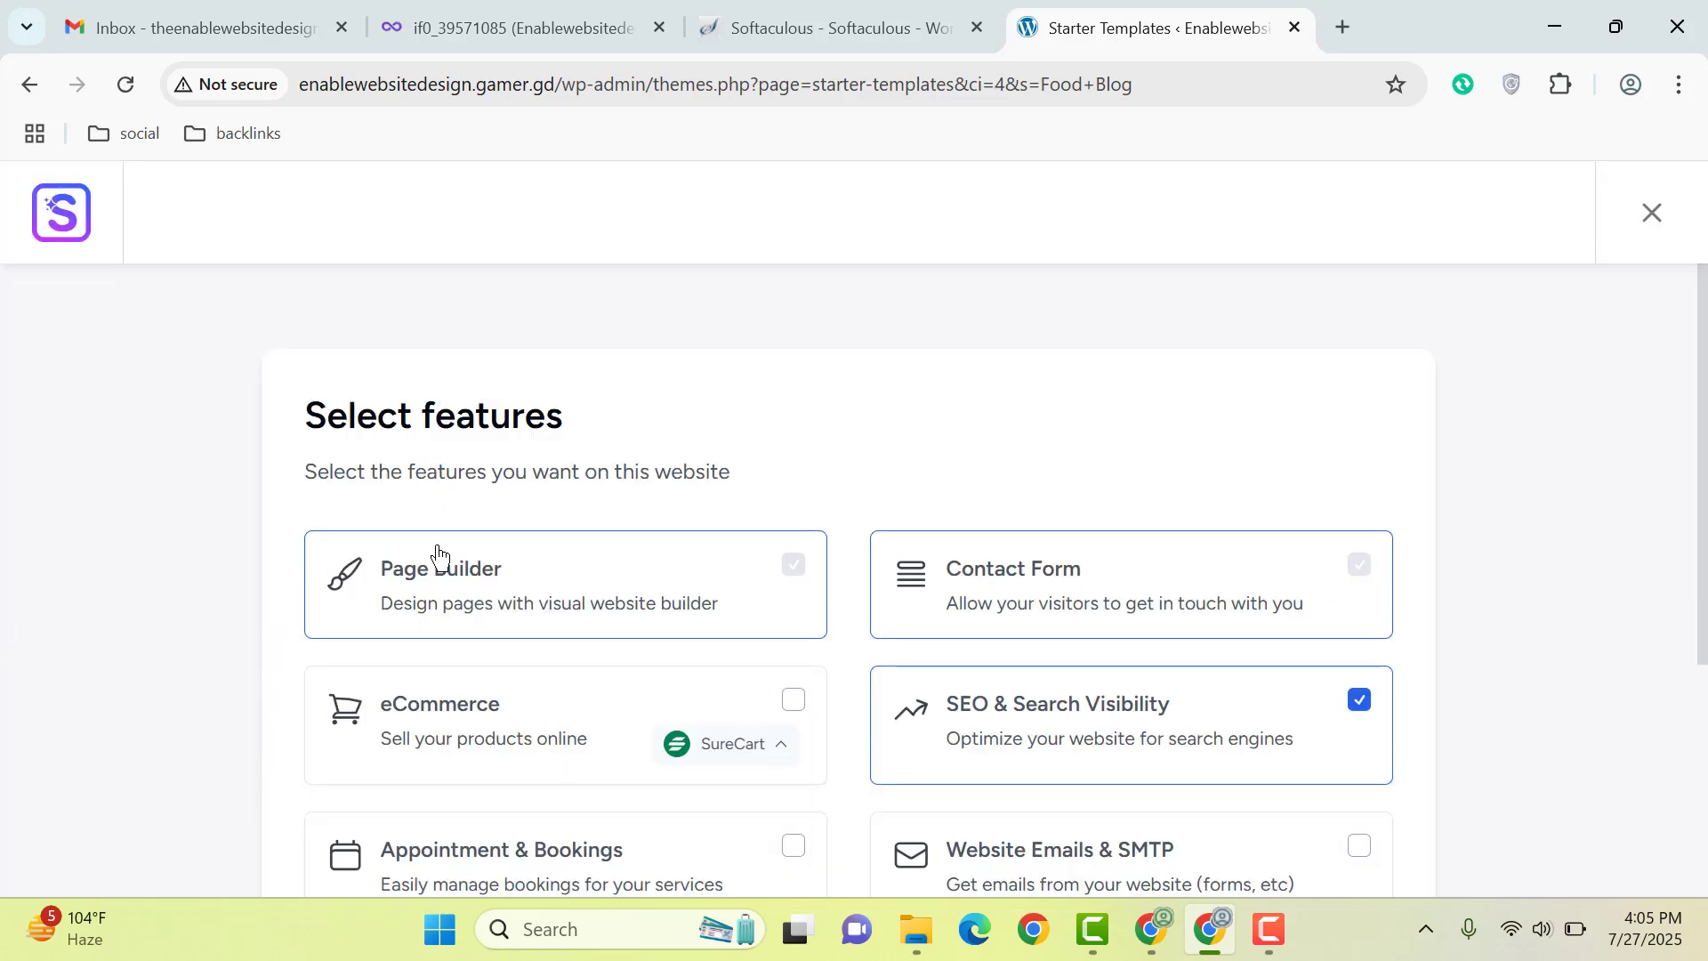
scroll(533, 558, "down", 5)
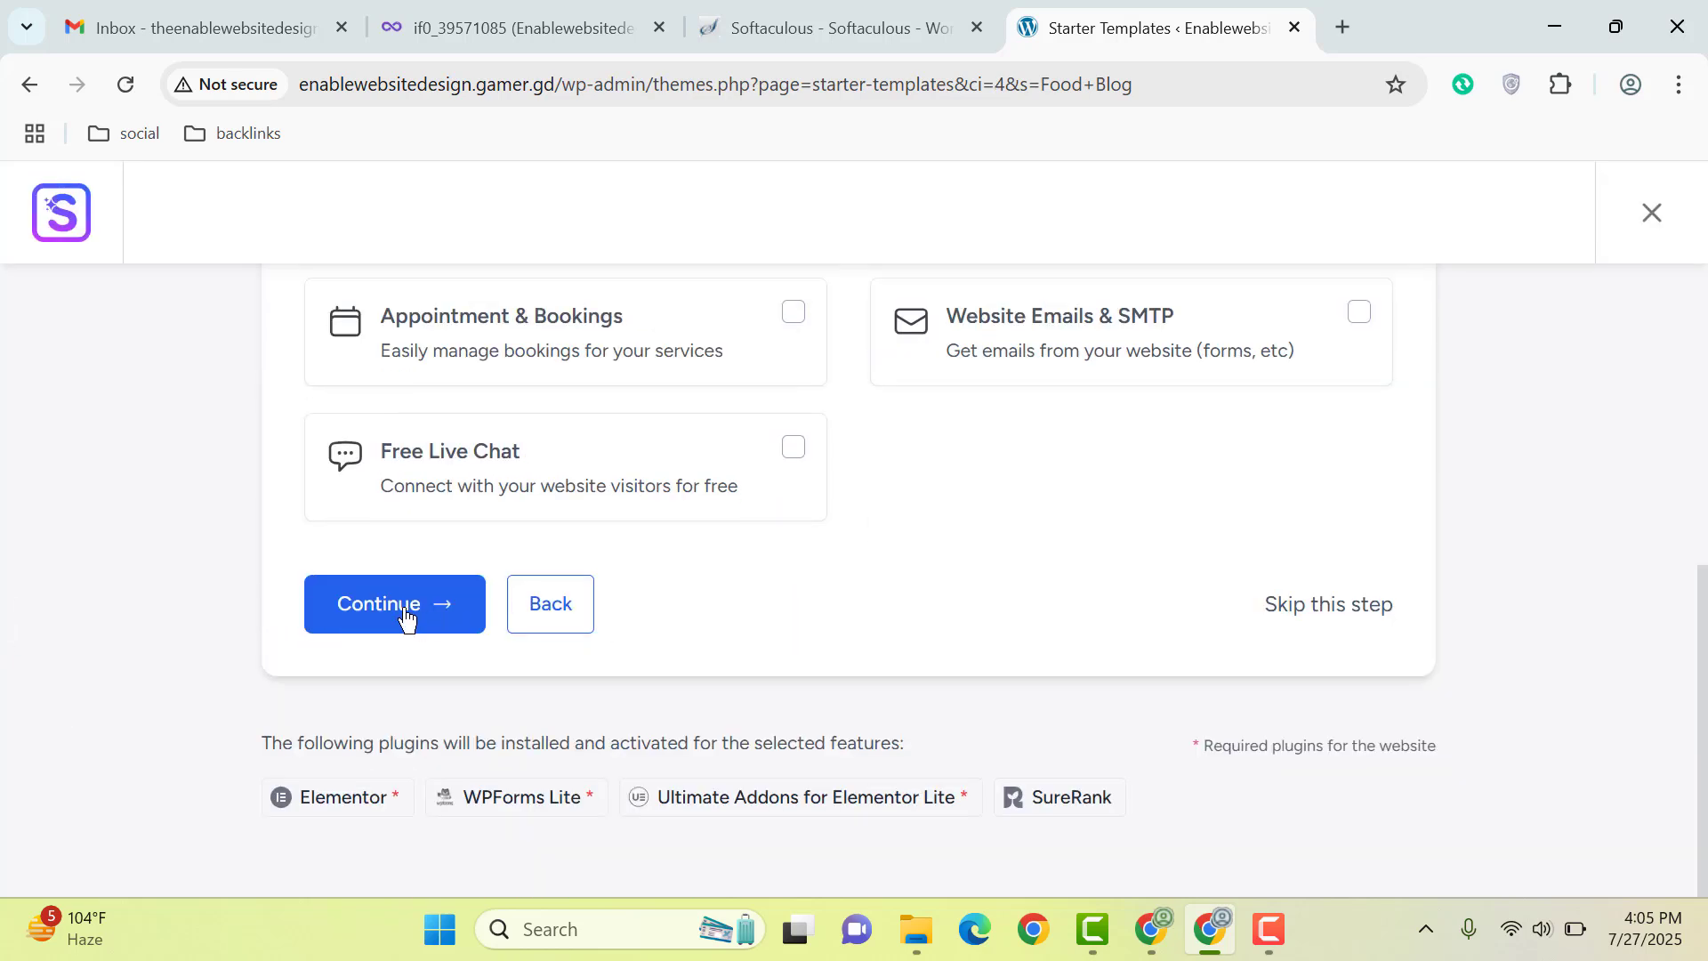
left_click(1301, 611)
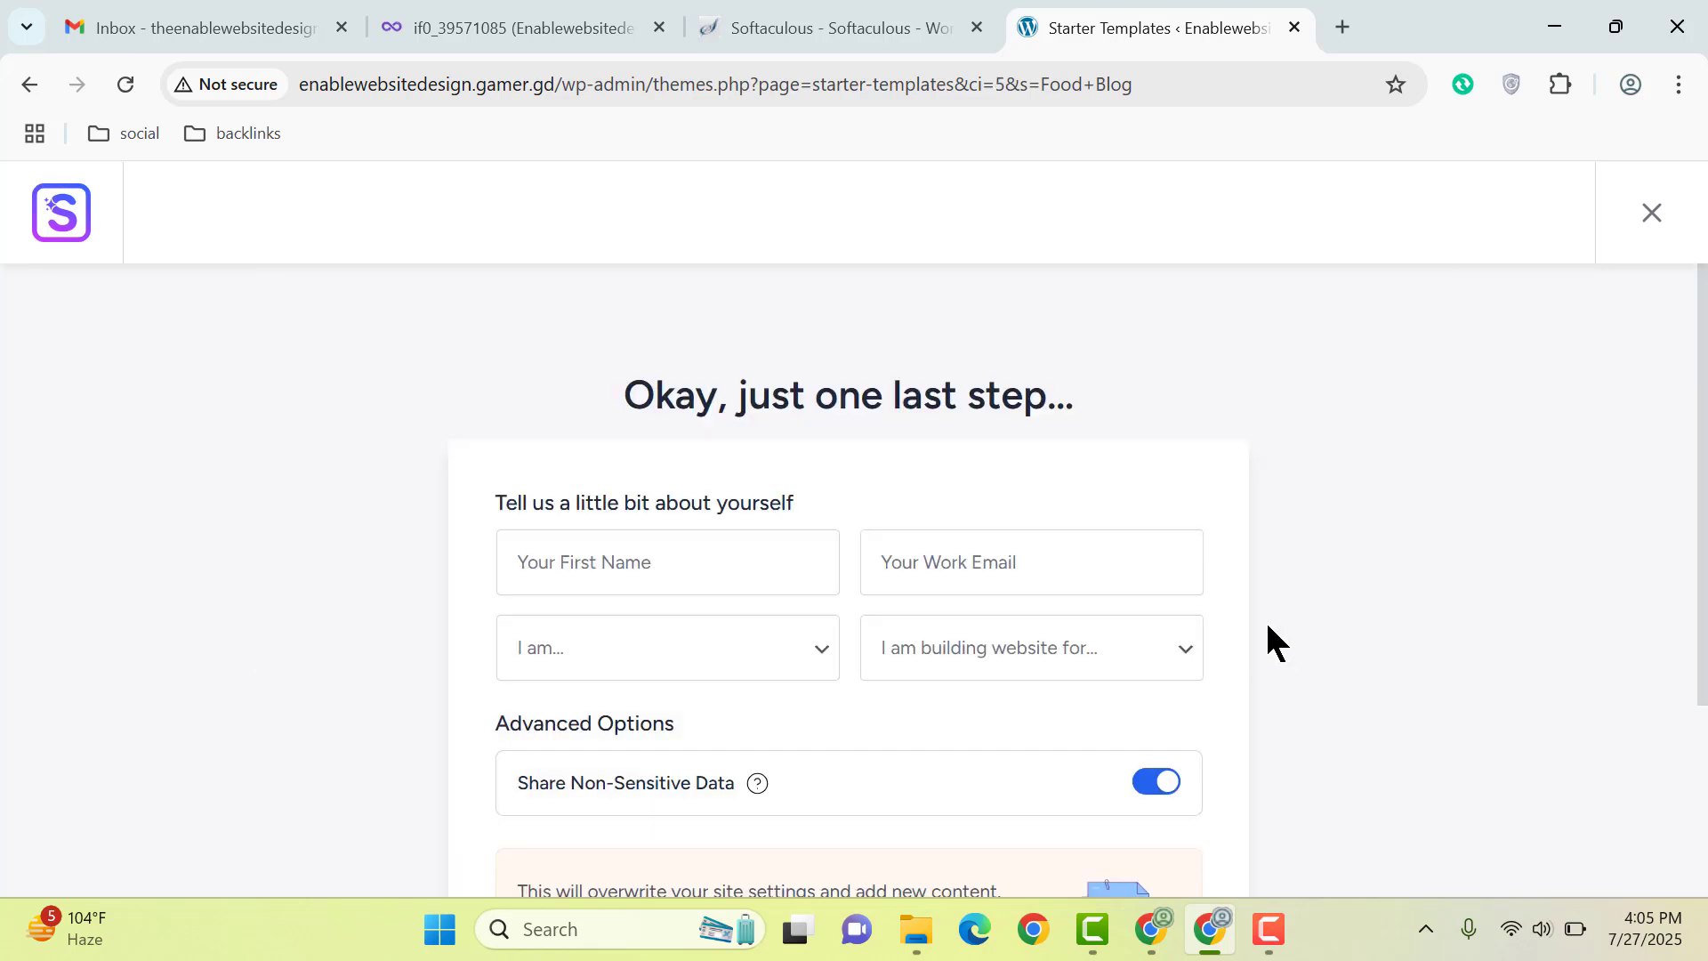
Step: Enter the first name and the work email address
left_click(615, 569)
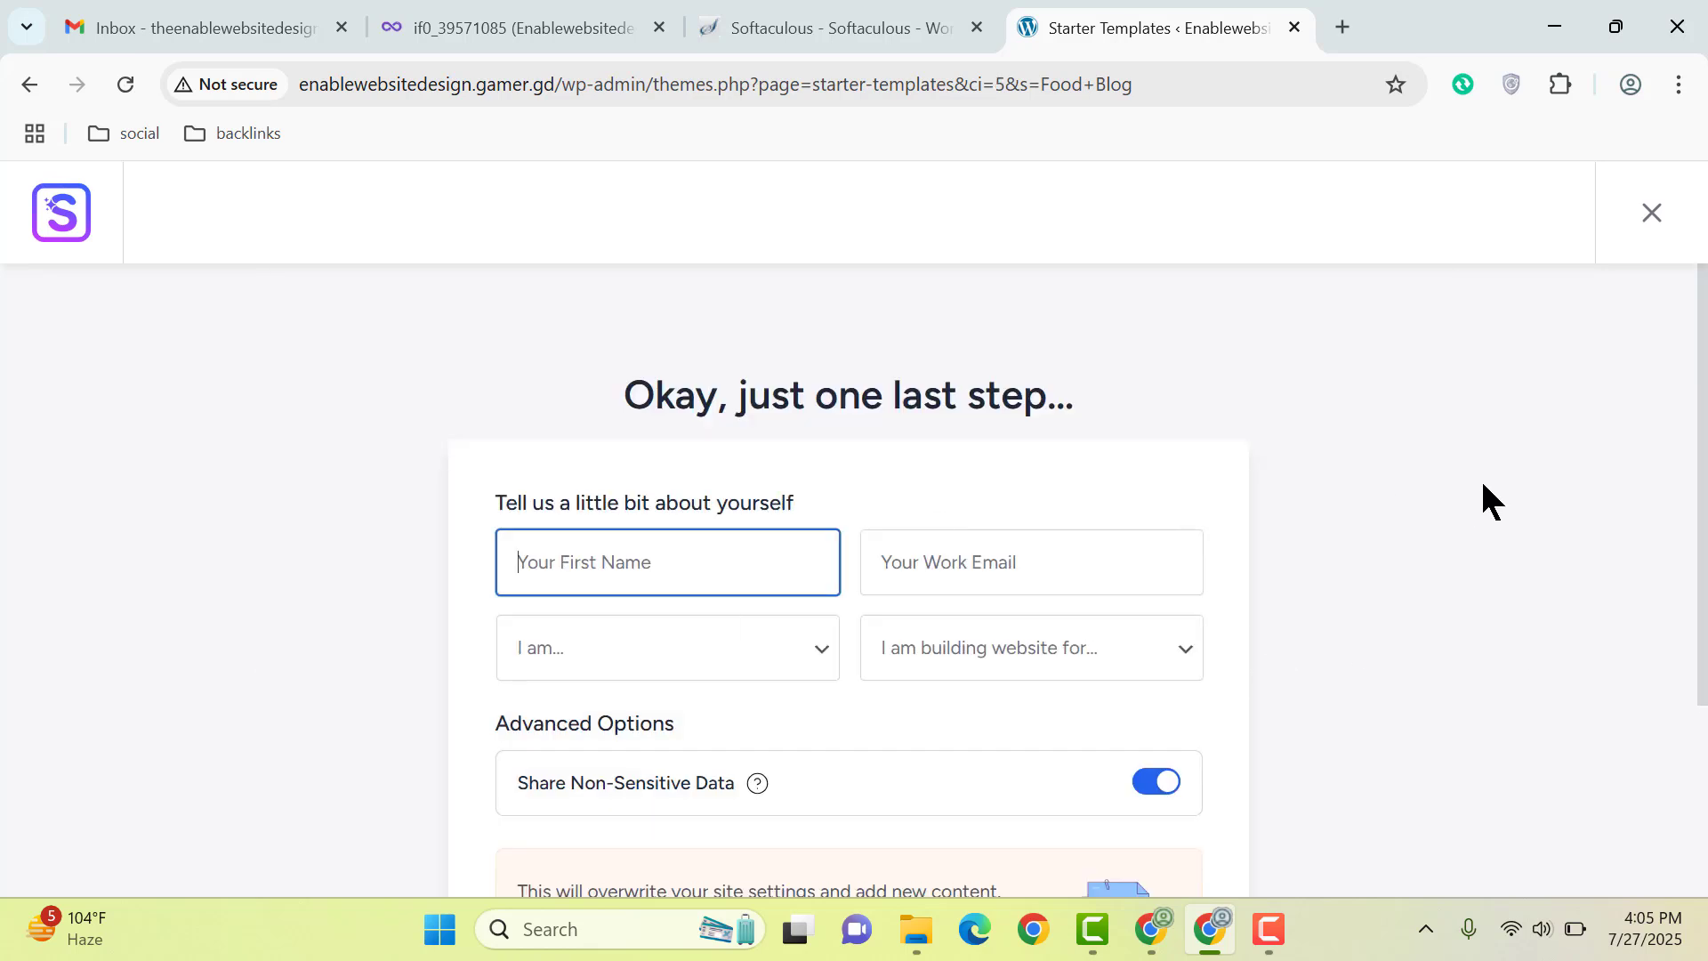
type("habib")
key("Tab")
type("wo")
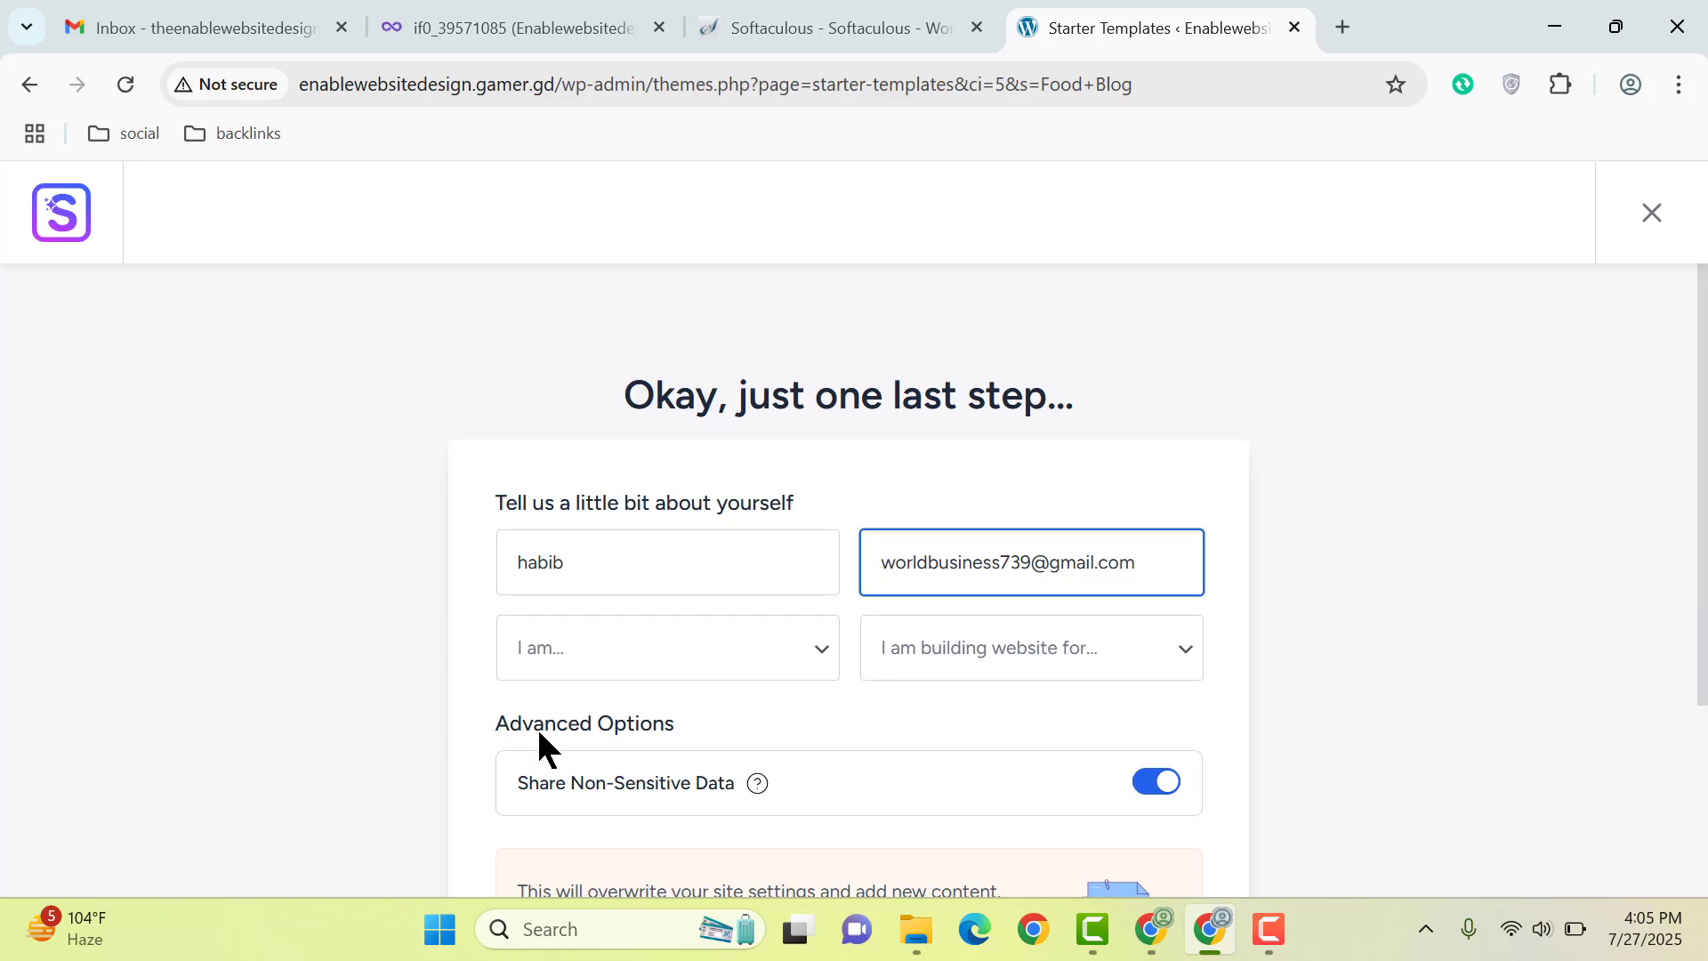
Step: Set experience to Expert and audience to Myself/My Company, accept the overwrite warning, and submit
left_click(589, 665)
left_click(636, 798)
left_click(1018, 649)
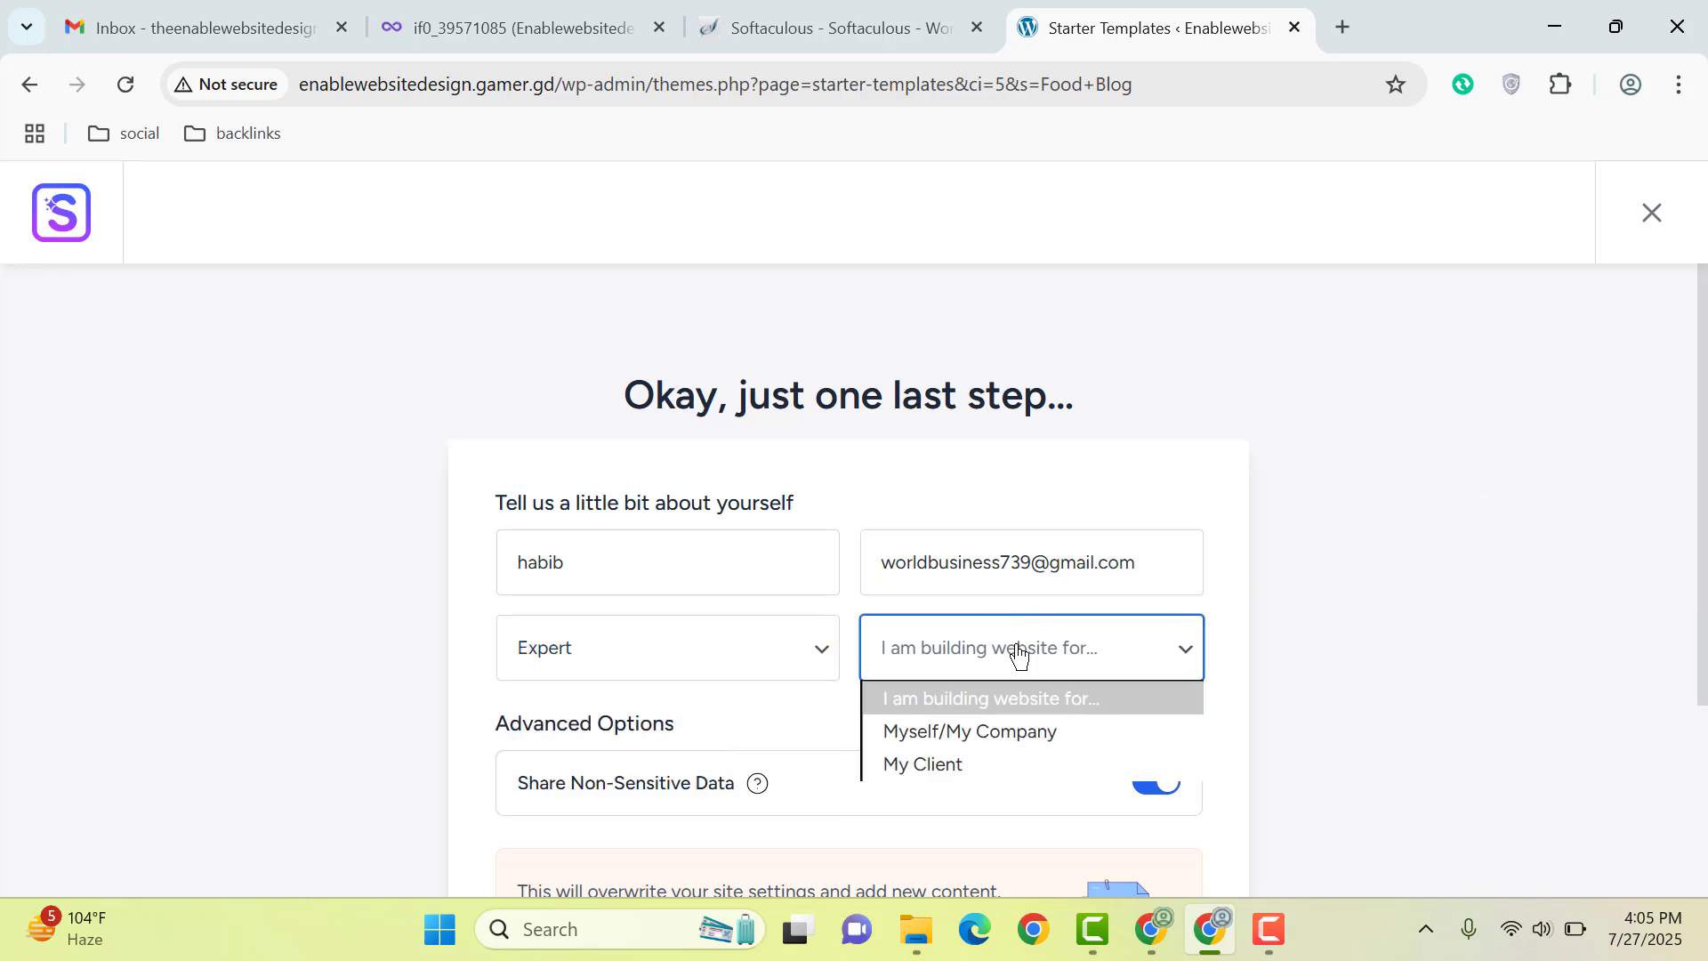
left_click(946, 738)
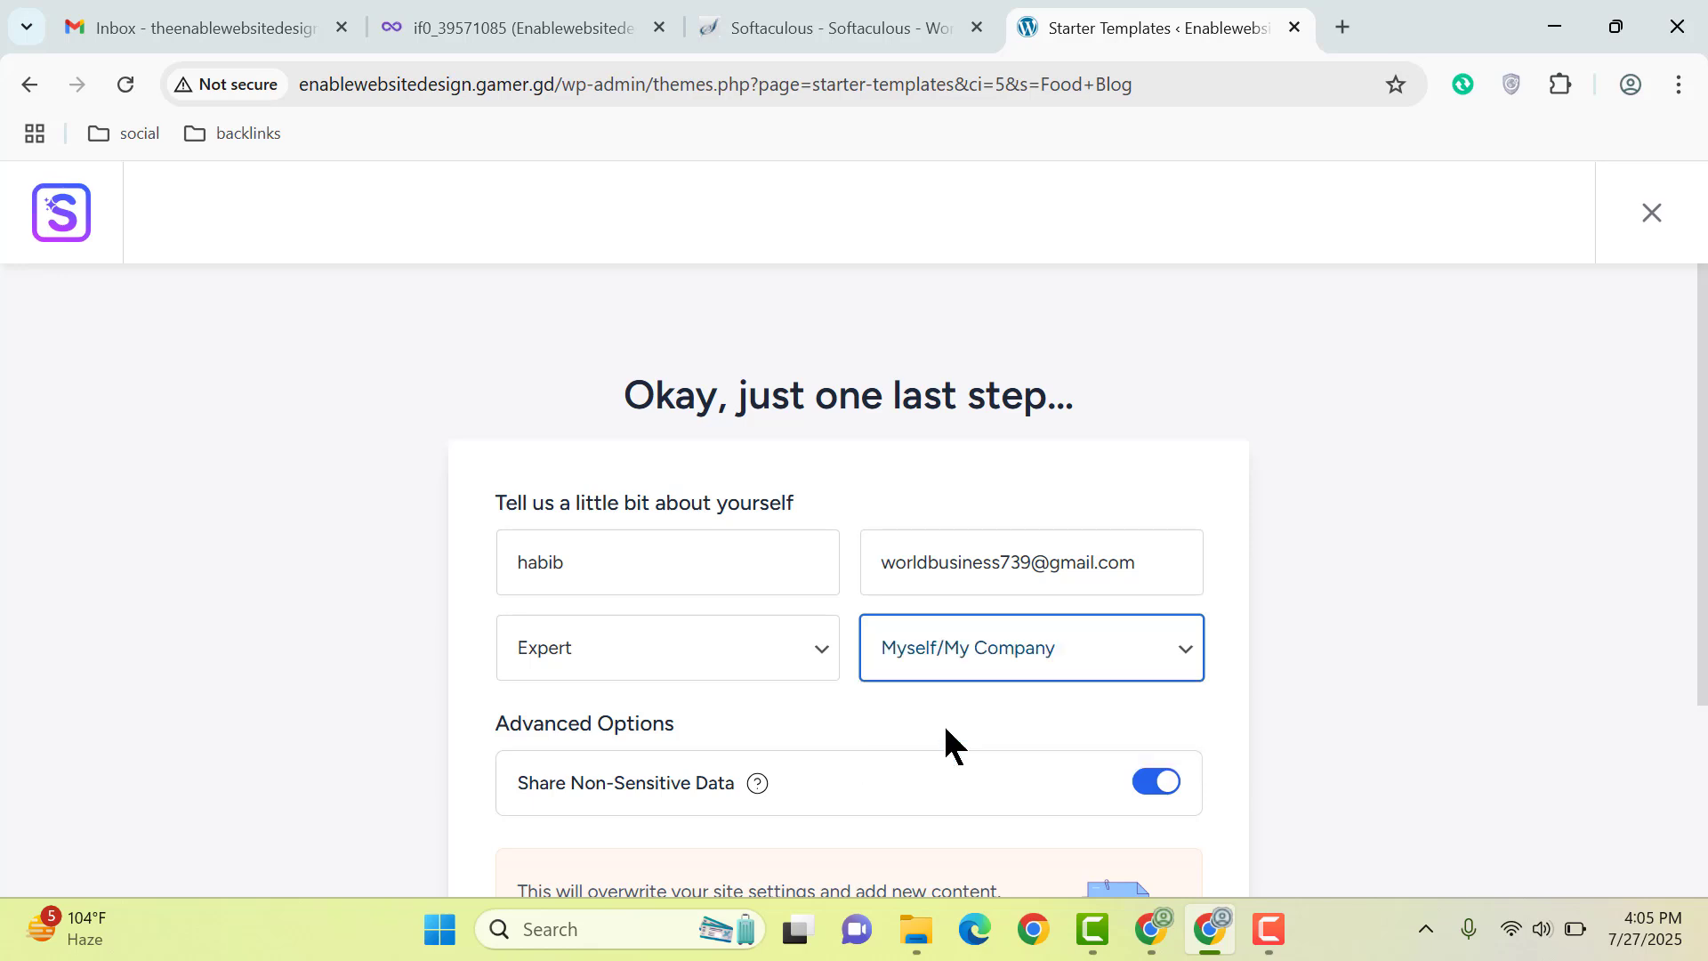
scroll(890, 667, "down", 5)
left_click(639, 569)
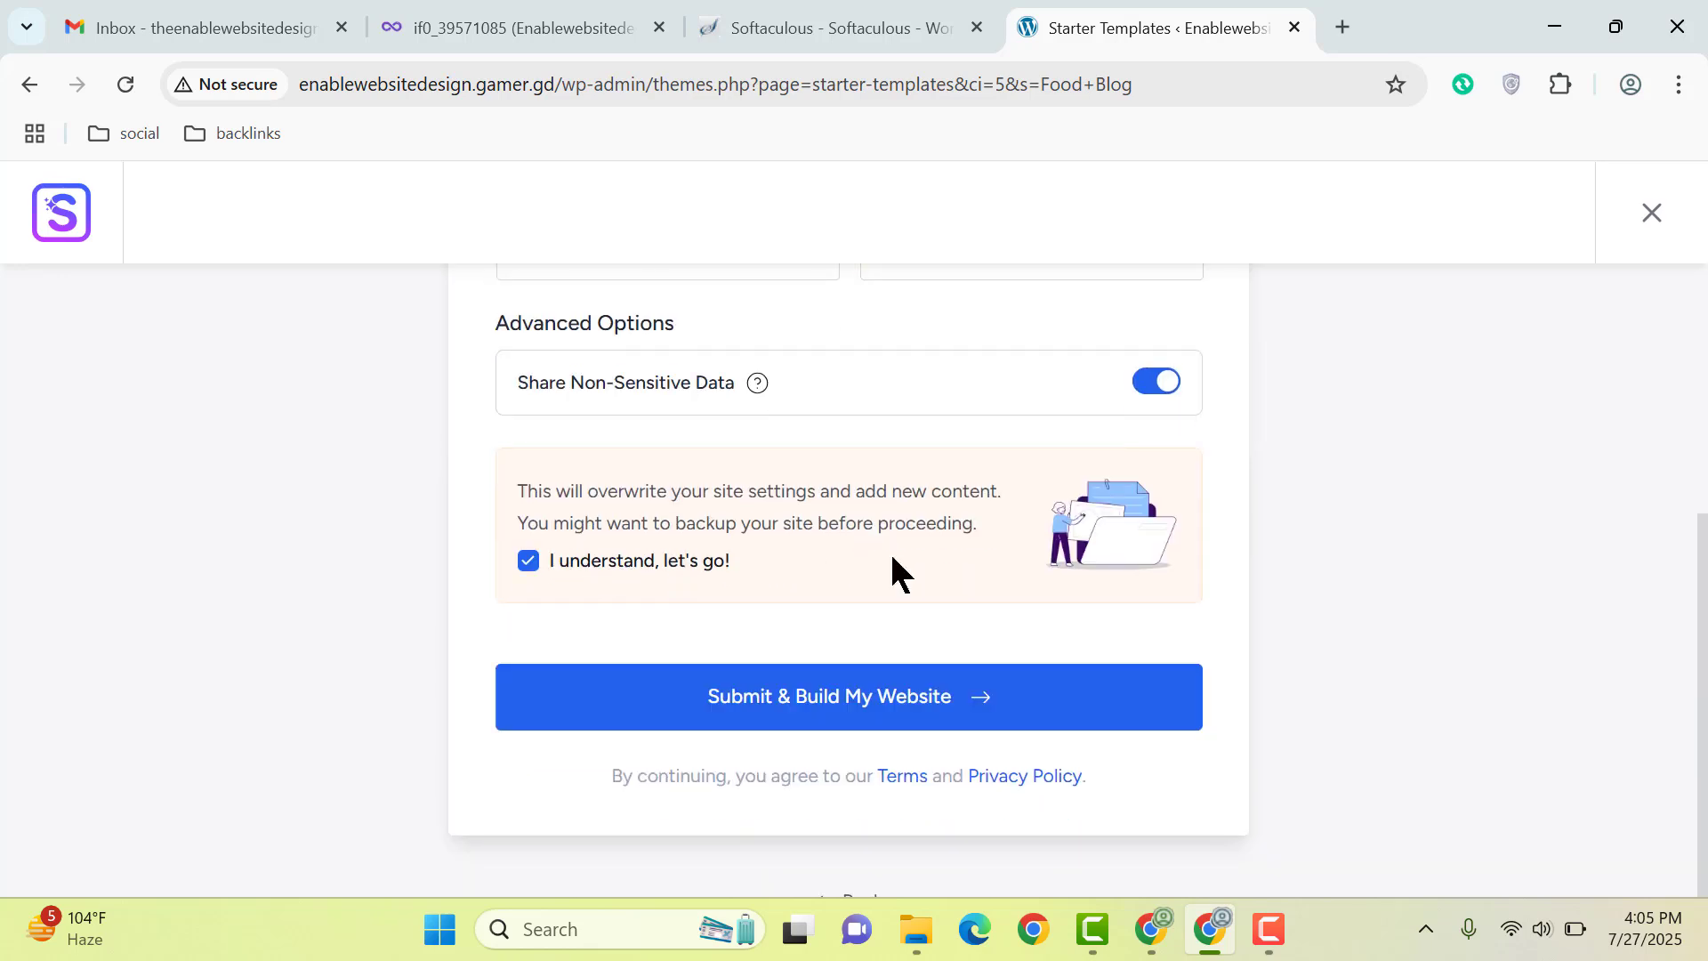
left_click(897, 715)
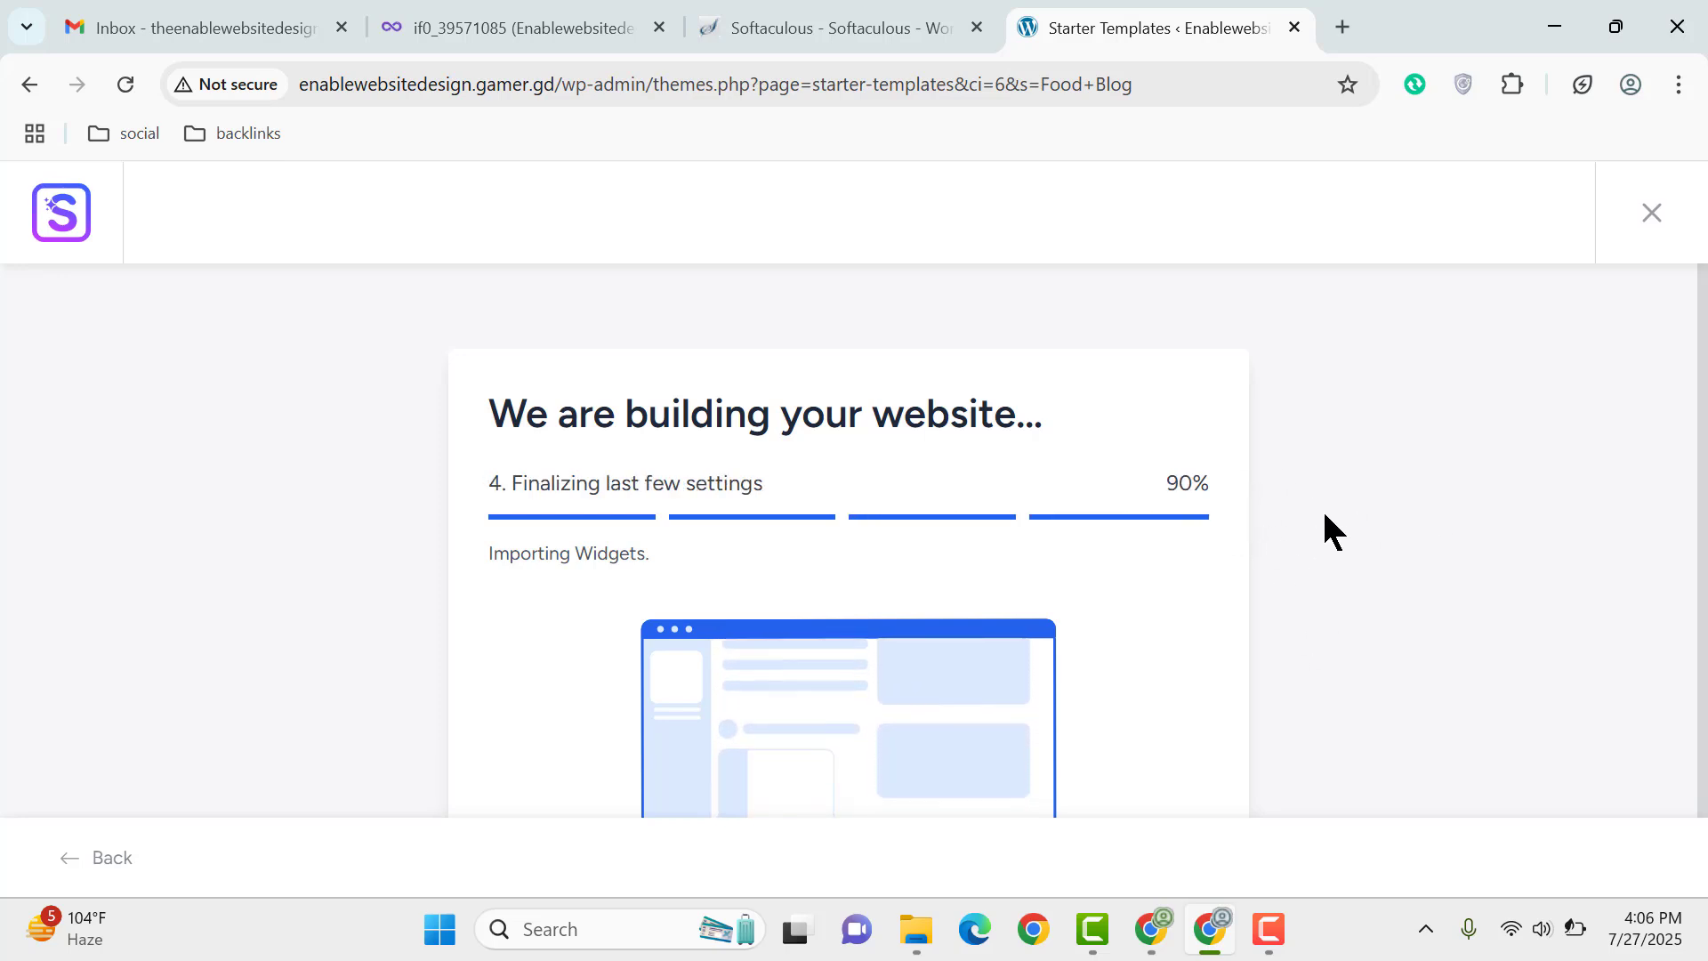
Step: Wait for the Creative Blog build to reach 100%, then view the website in a new tab
scroll(1321, 509, "down", 1)
scroll(1323, 518, "up", 1)
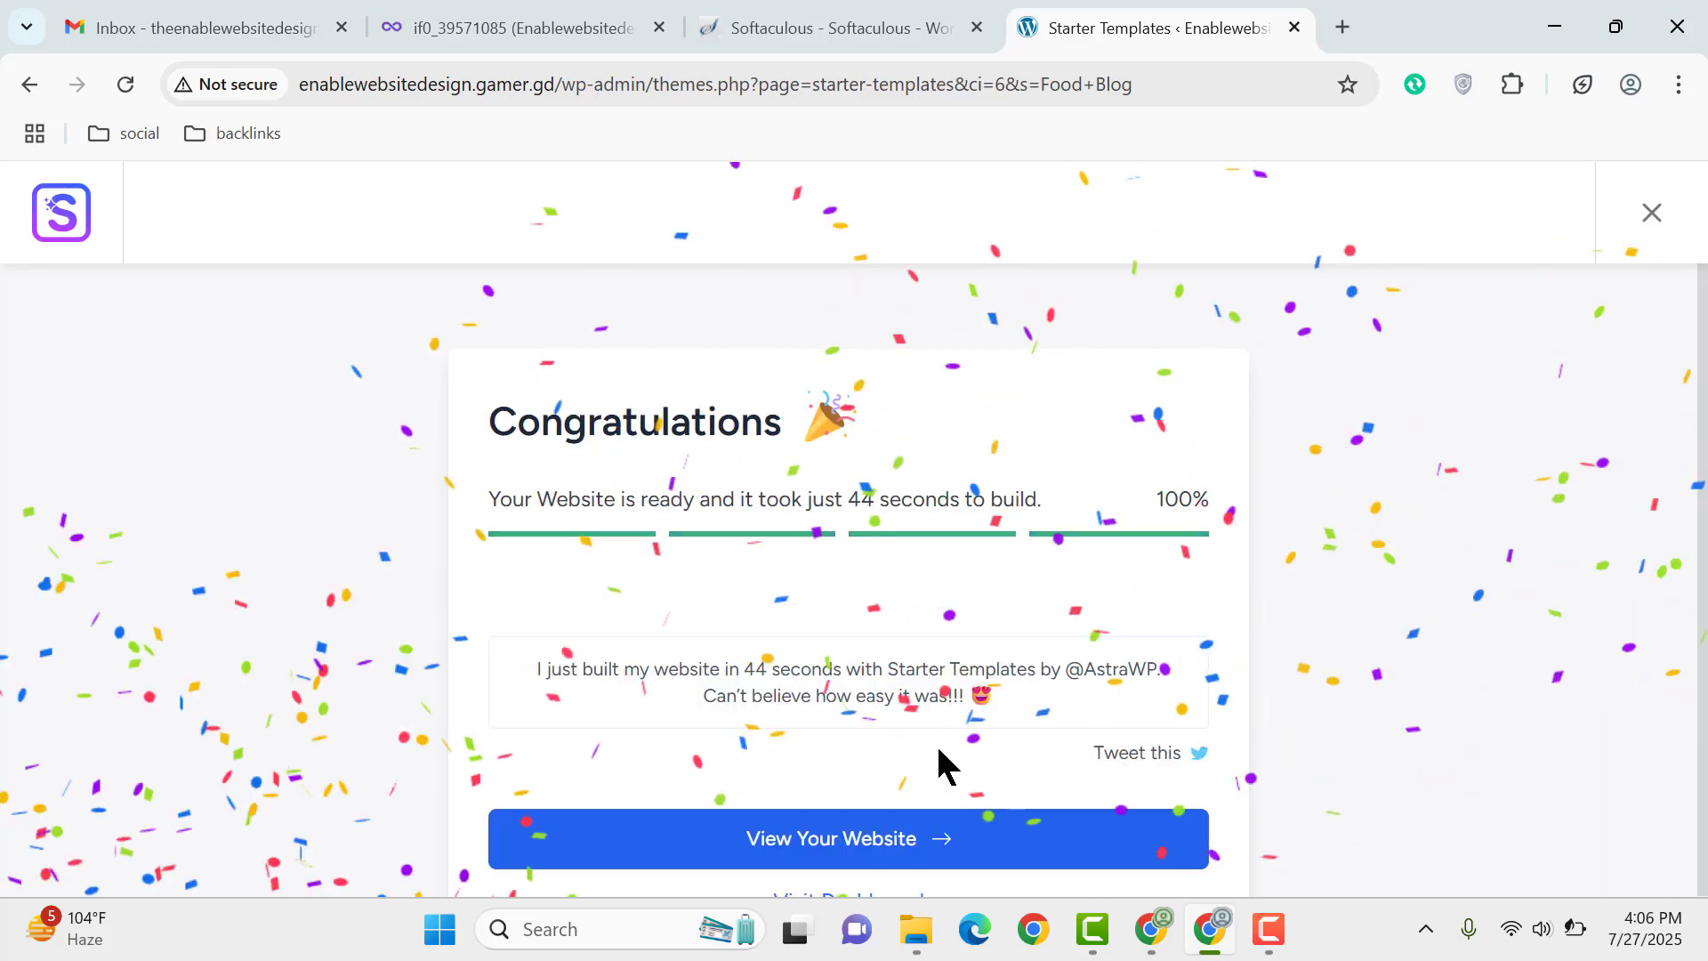
left_click(873, 852)
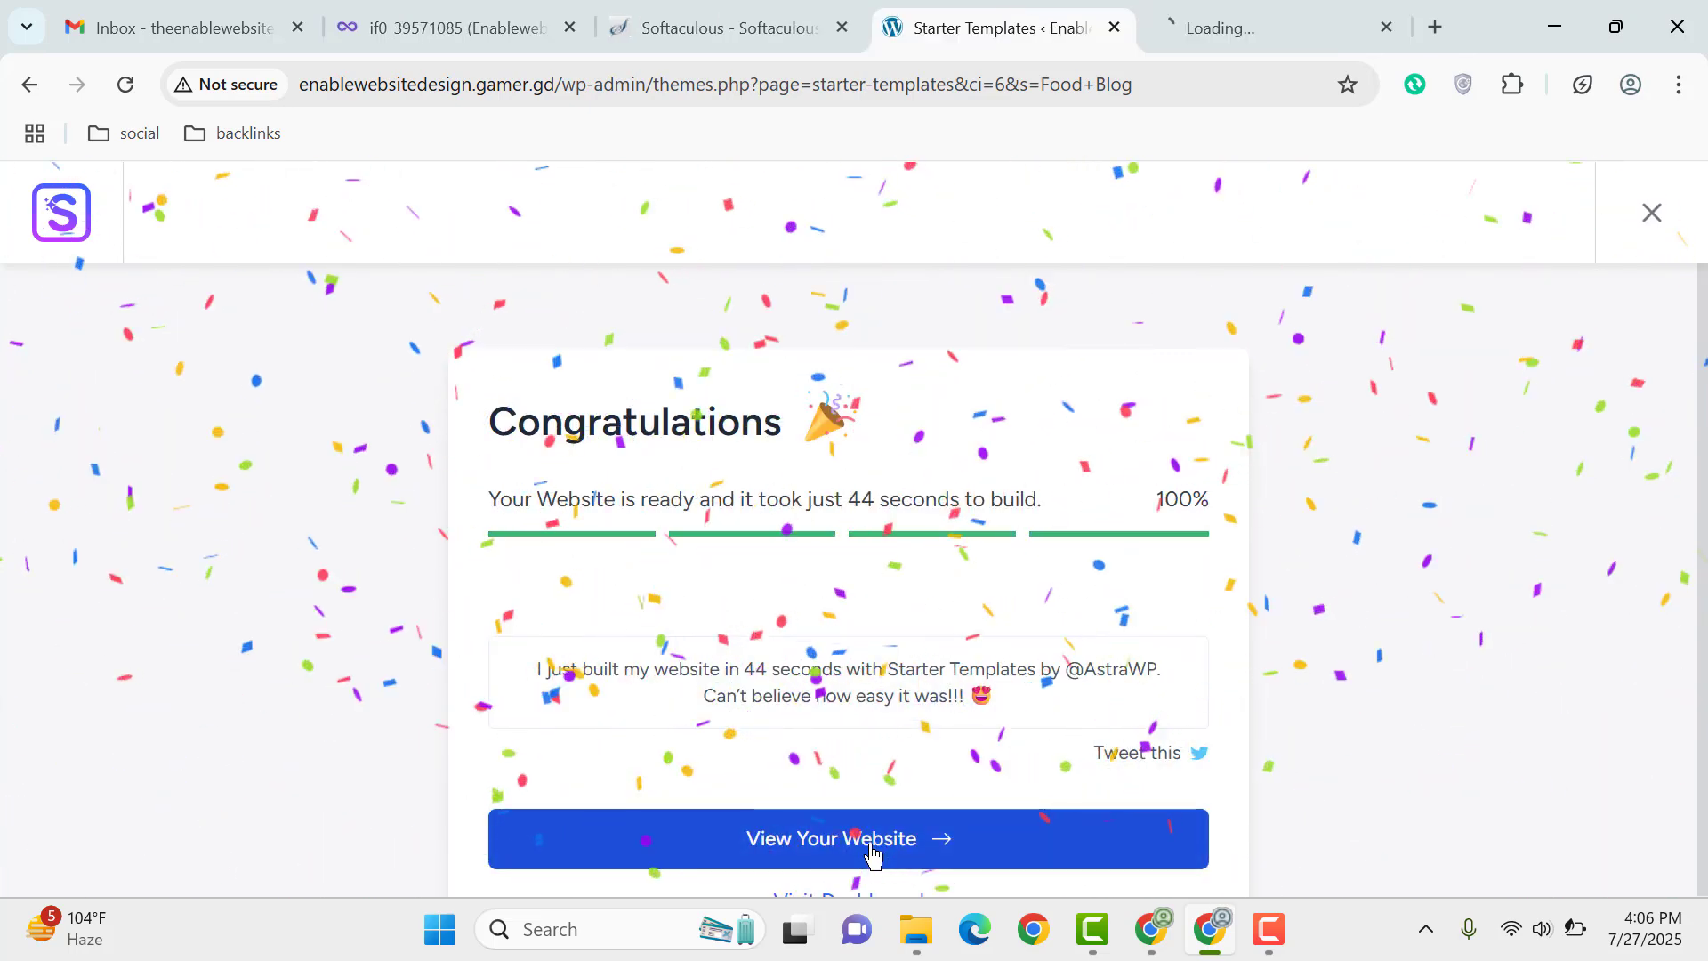
Step: On the live homepage, open Edit with Elementor and Customize in background tabs
left_click(1321, 16)
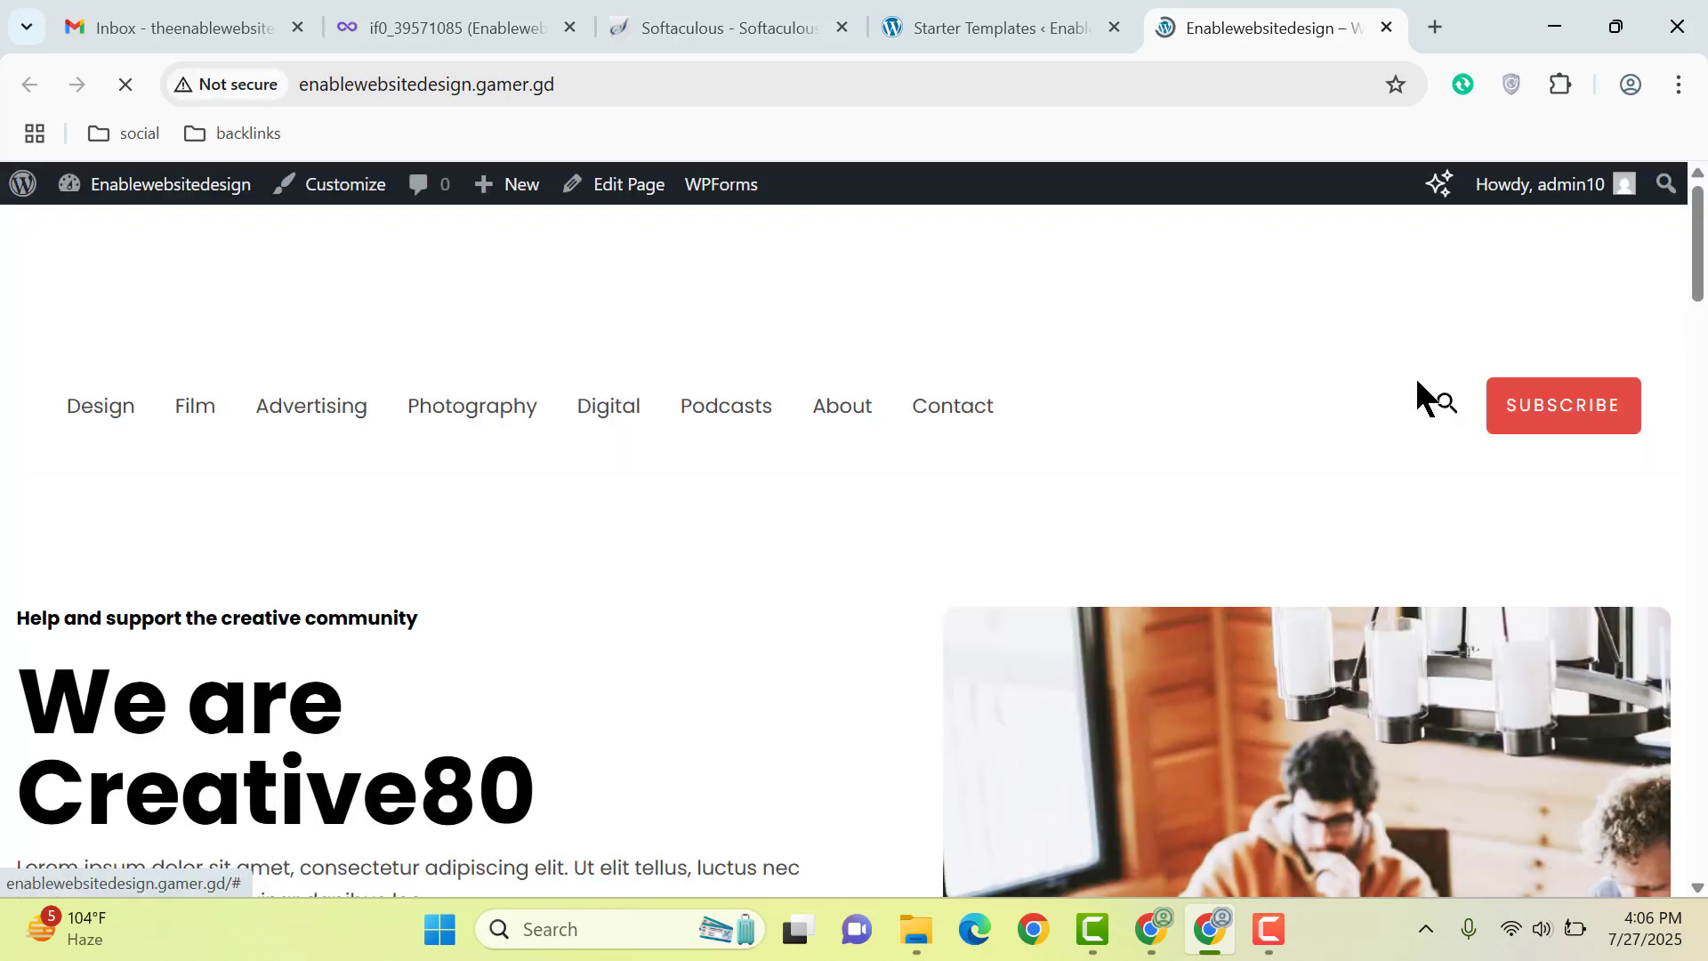
scroll(1407, 365, "down", 7)
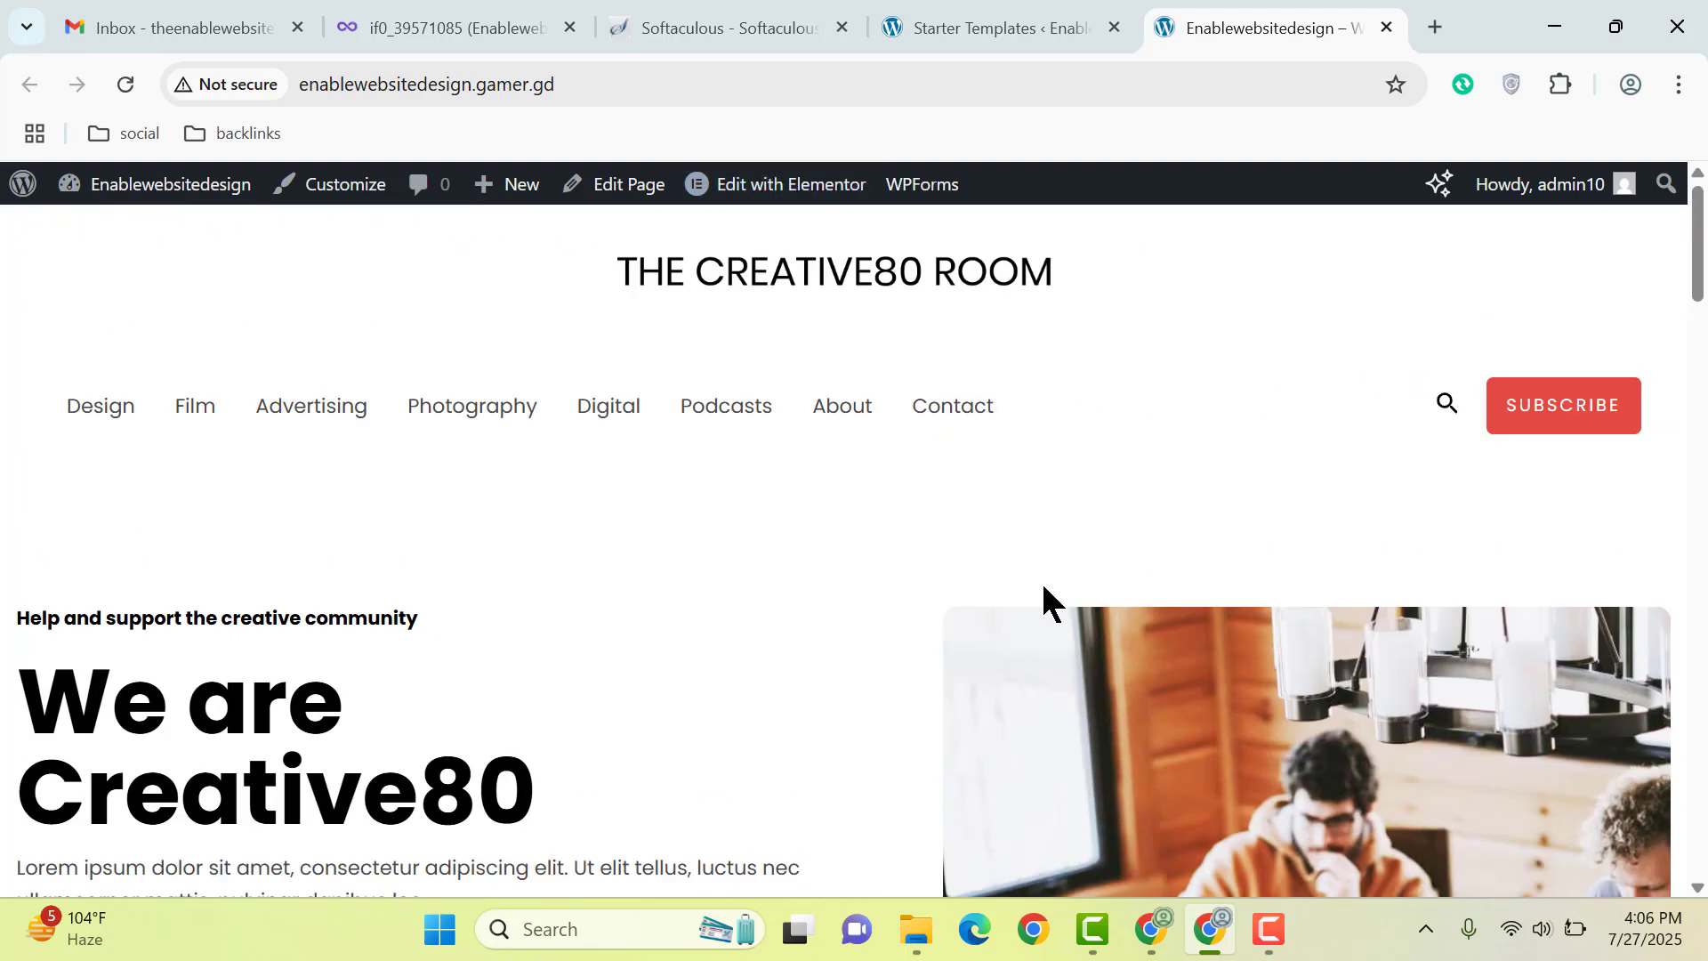
mouse_move(800, 199)
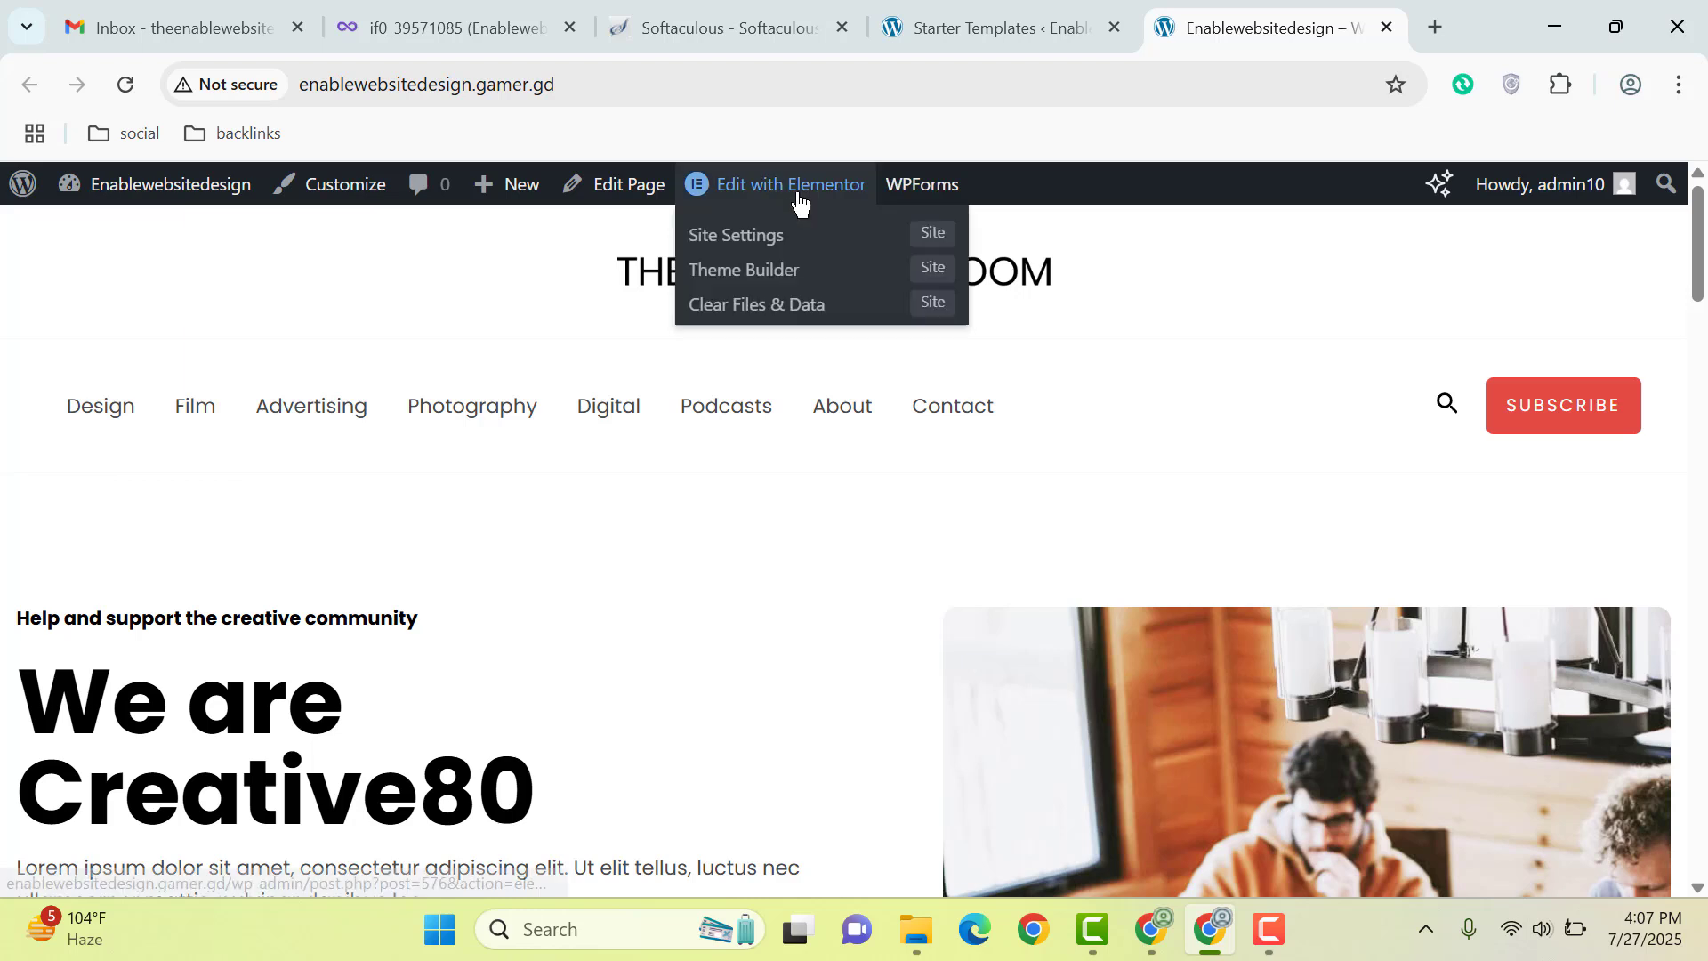
middle_click(806, 194)
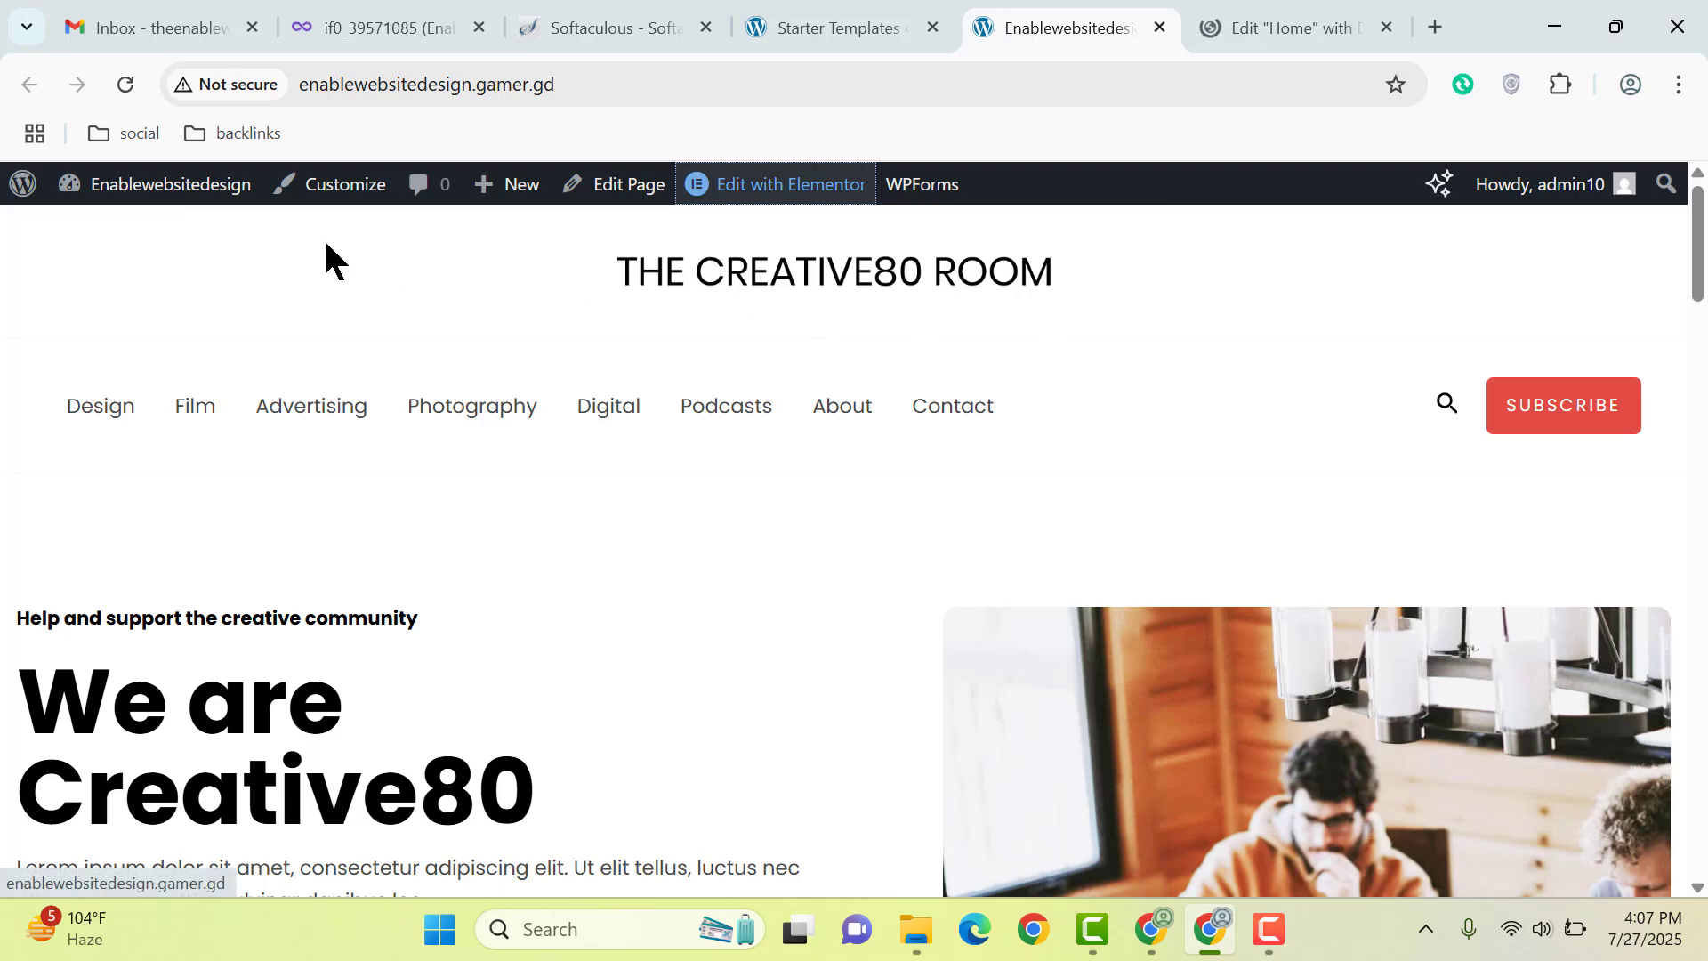
middle_click(334, 189)
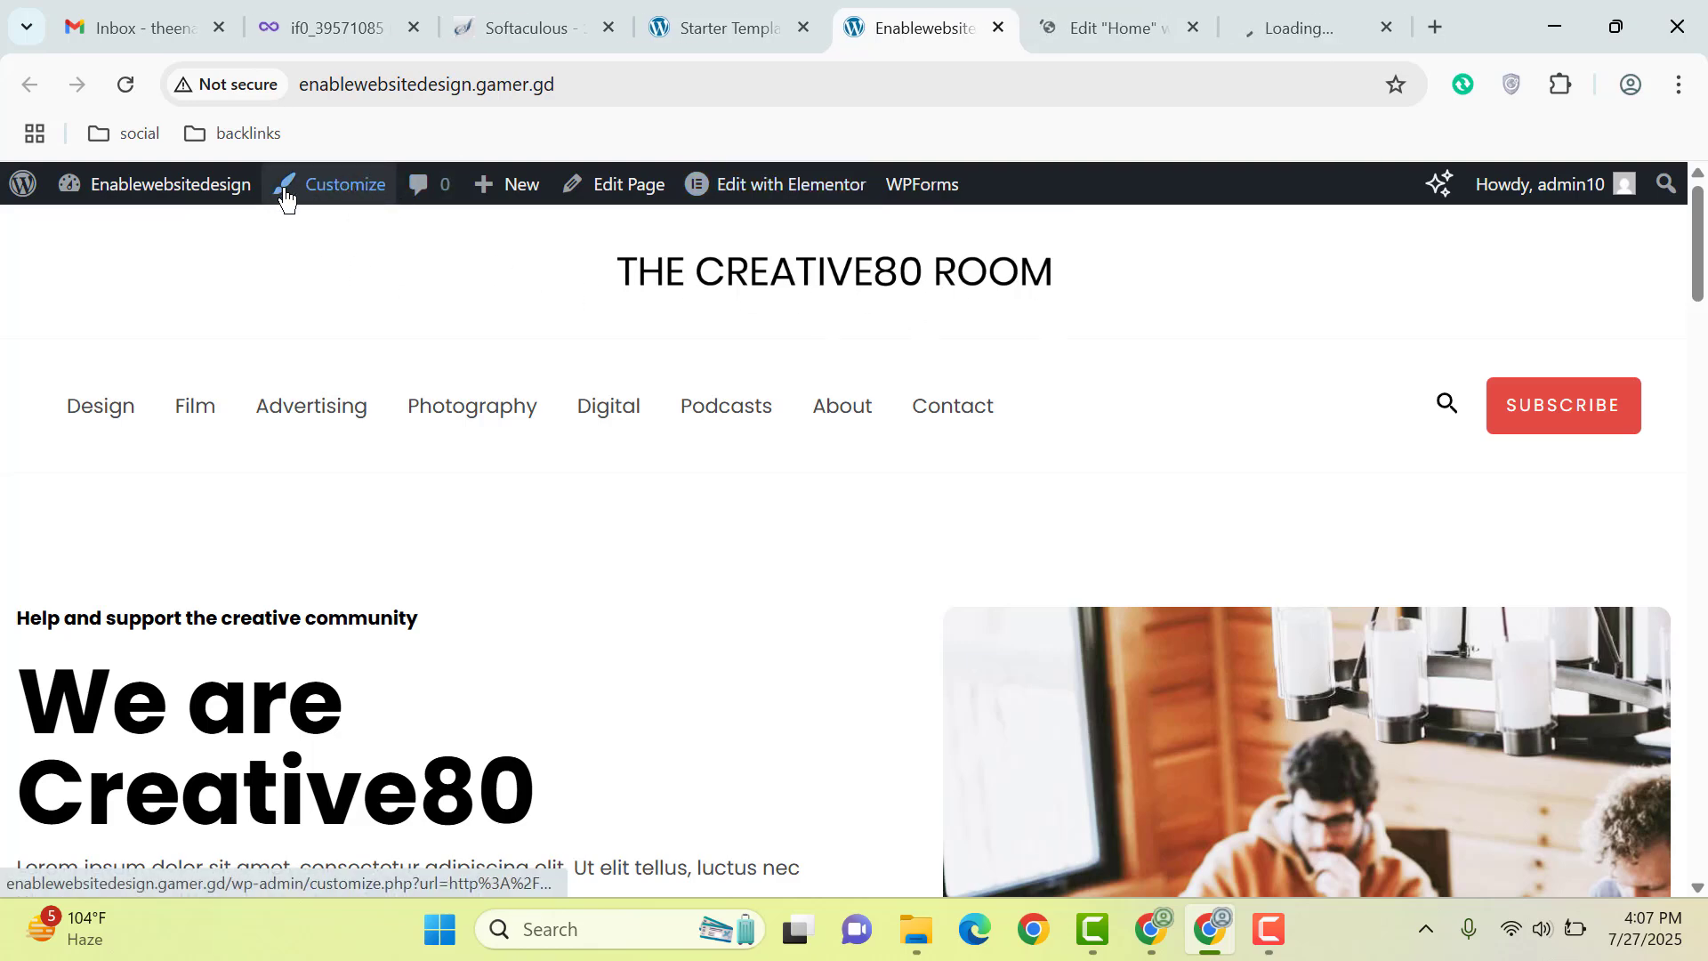
Step: Scroll through the Creative80 homepage, then switch to the Customizer tab
scroll(1080, 505, "down", 6)
scroll(801, 400, "up", 6)
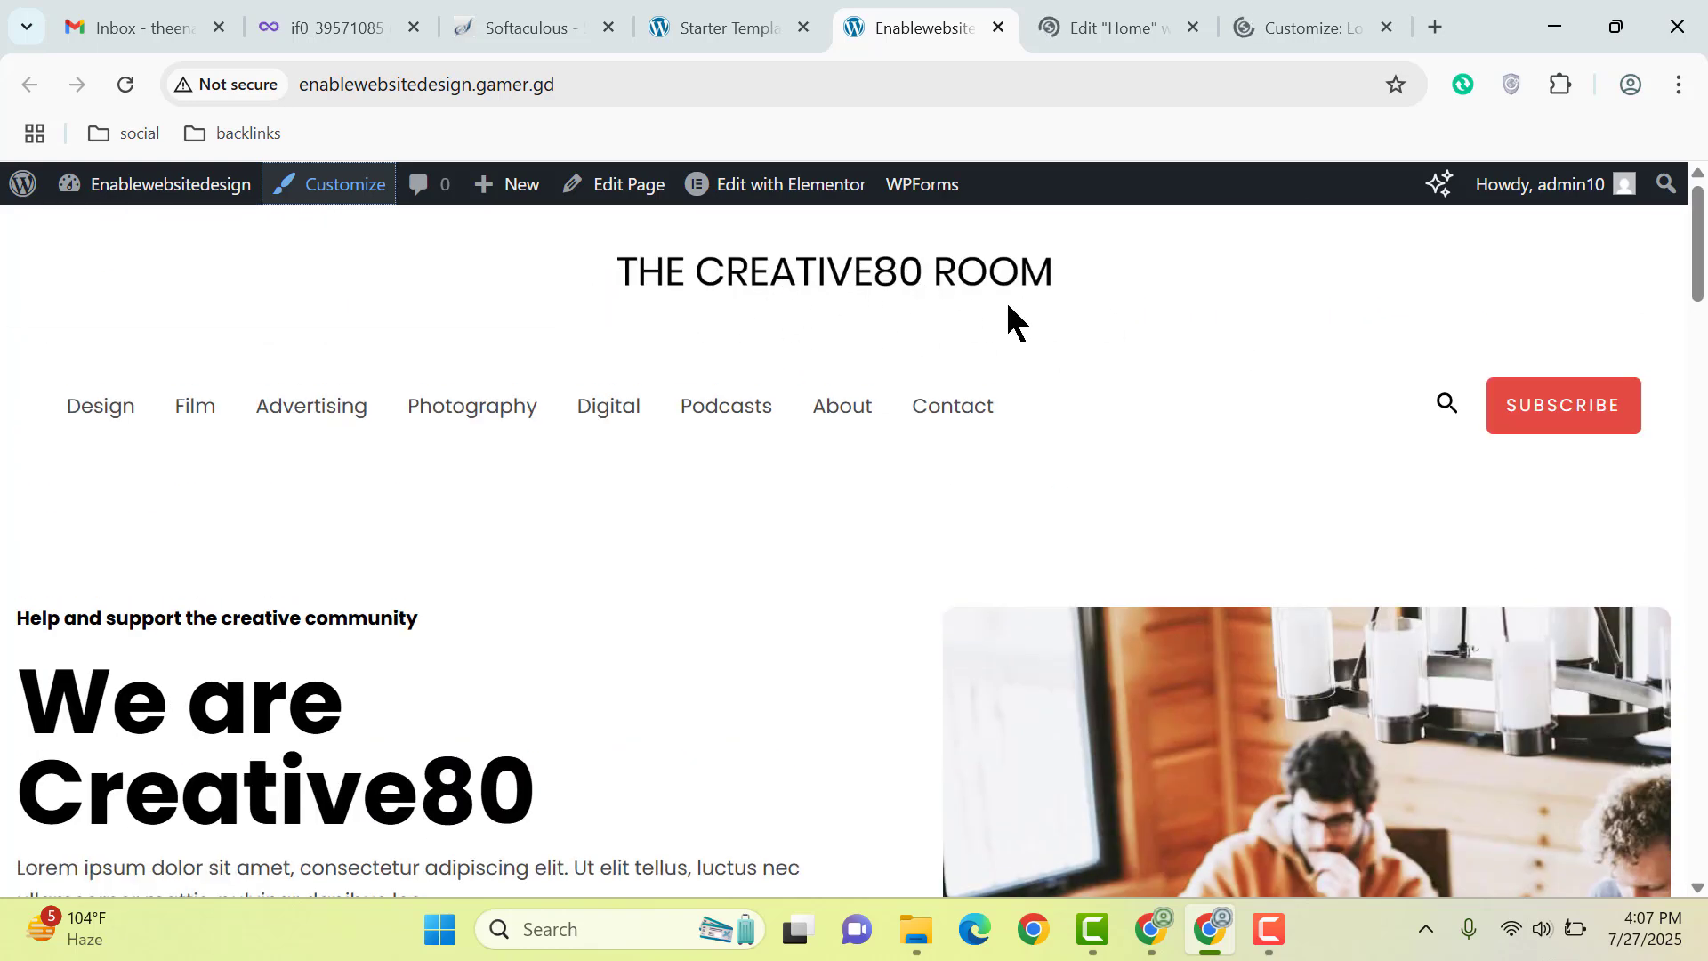
scroll(1293, 362, "down", 20)
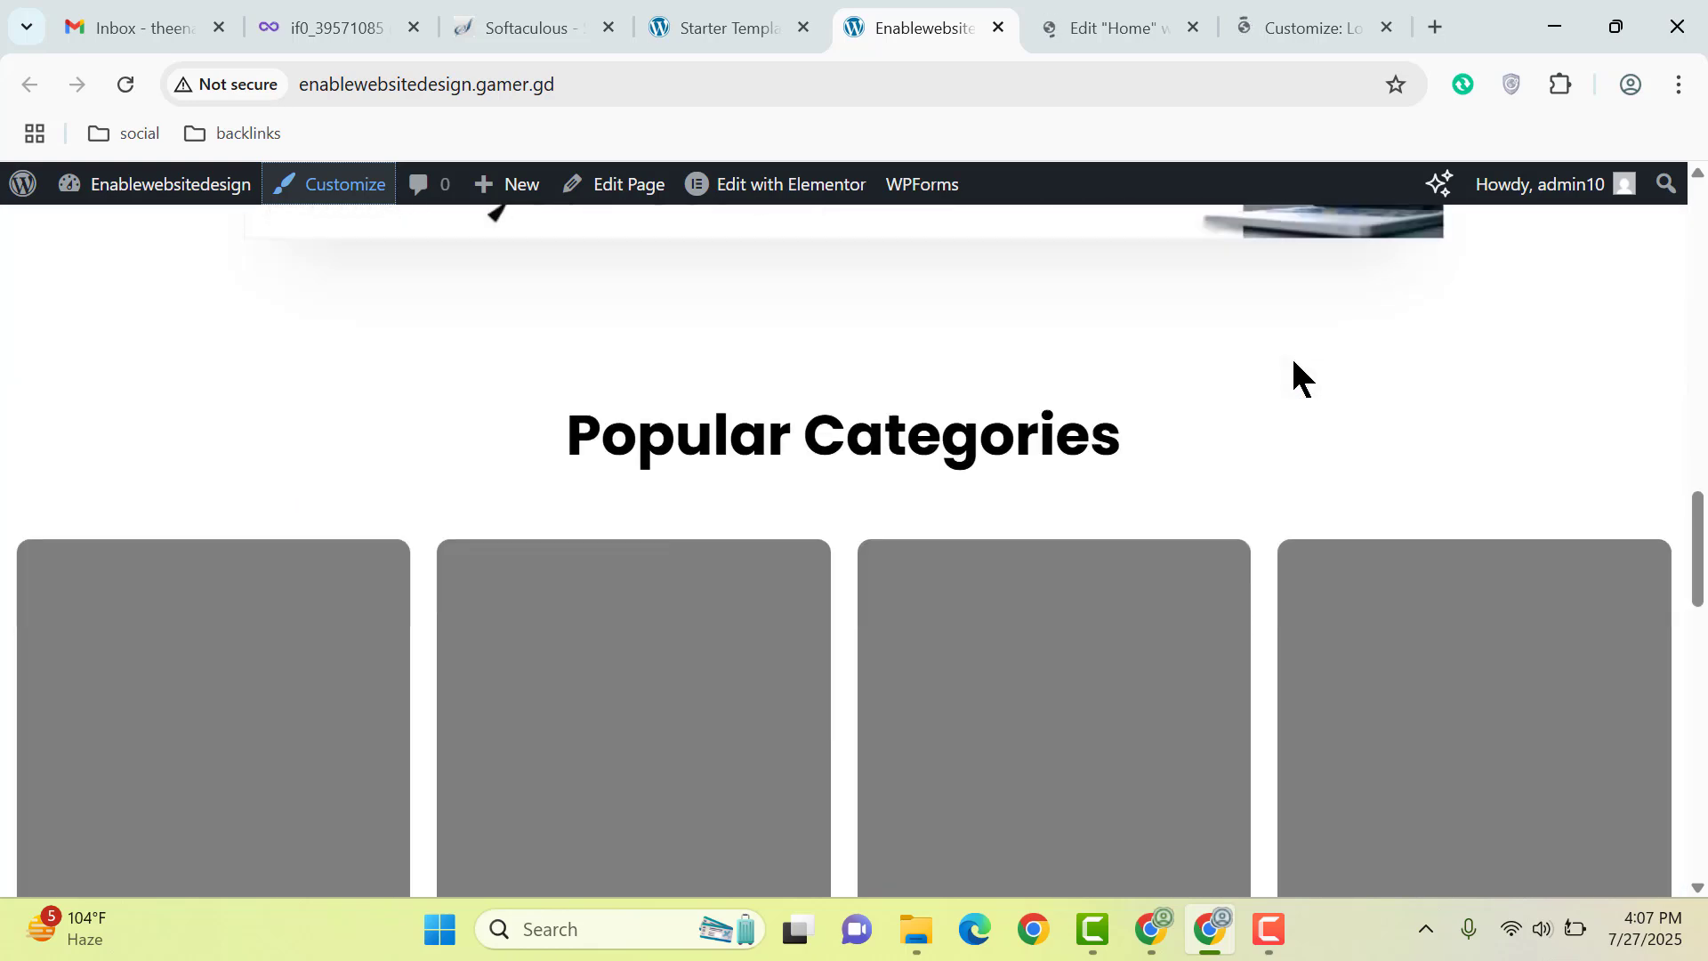
scroll(1281, 418, "down", 2)
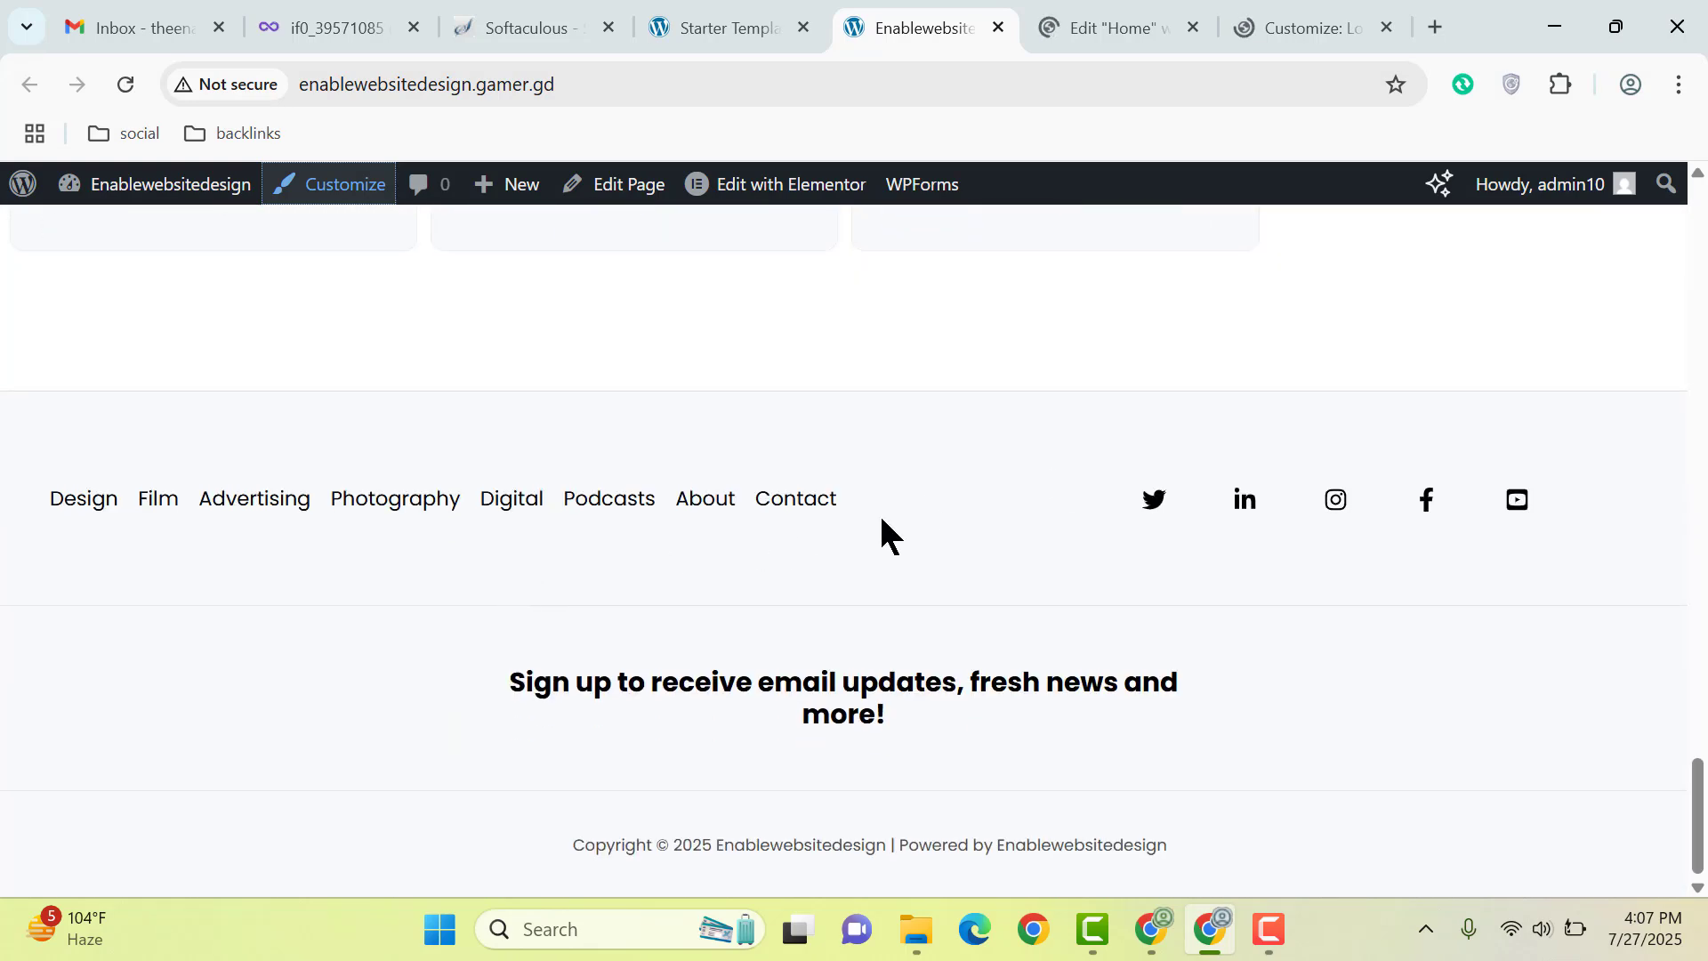
left_click(1334, 22)
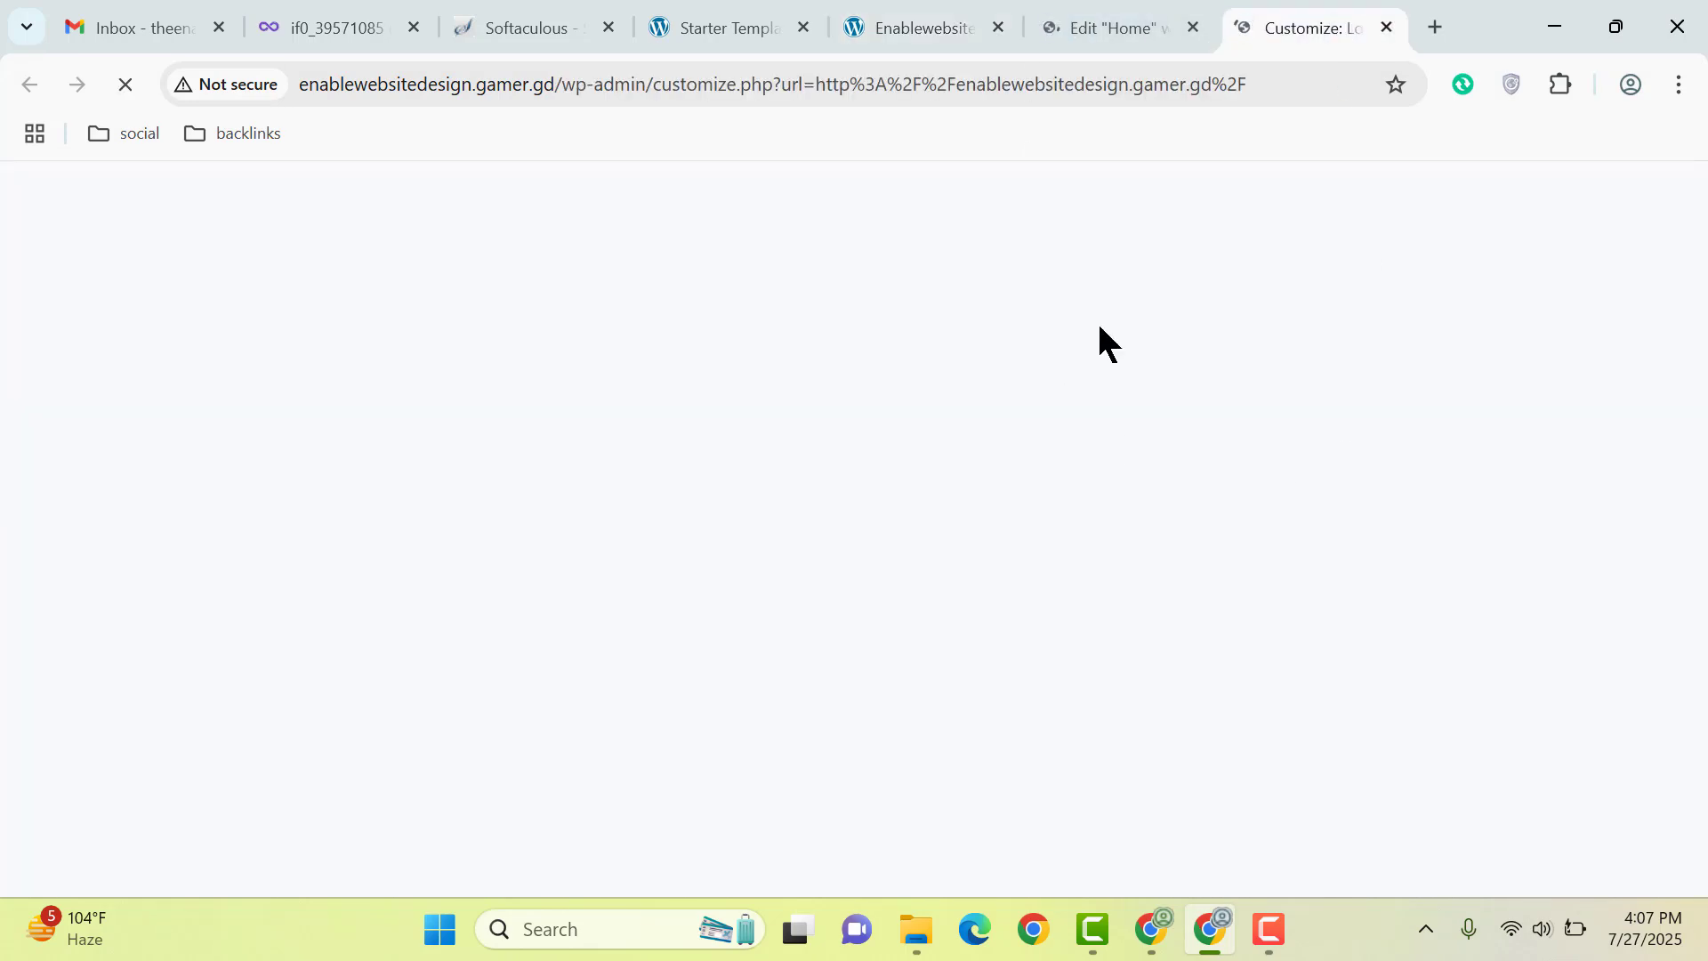